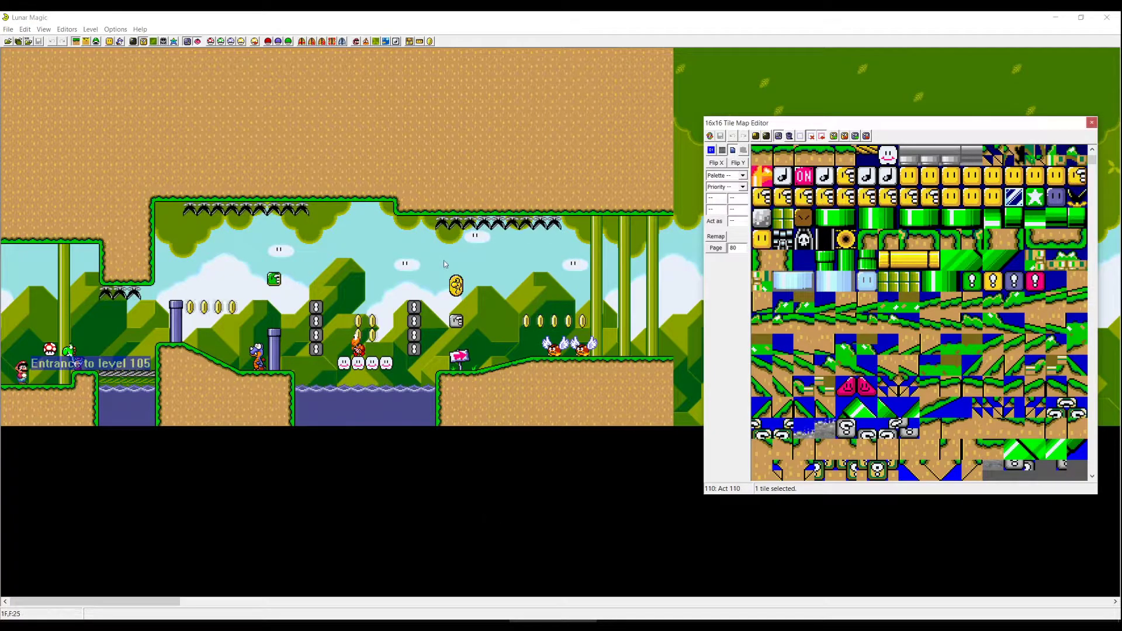
Select tile 122 in the 16x16 Tile Map and open the 8x8 Tile Selector beside it
left_click(803, 198)
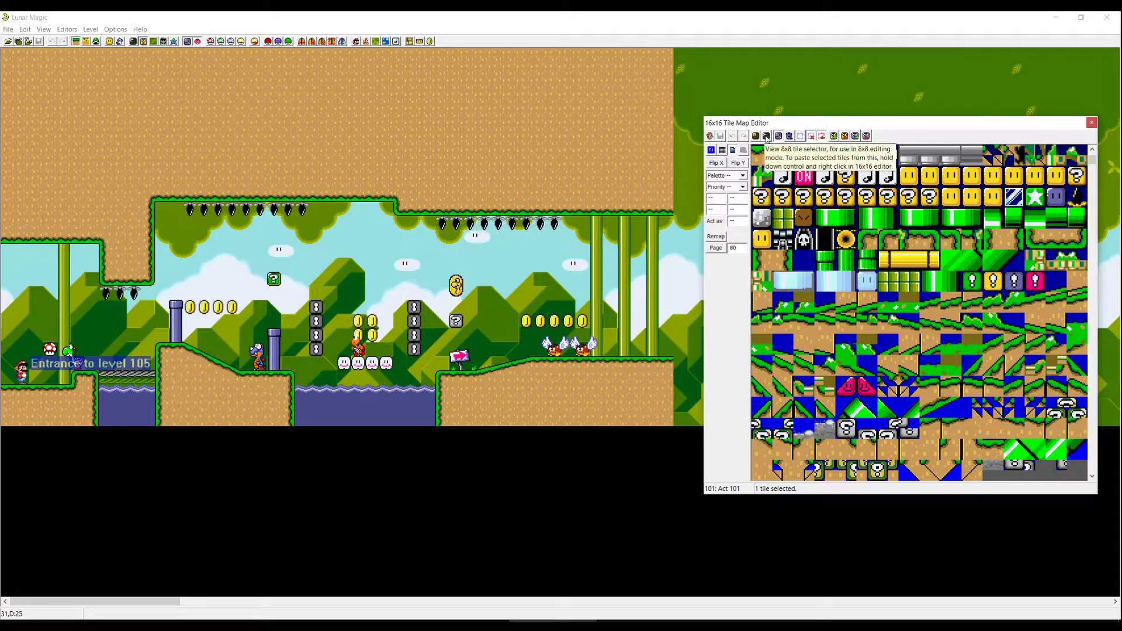
left_click(766, 136)
Page through the 8x8 graphics and box-select the BG1 and FG3 tile blocks
scroll(182, 153, "up", 10)
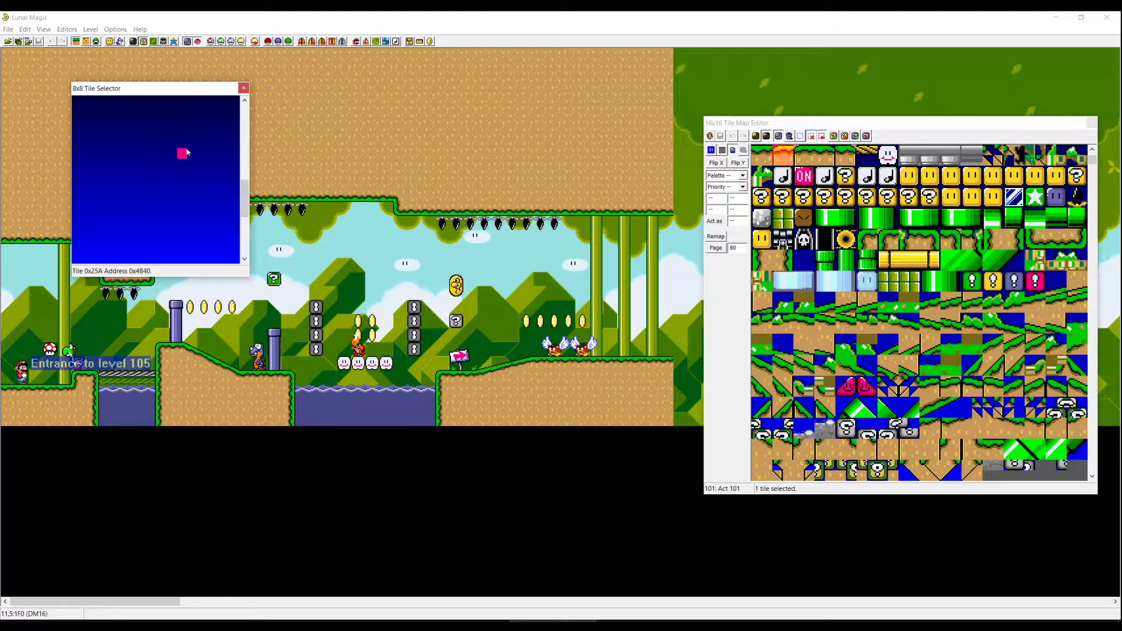
left_click_drag(245, 157, 253, 118)
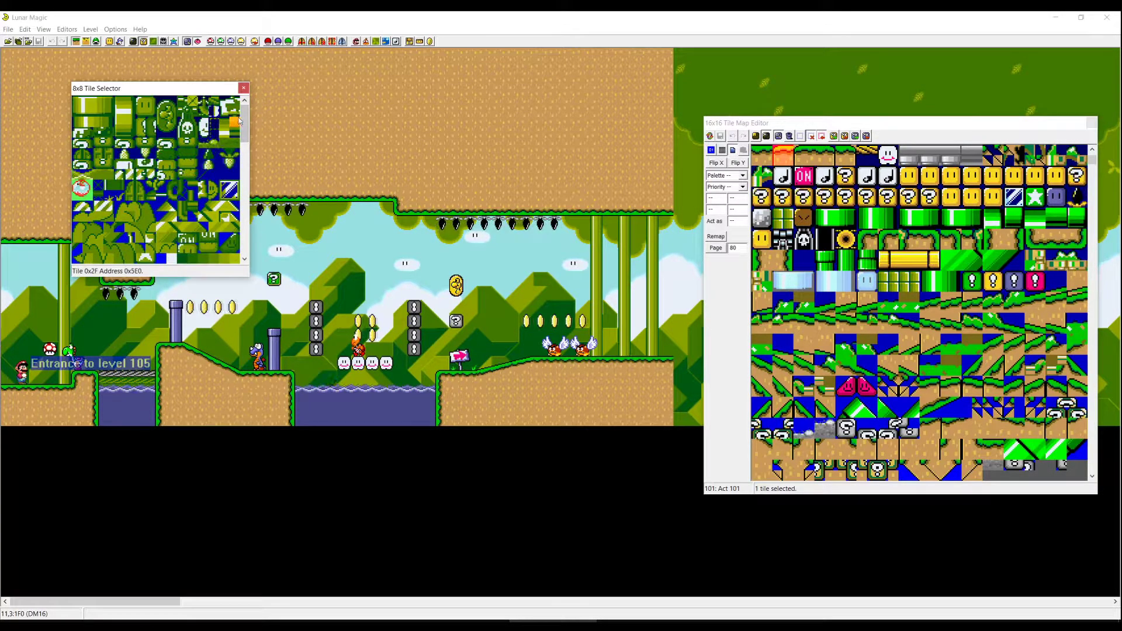
key("Page_Down")
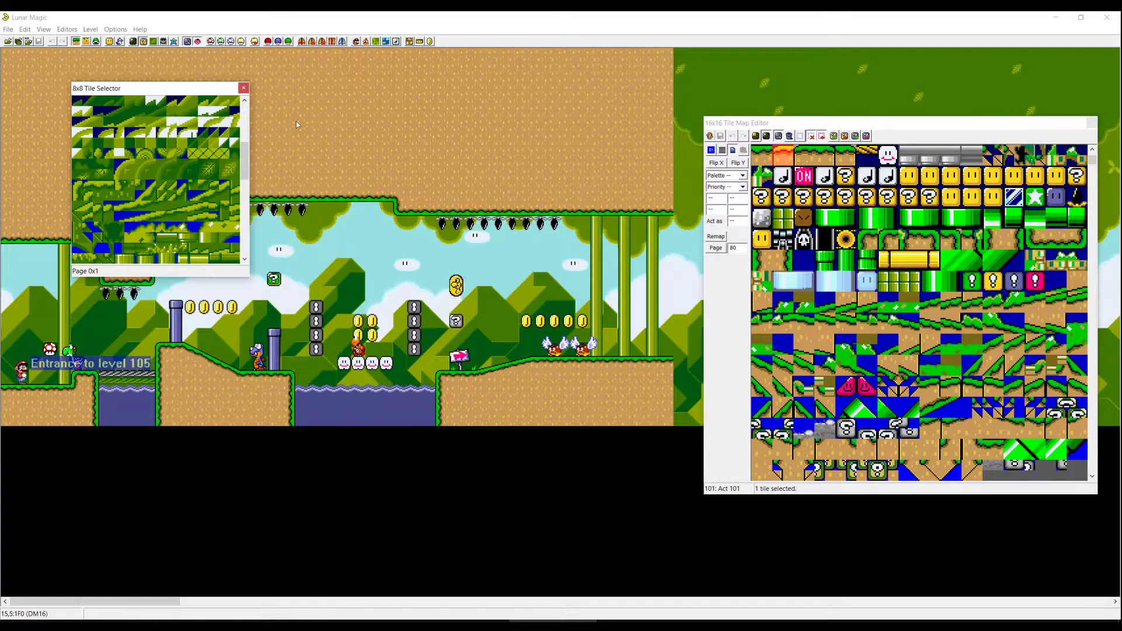
mouse_move(291, 125)
left_click_drag(78, 102, 233, 174)
left_click(141, 187)
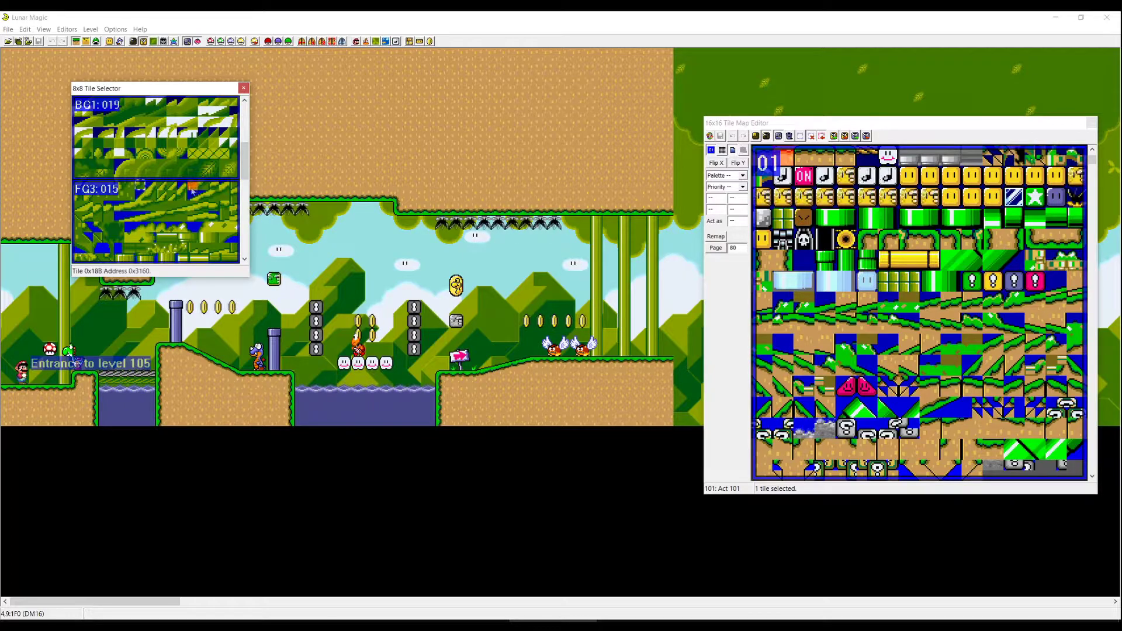
left_click_drag(233, 185, 79, 258)
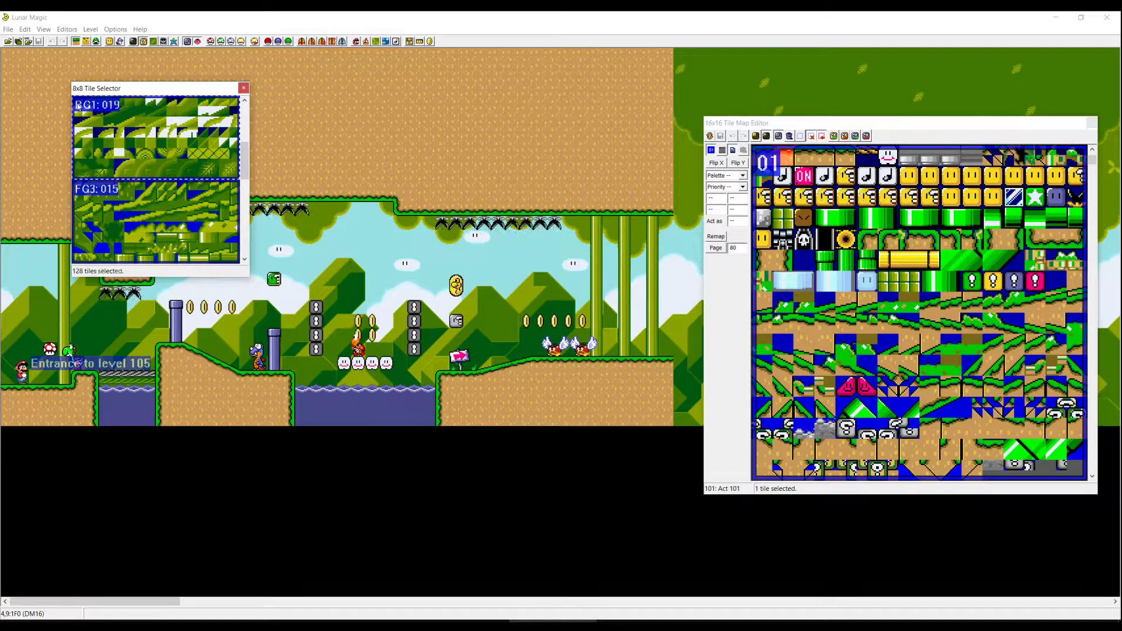
scroll(235, 176, "up", 2)
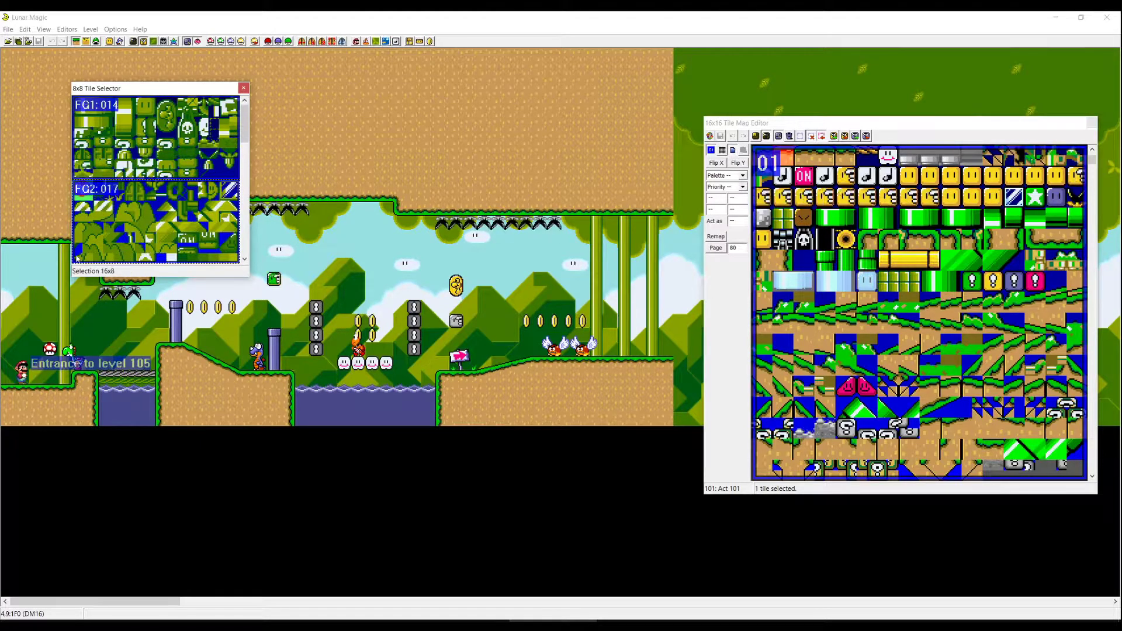
scroll(208, 180, "down", 2)
Inspect tile 100's 8x8 makeup: tiles 182, 183, 192 and 193 on palette 2
left_click(761, 155)
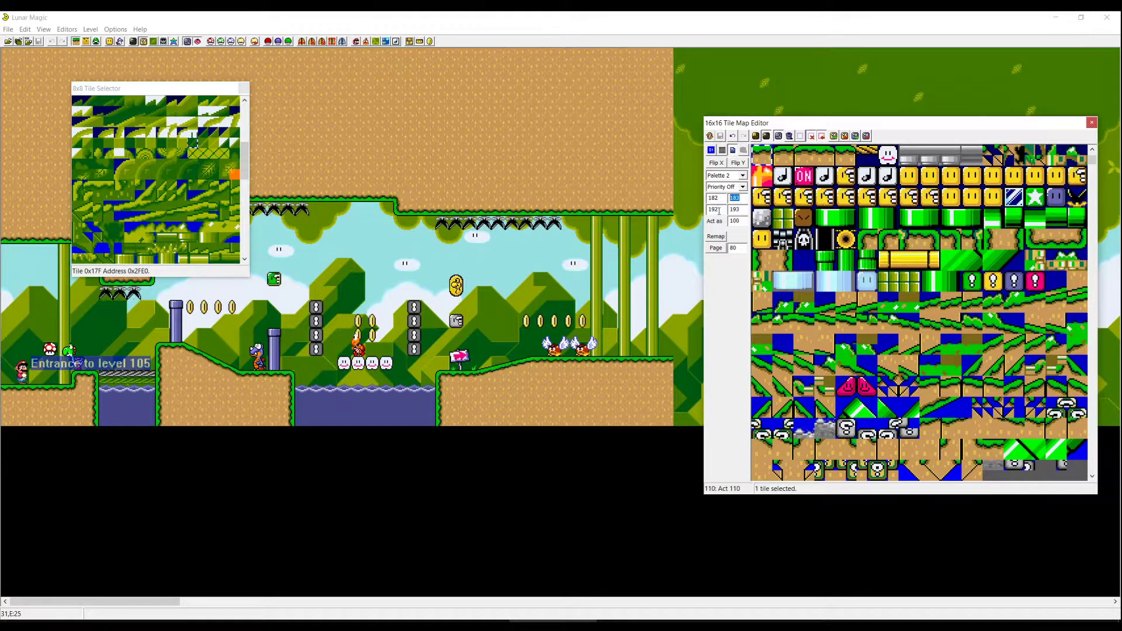
key("Tab")
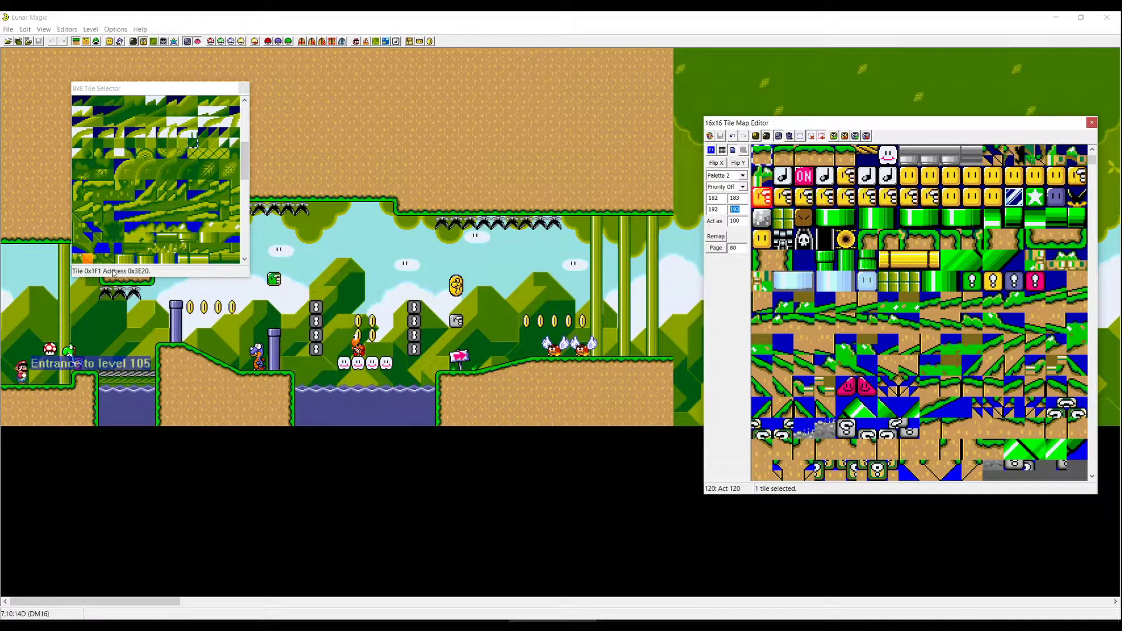
left_click(107, 208)
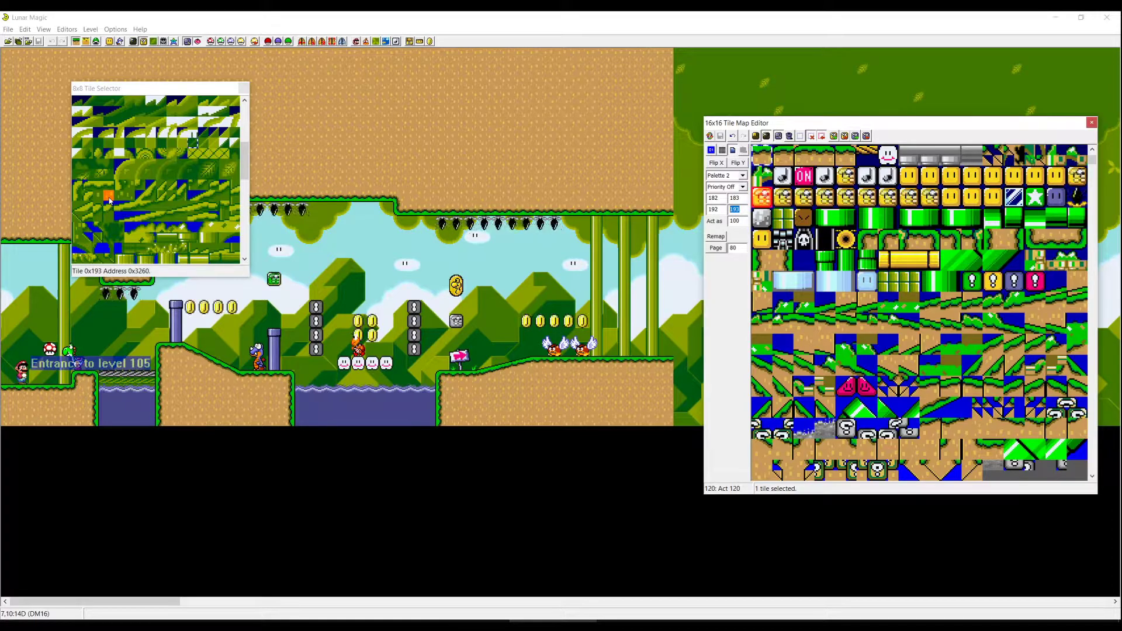
left_click(109, 200)
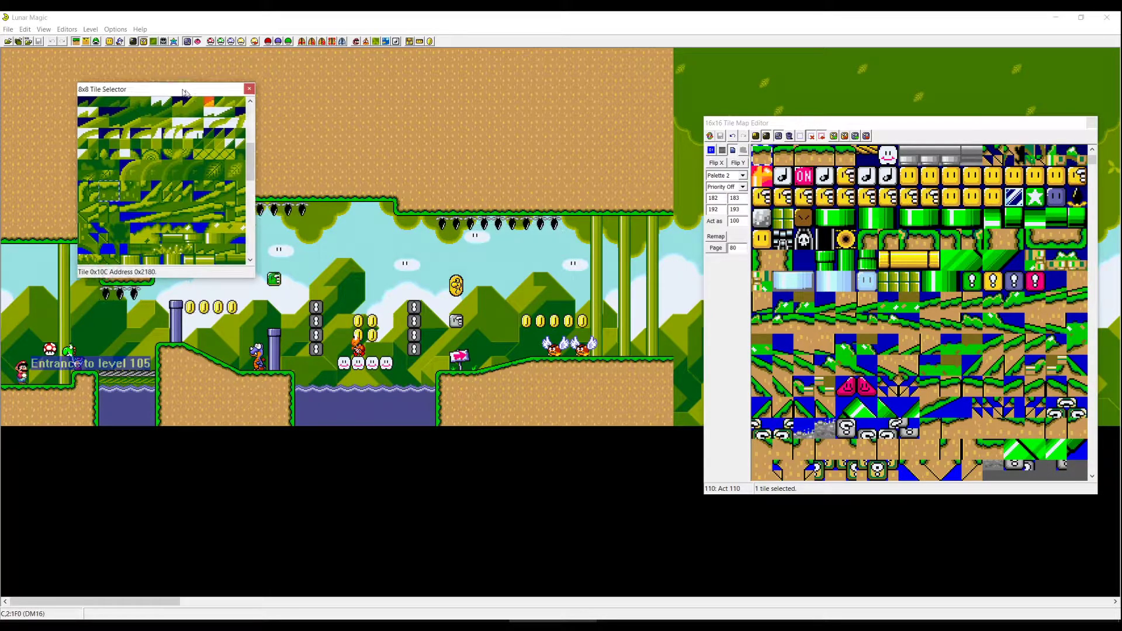
left_click_drag(176, 90, 211, 95)
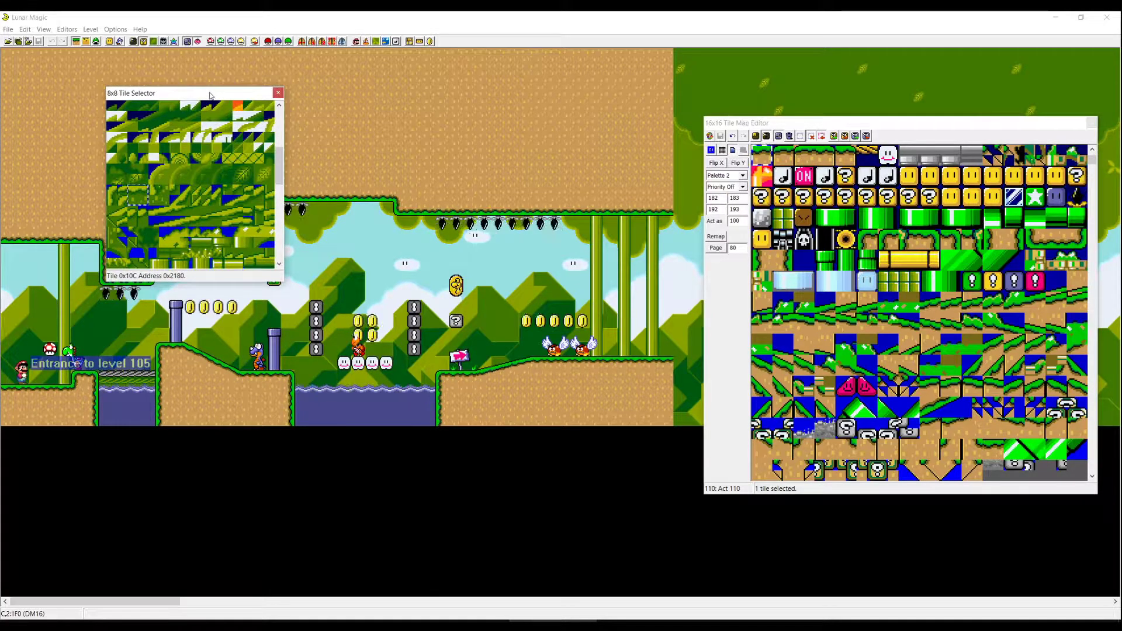
left_click(29, 42)
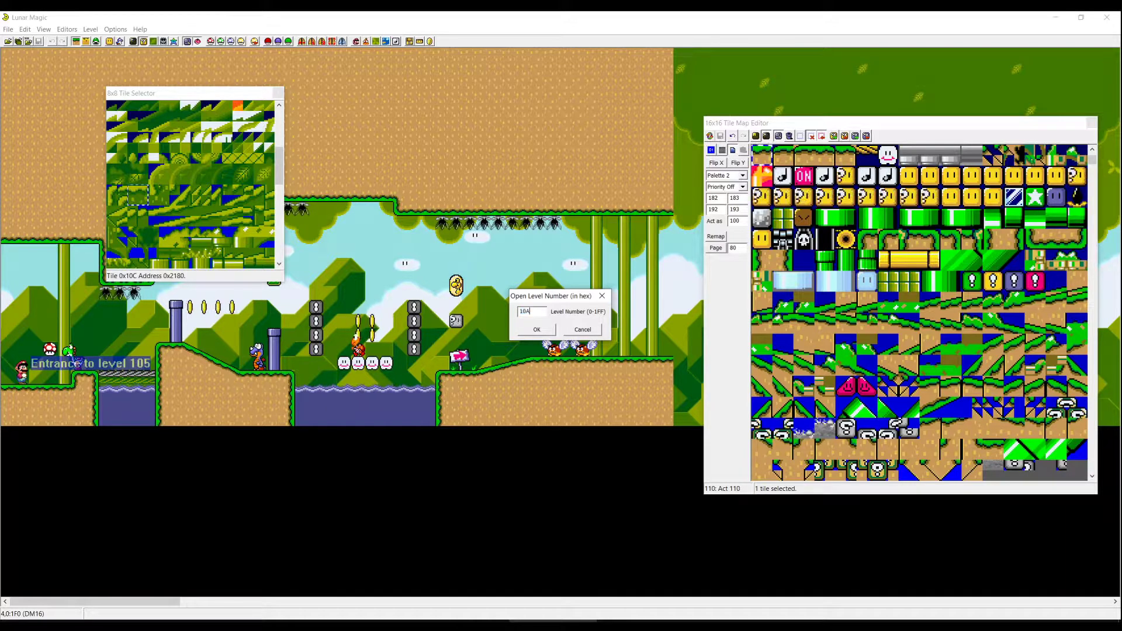
type("10A")
key("Return")
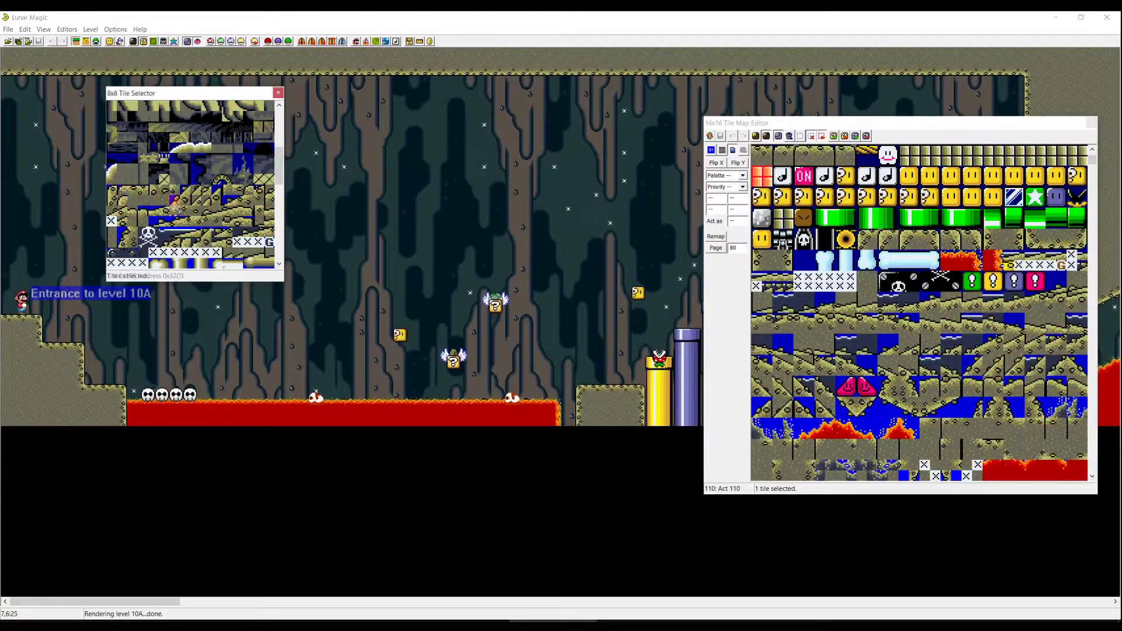
left_click(769, 151)
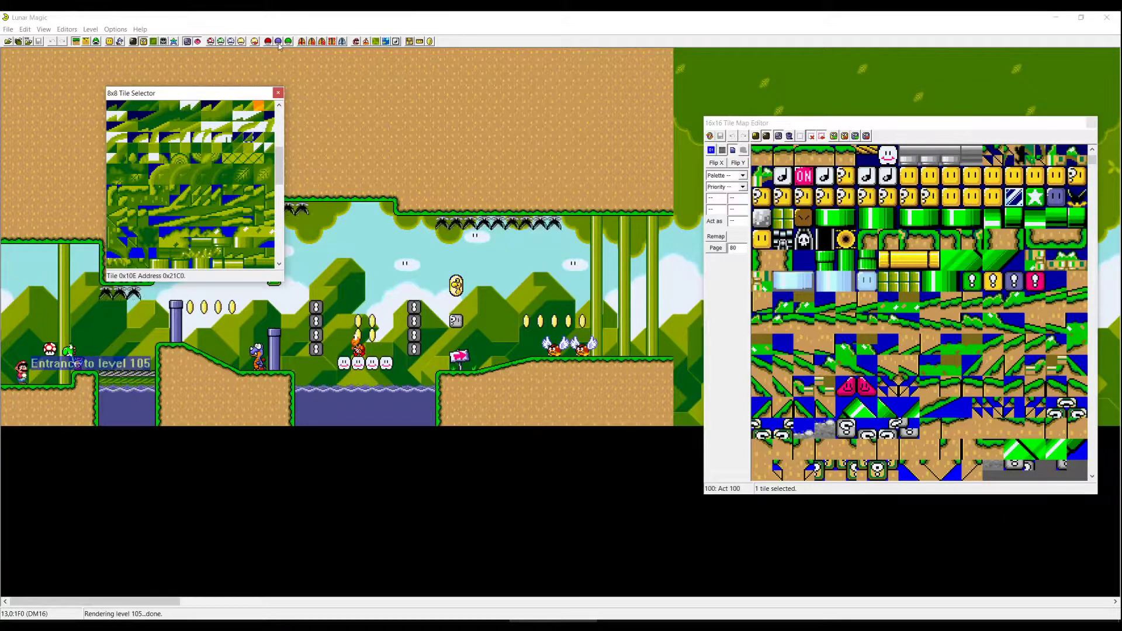
Set the level header's FG/BG GFX to 3 (Underground 1)
left_click(279, 45)
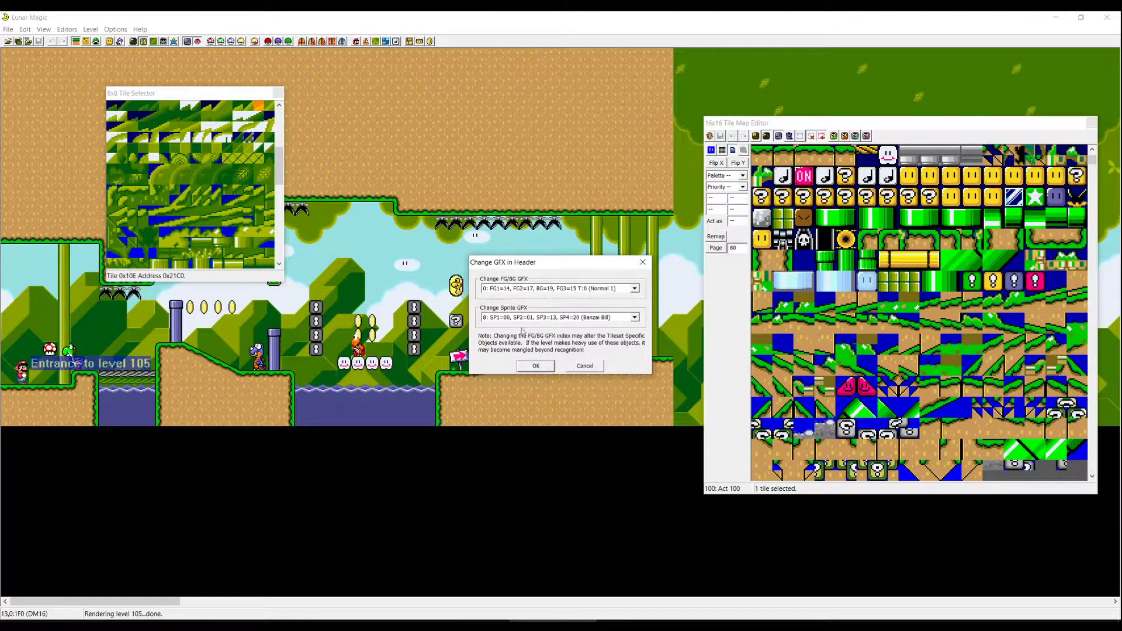
left_click(634, 289)
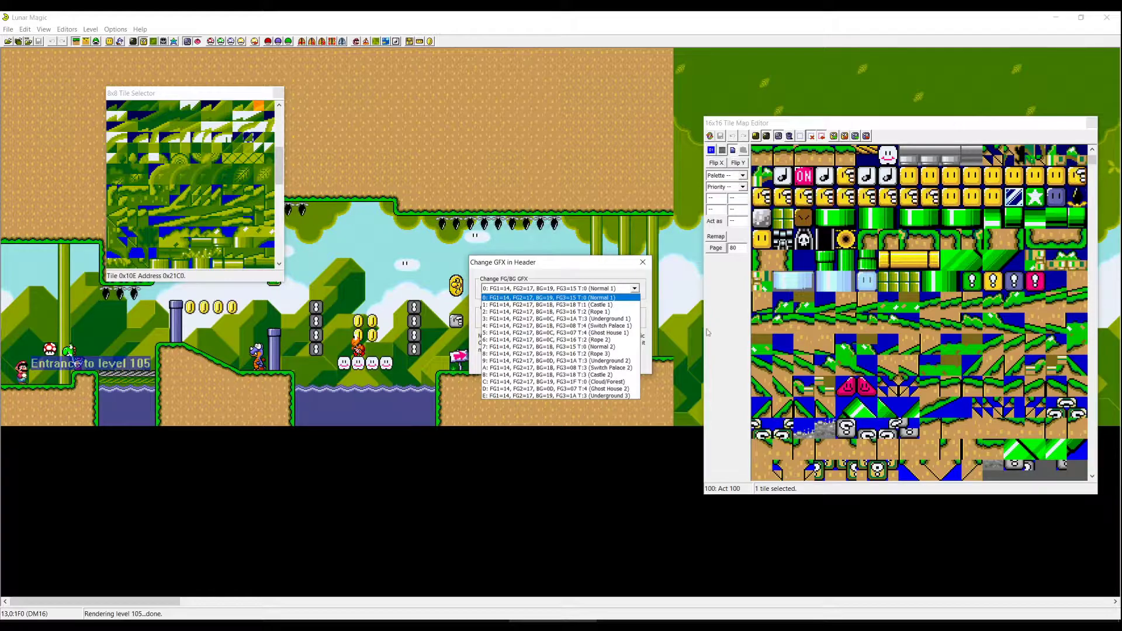
left_click(578, 320)
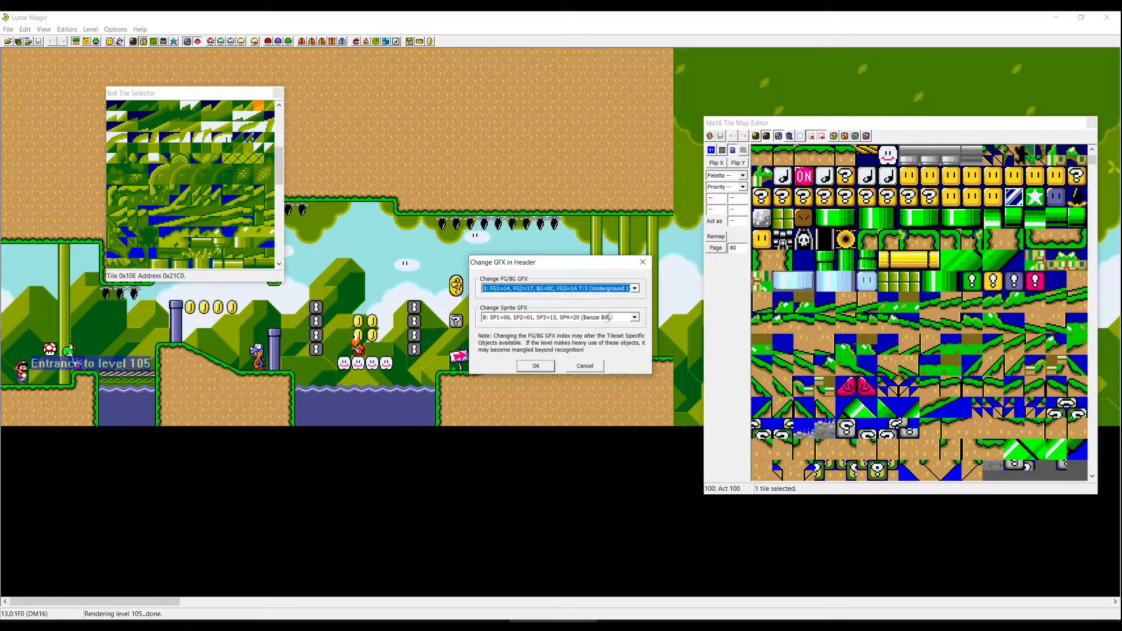
left_click(536, 367)
Apply the Underground 1 graphics and select a 128-tile block of the new 8x8 graphics
left_click(121, 111)
left_click_drag(120, 111, 111, 105)
left_click_drag(111, 190, 153, 224)
left_click_drag(269, 265, 270, 266)
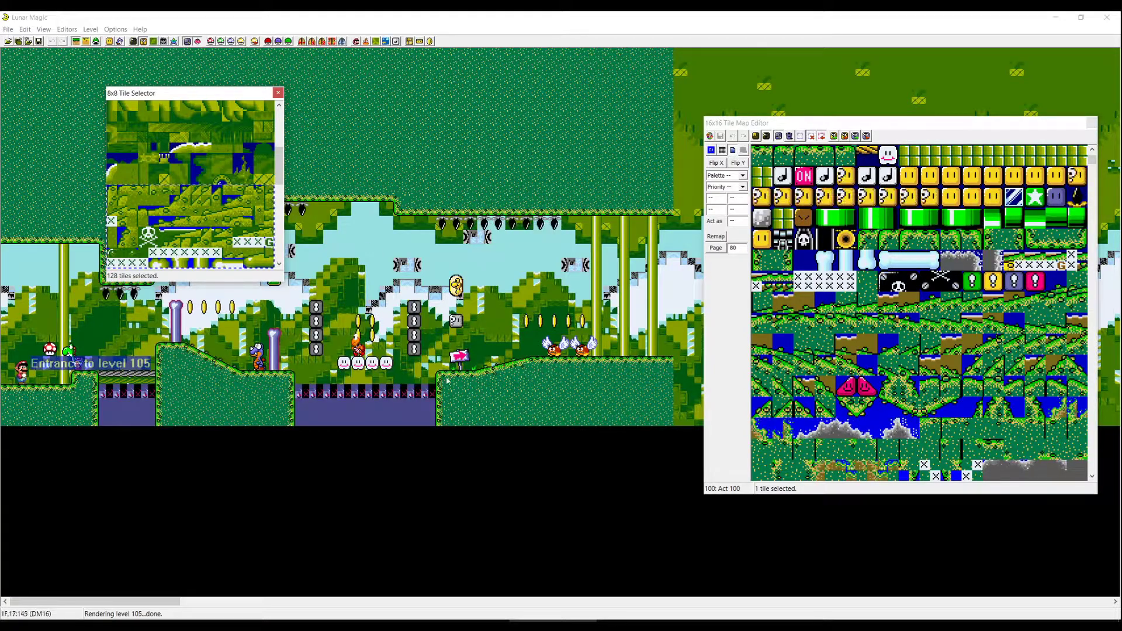
Pick Map16 tiles 1BE and 1E0, then switch to sprite editing with the Add Sprites list
left_click(1057, 386)
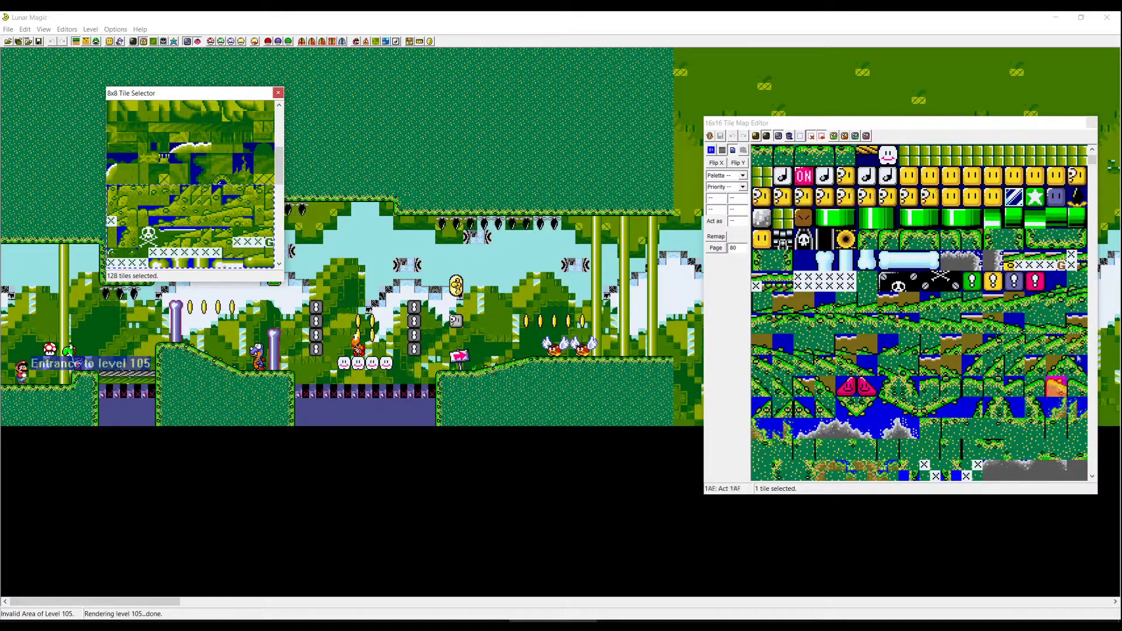
left_click(761, 449)
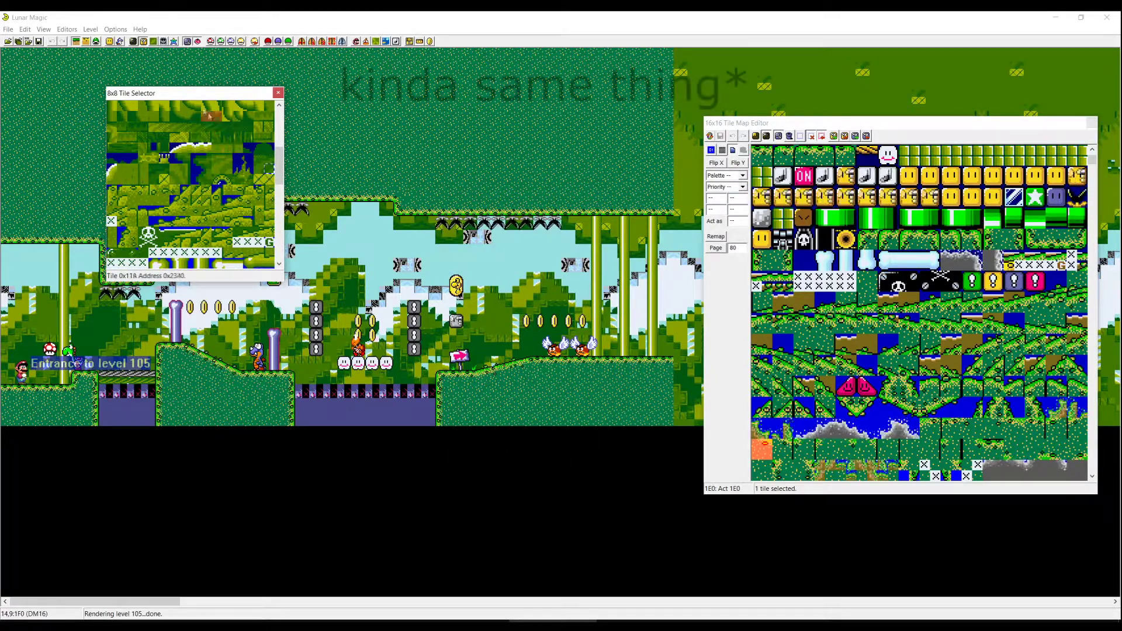
left_click(96, 41)
left_click(119, 42)
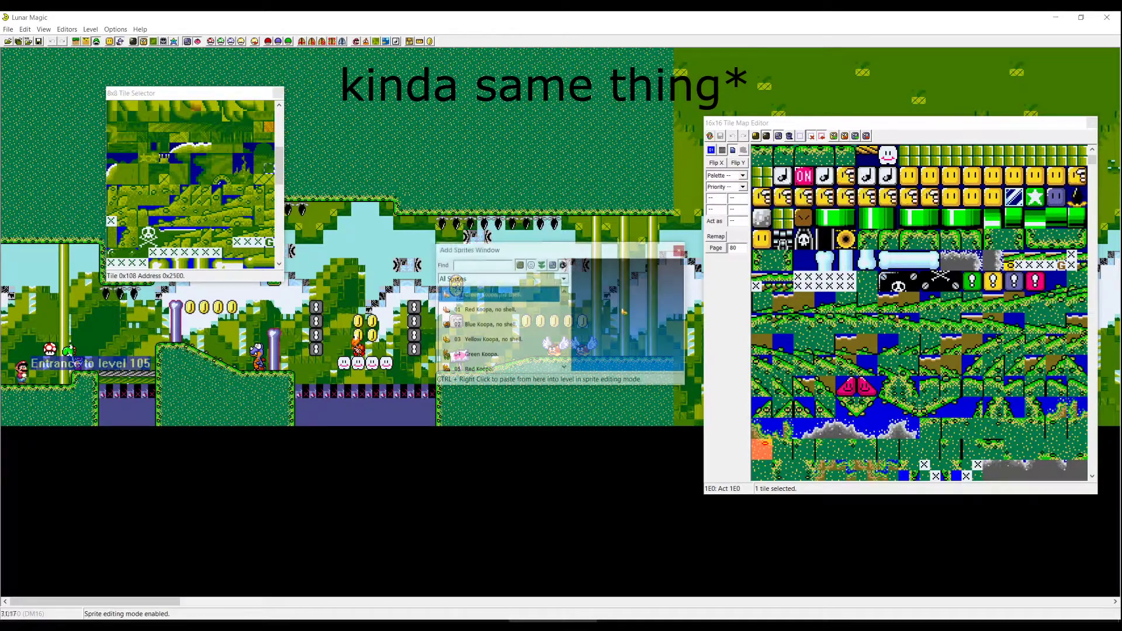
Filter the Add Sprites list to Tileset Specific Sprites
left_click(461, 281)
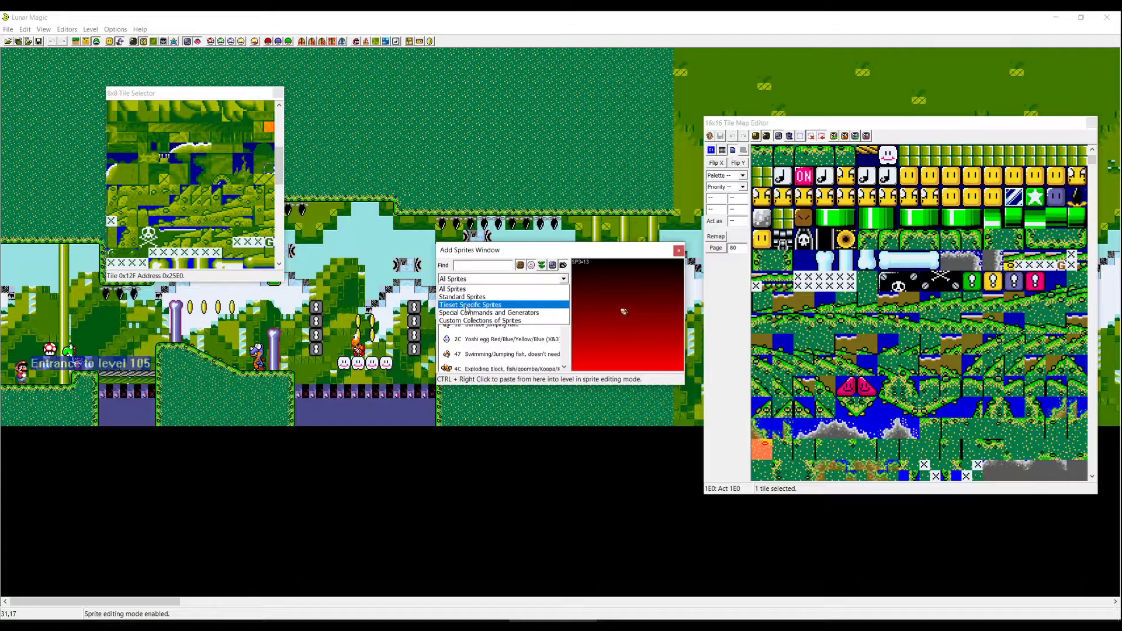
left_click(474, 305)
scroll(569, 347, "down", 5)
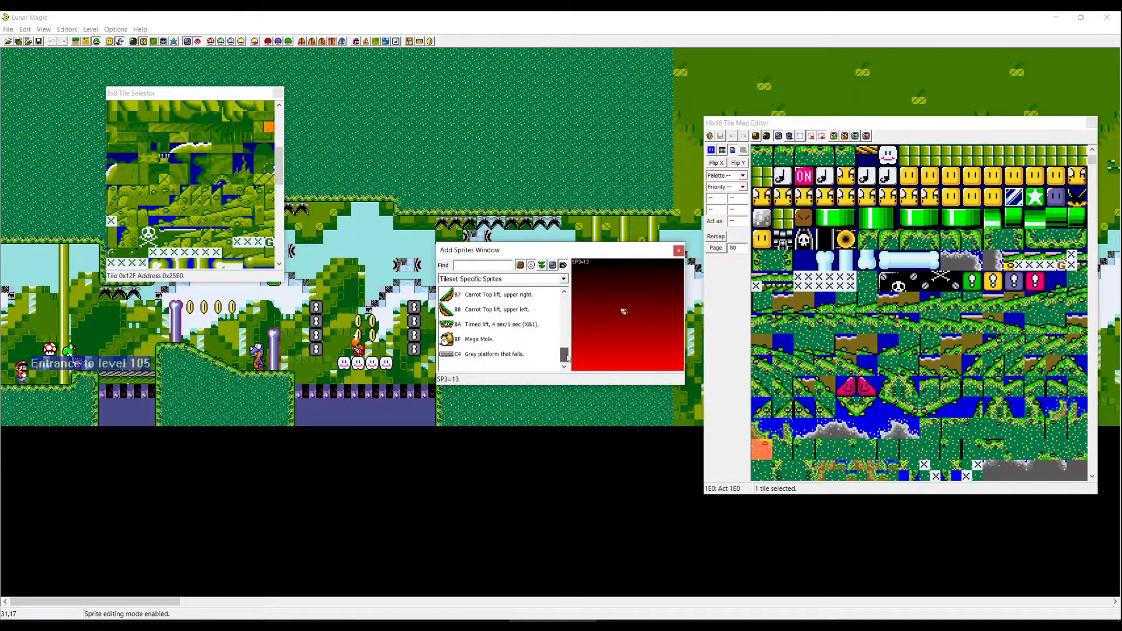
scroll(569, 347, "down", 2)
Preview the Rex, both Carrot Top lifts and the Mega Mole sprites
left_click(487, 311)
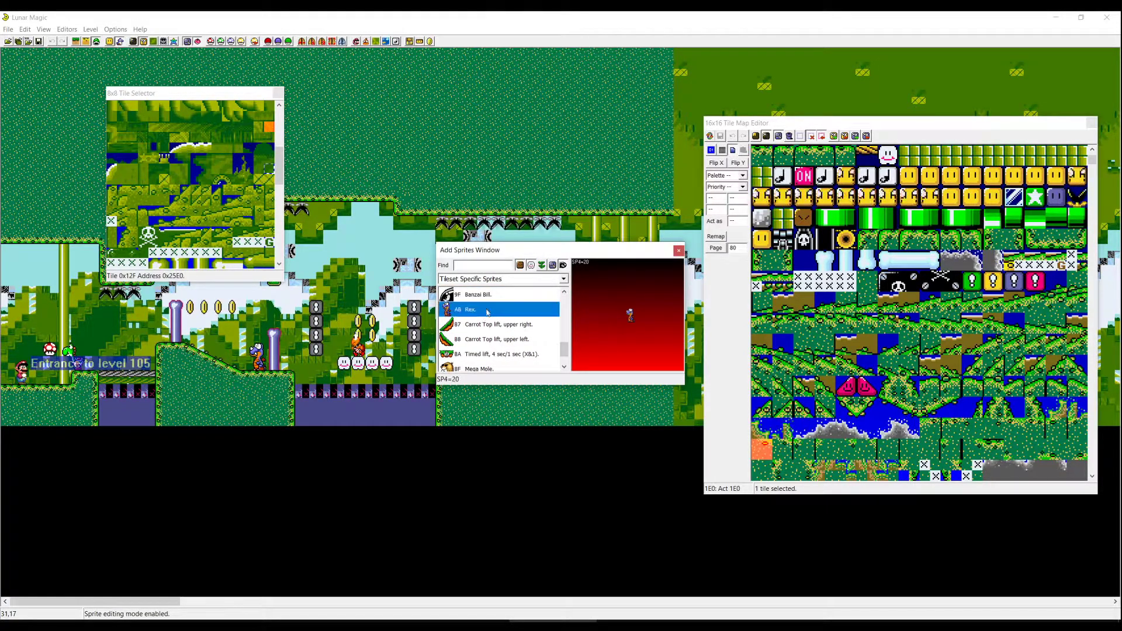
left_click(486, 325)
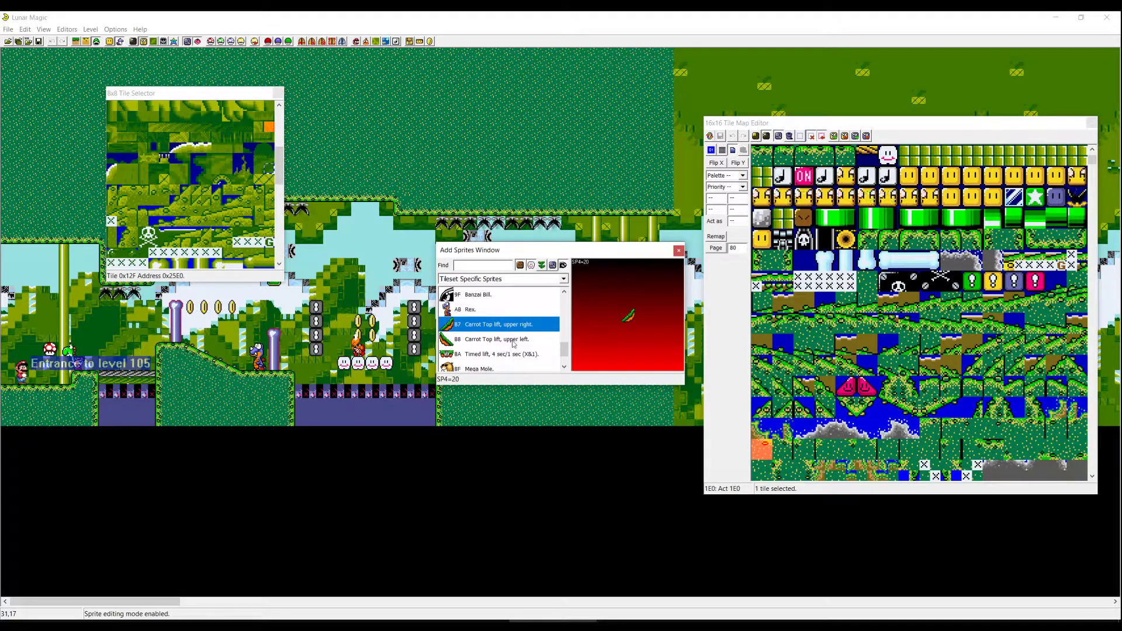
left_click(479, 345)
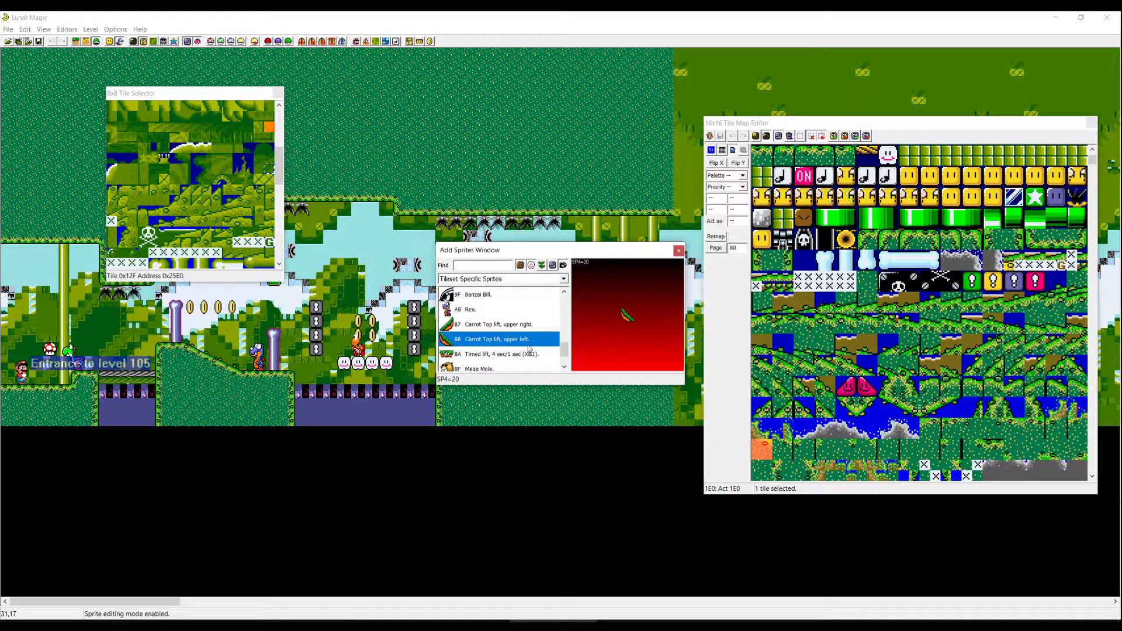
left_click(528, 354)
left_click(524, 367)
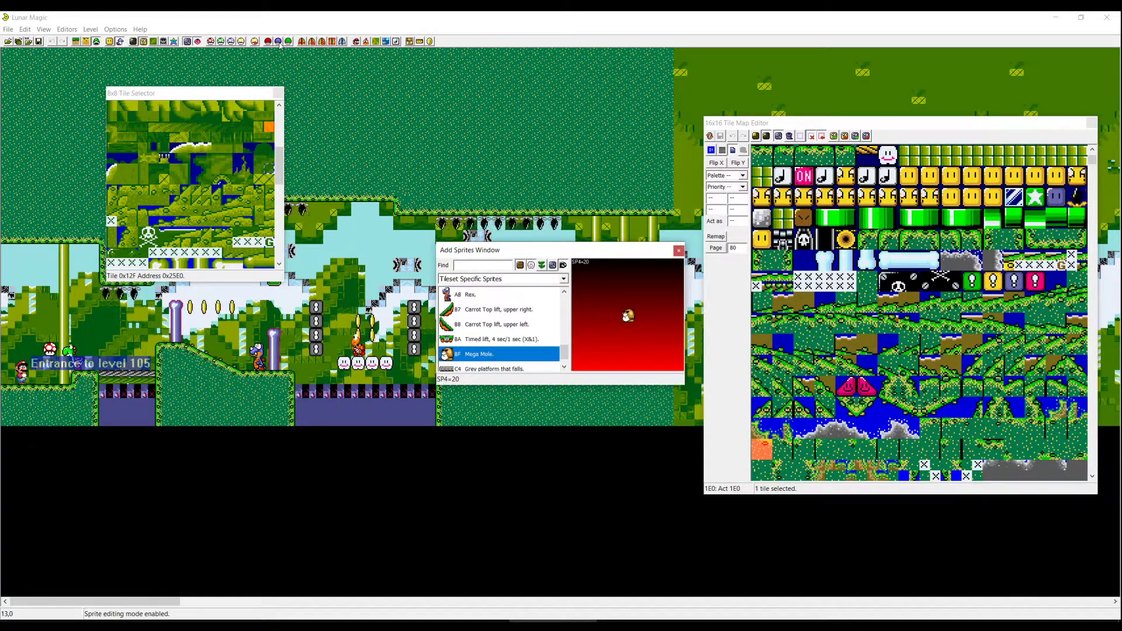
left_click(279, 41)
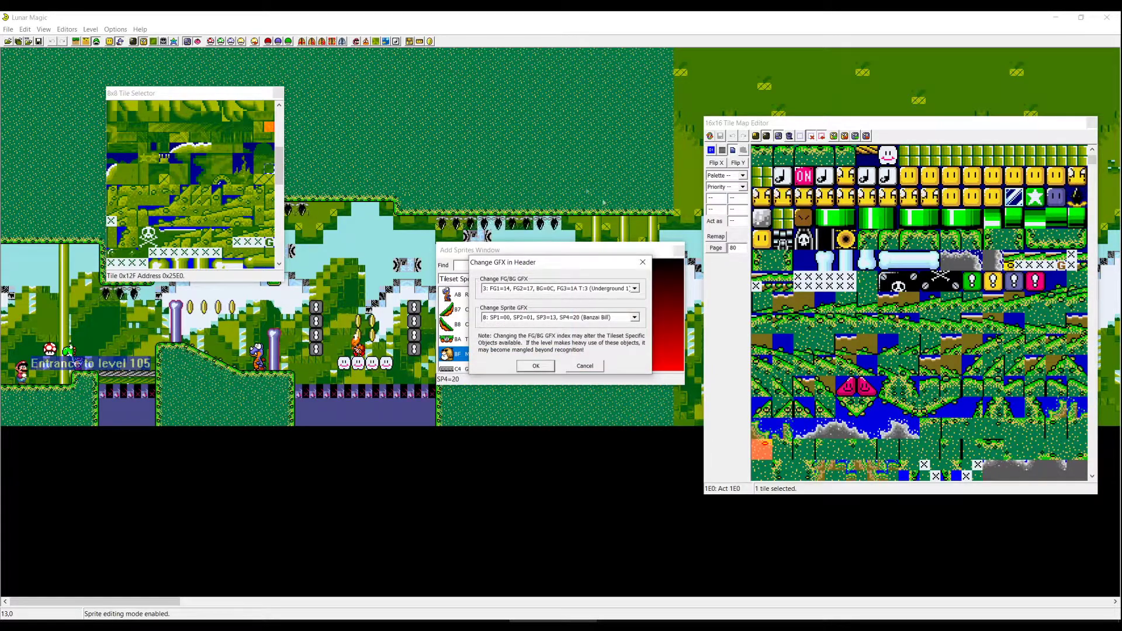
Change Sprite GFX from 8 (Banzai Bill) to the Forest set (SP3=13, SP4=02)
left_click(530, 319)
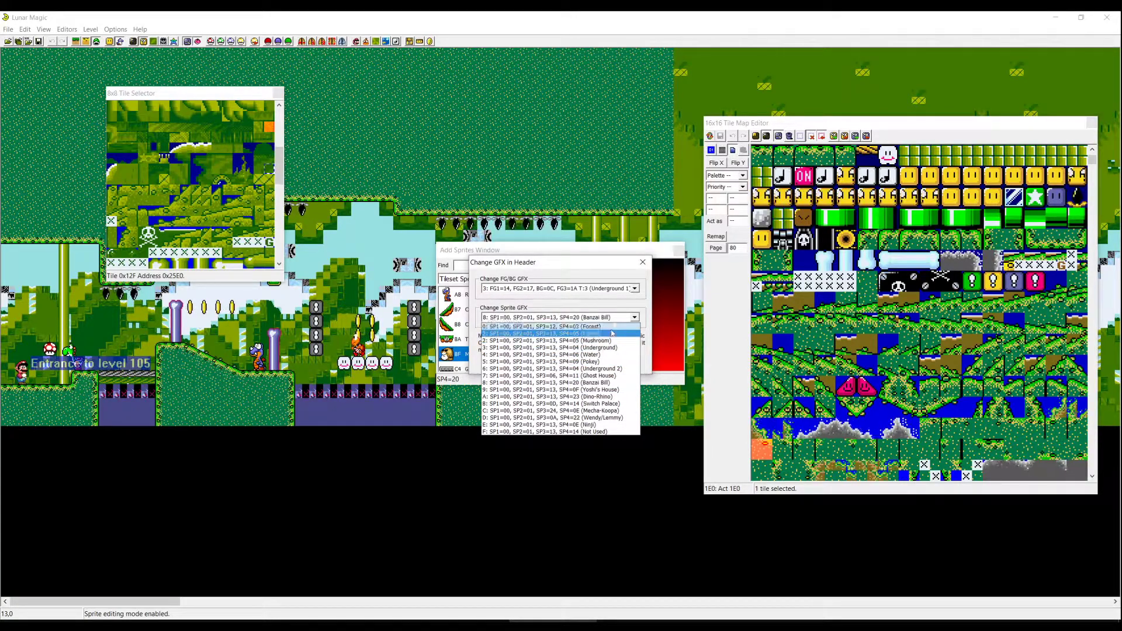
left_click(599, 326)
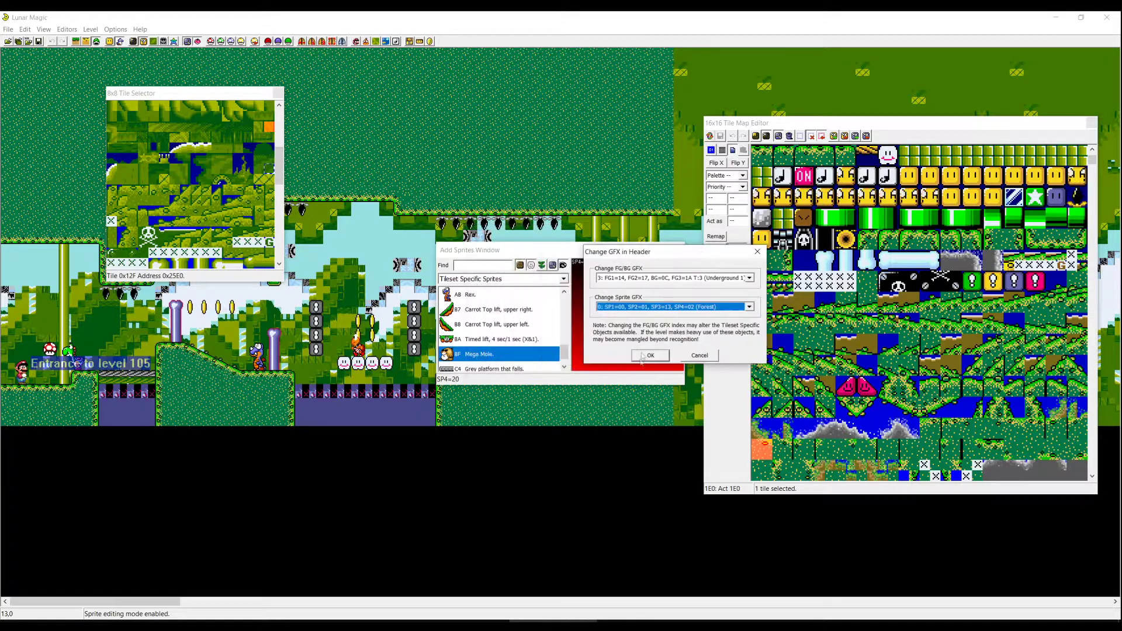
left_click(535, 366)
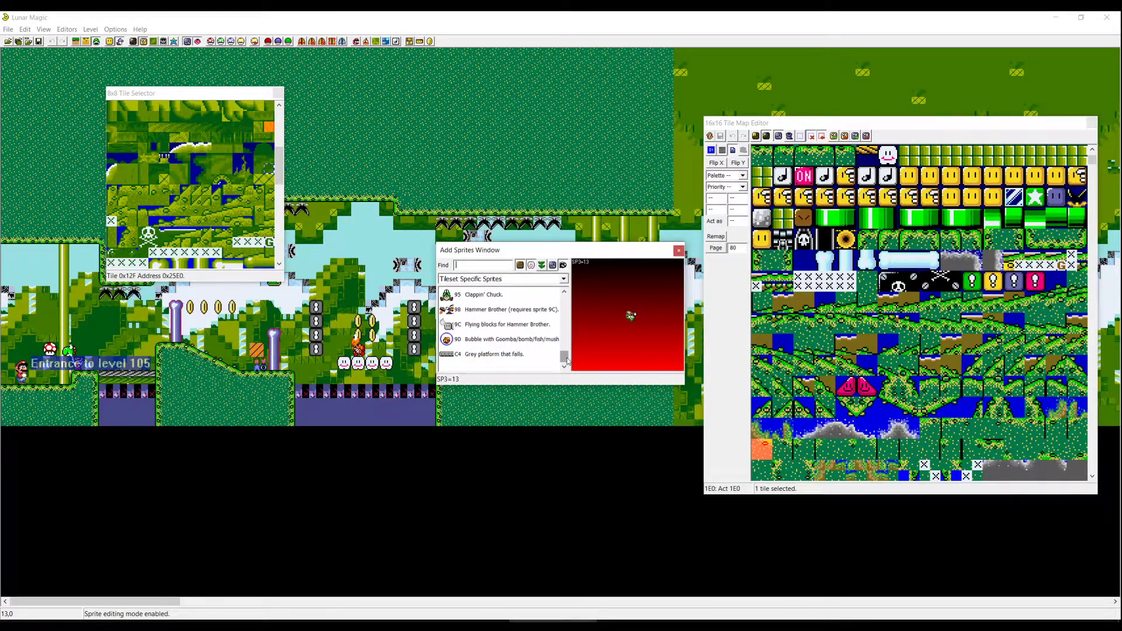
Place an 86 Wiggler into level 105 and select the orange block sprite
scroll(564, 351, "up", 2)
left_click(475, 324)
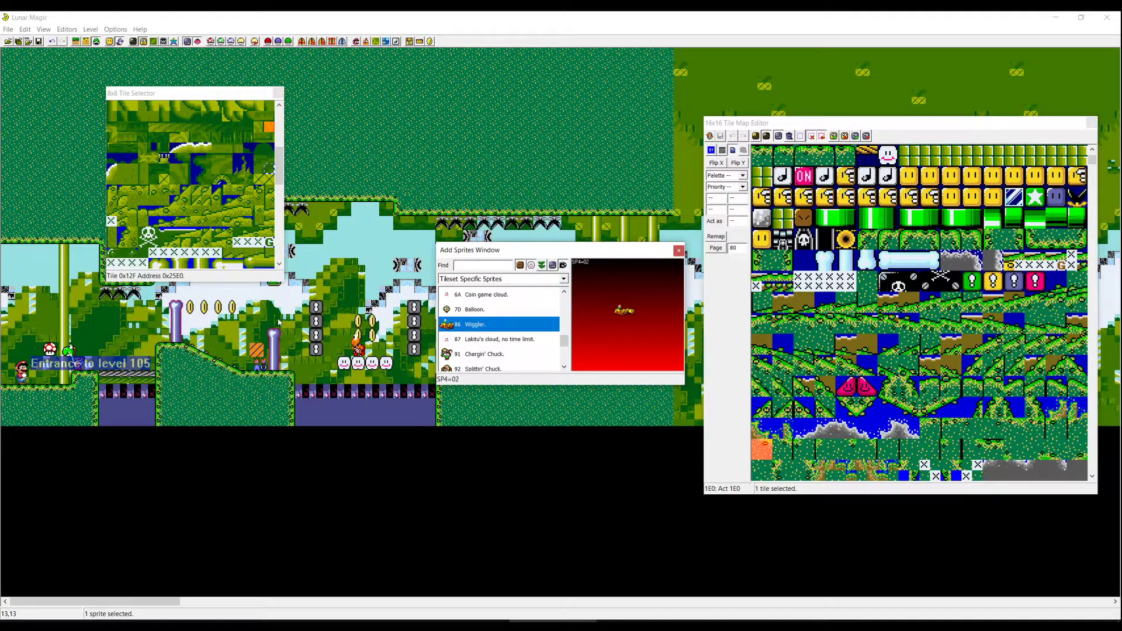
right_click(106, 353)
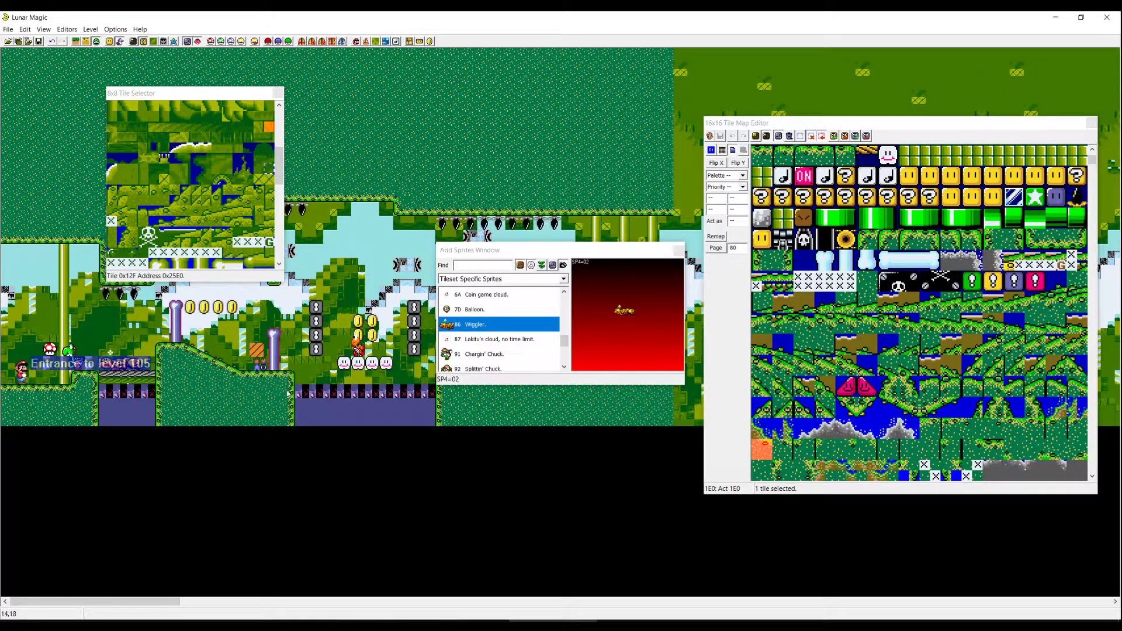
left_click(257, 349)
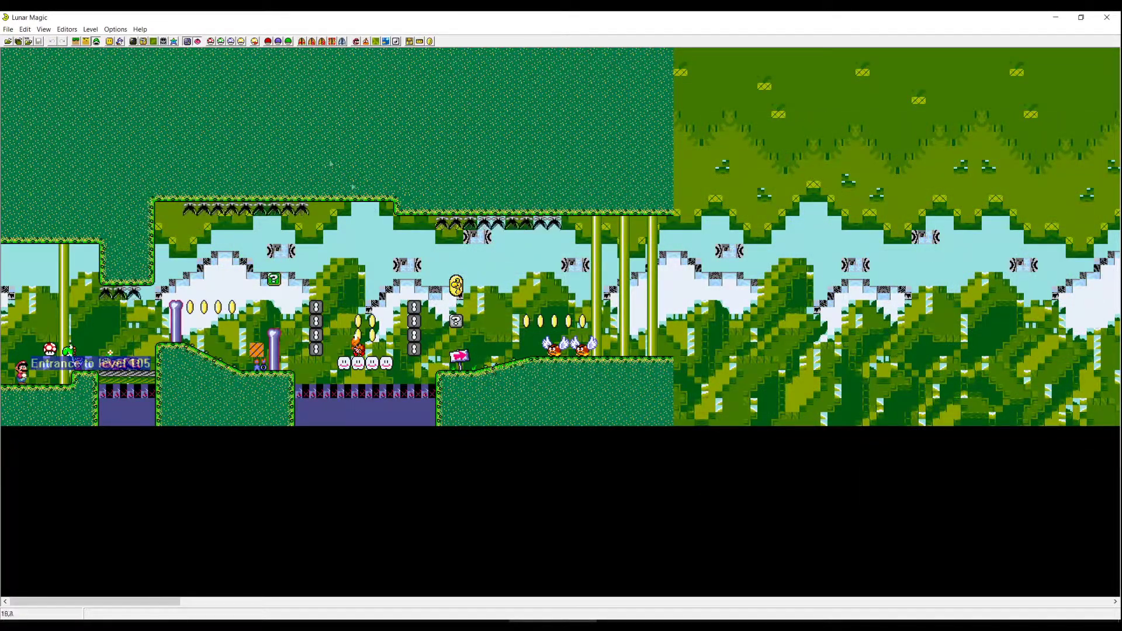
Reopen the 16x16 Tile Map and 8x8 Tile Selector with GFX file numbers shown (F1)
left_click(153, 41)
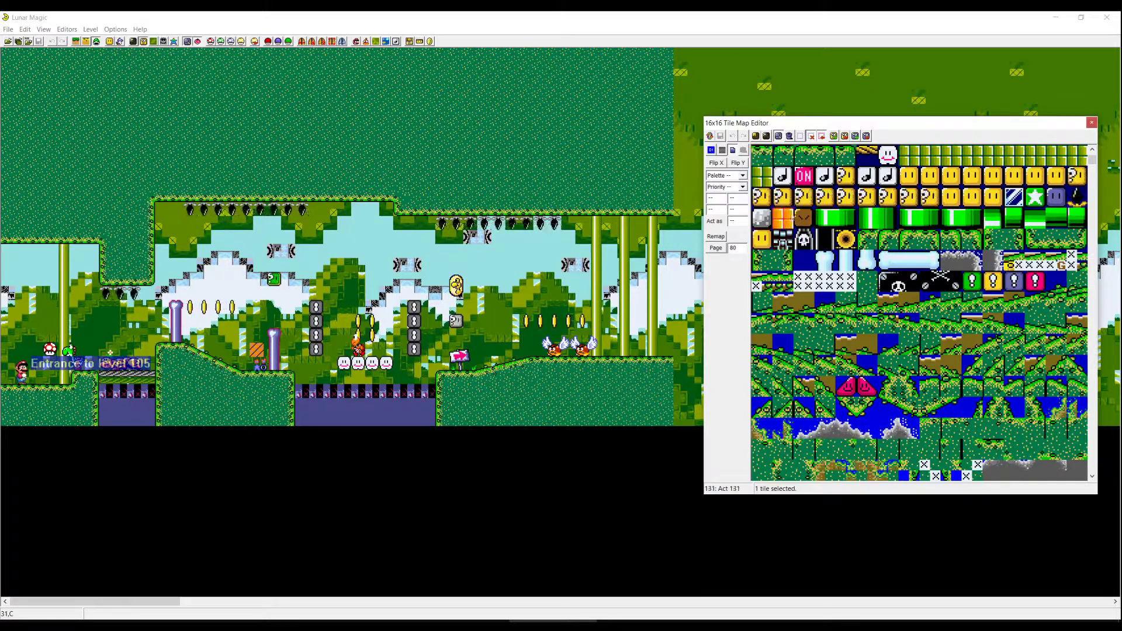
left_click(766, 136)
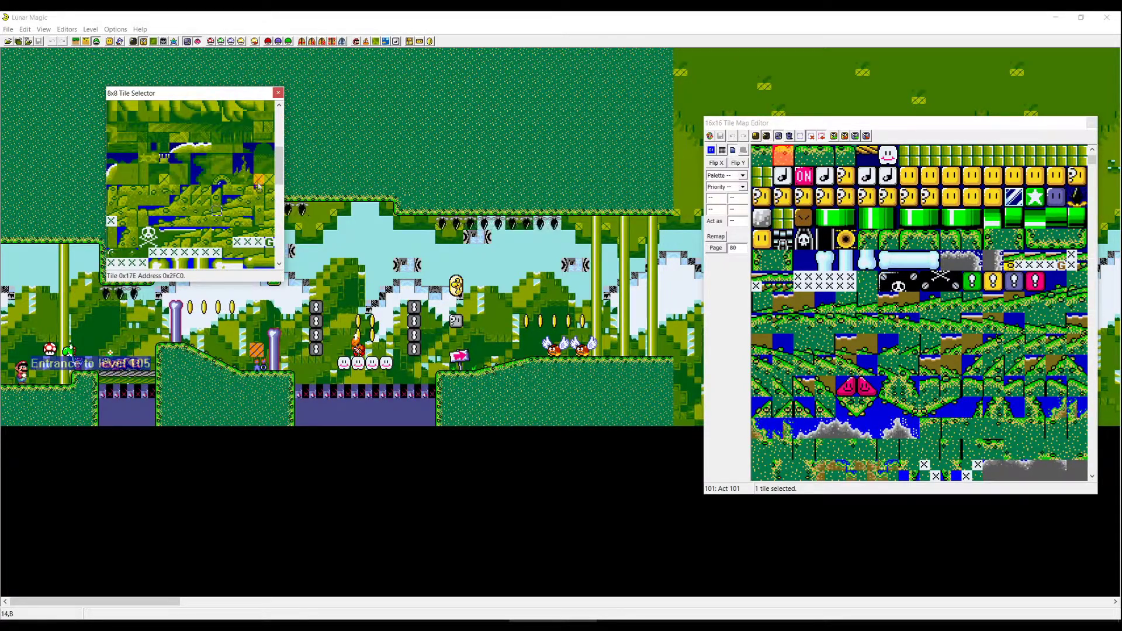
key("F1")
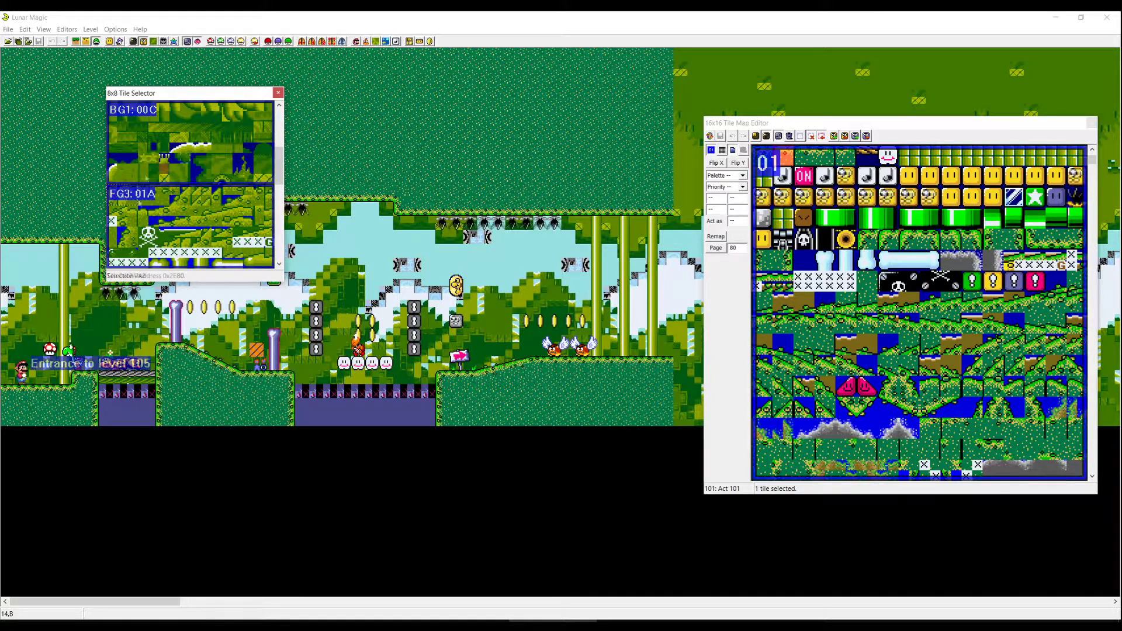
Box-select the FG3 (01A) and BG1 (00C) graphics areas in the 8x8 selector
left_click_drag(110, 188, 272, 266)
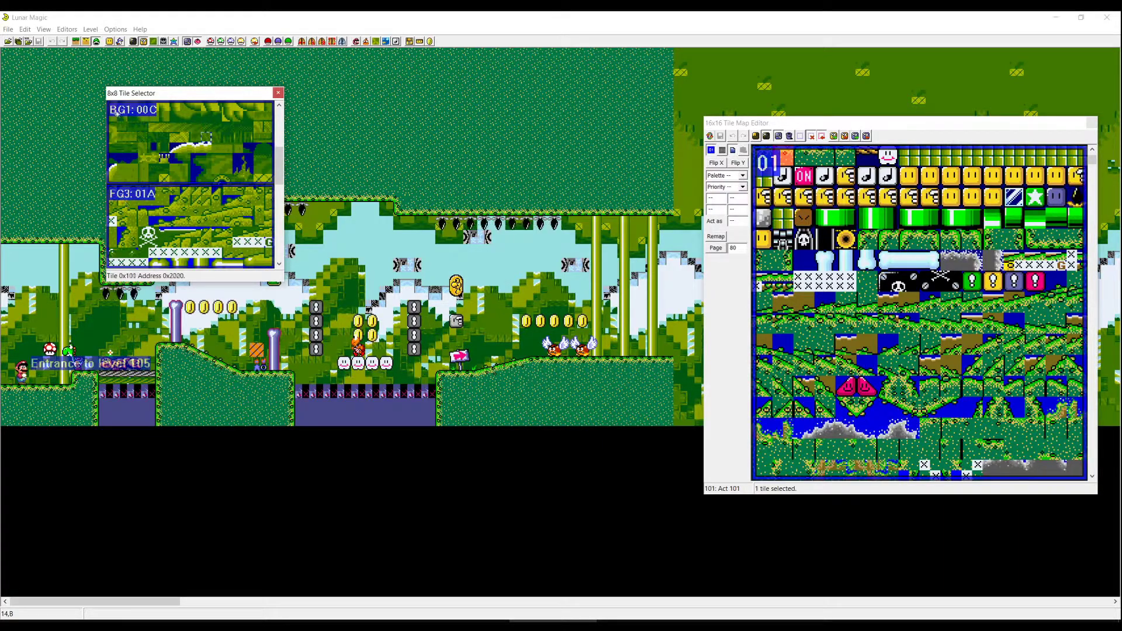
left_click(197, 212)
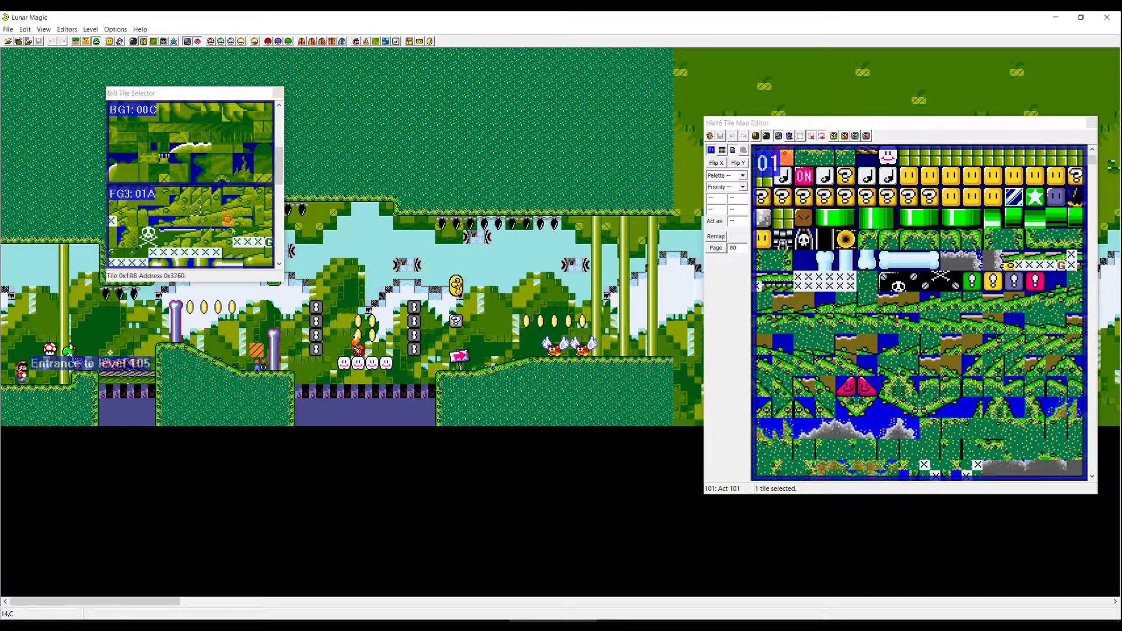
left_click_drag(269, 263, 112, 196)
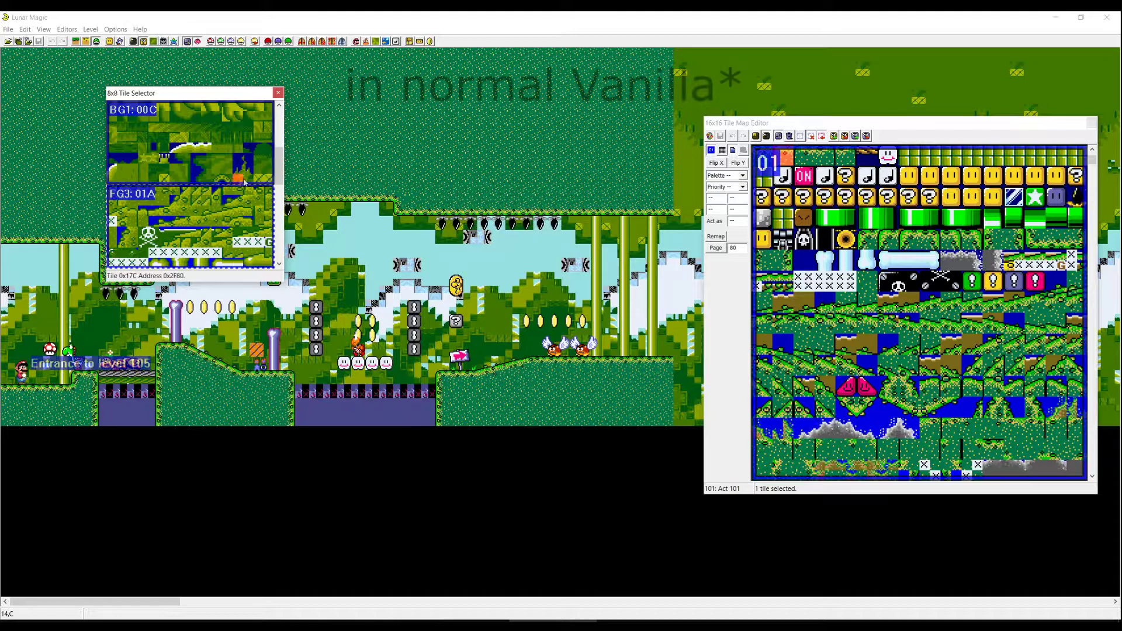
left_click_drag(268, 181, 121, 120)
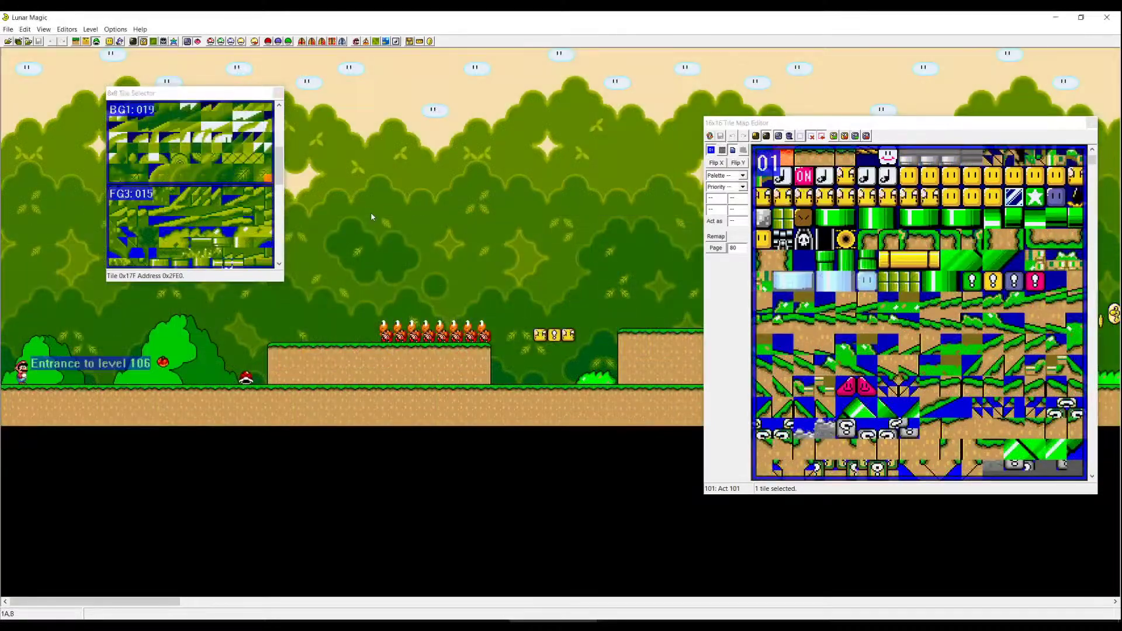
key("ctrl+v")
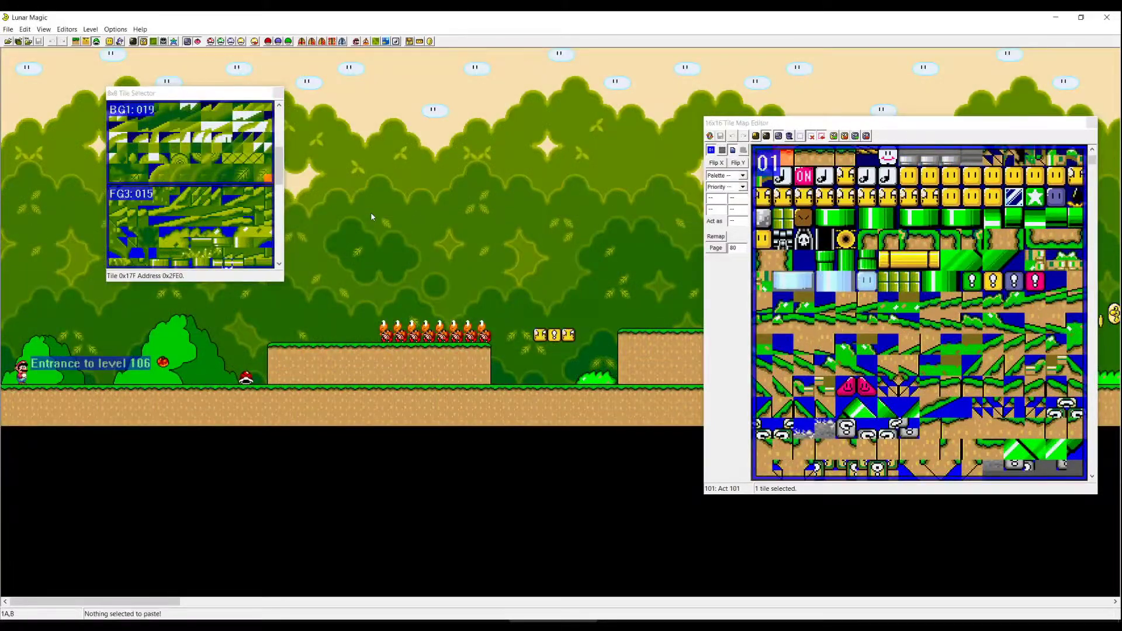
key("Page_Up")
key("Page_Up")
key("Page_Up")
key("Page_Up")
key("Page_Up")
key("Page_Up")
key("Page_Up")
key("Page_Down")
key("Page_Down")
key("Page_Up")
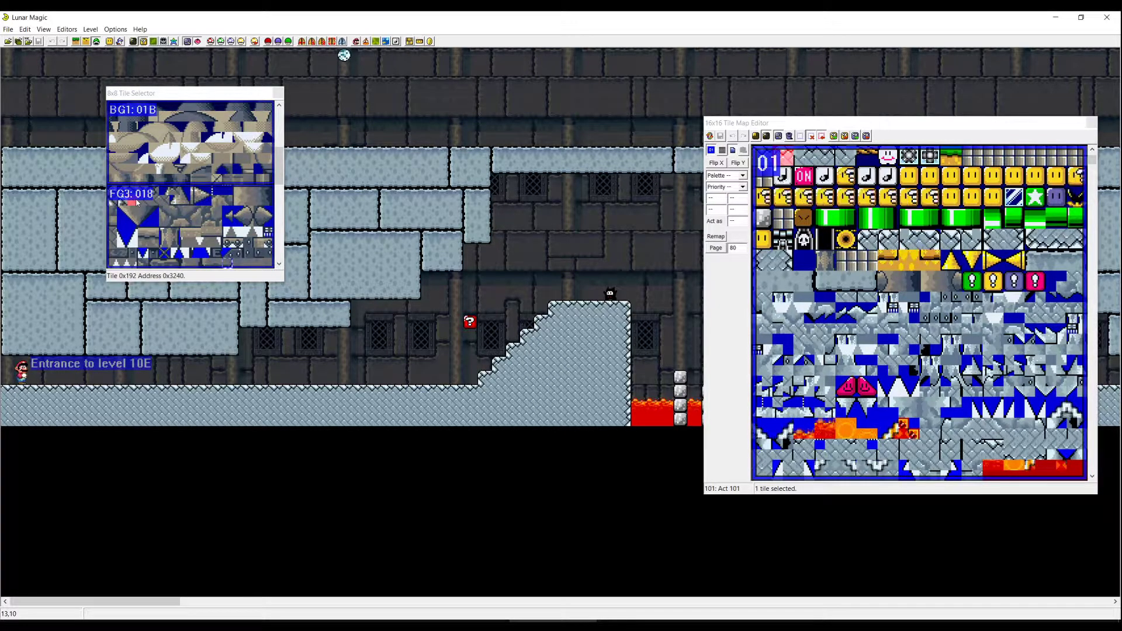
key("Page_Up")
key("Page_Up")
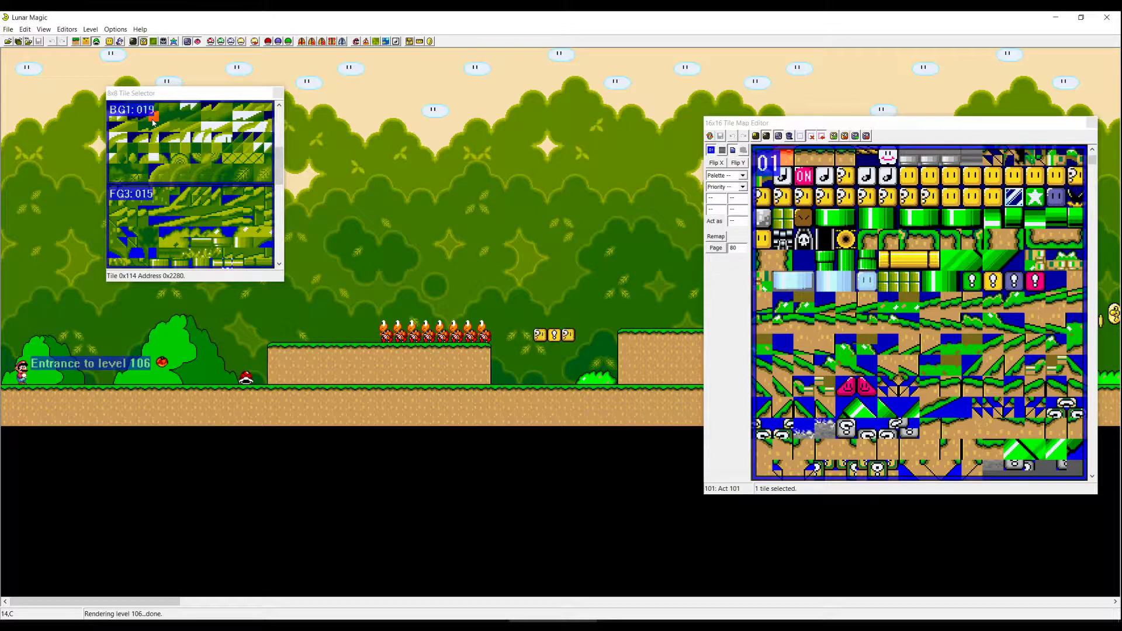
key("Page_Up")
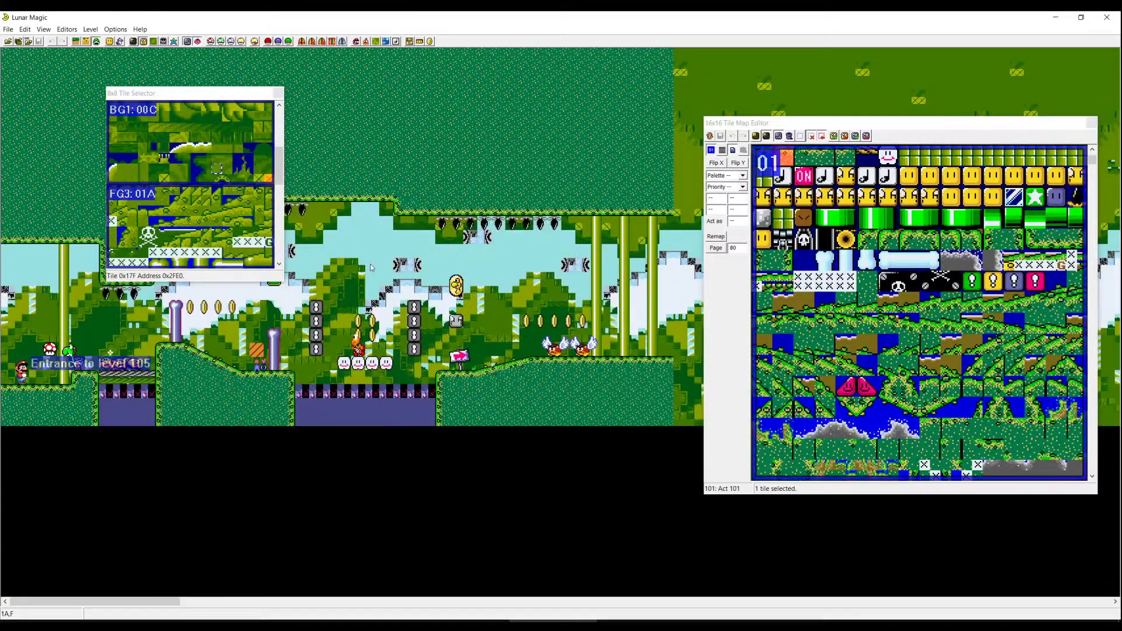
Open Super GFX Bypass and tick Enable bypass, checking tiles in the 8x8 viewer
left_click(268, 41)
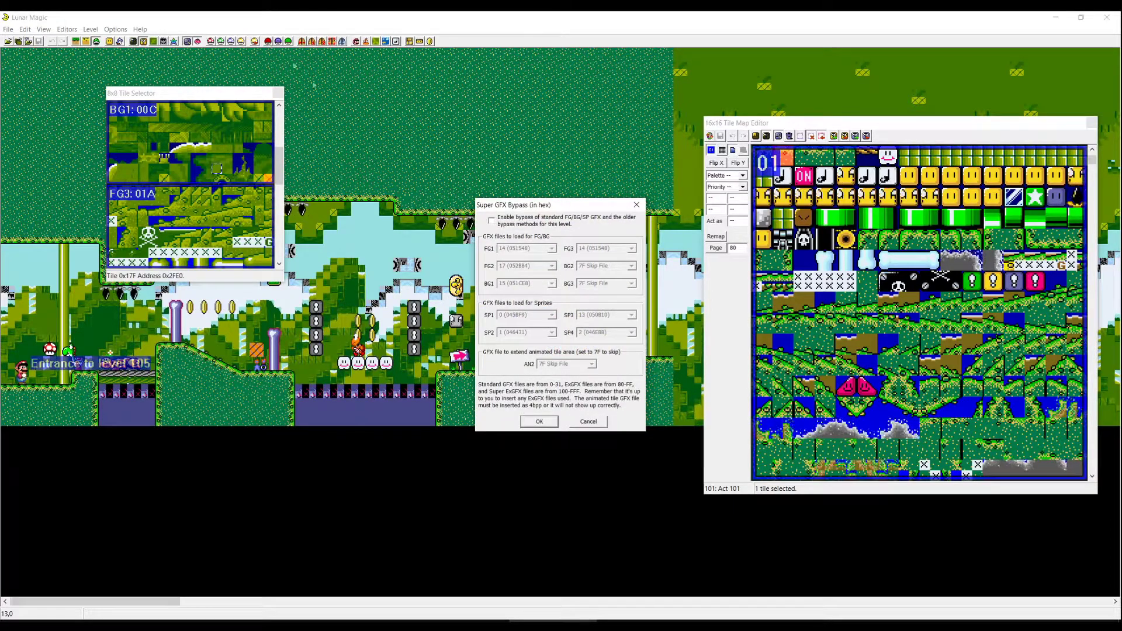
left_click(532, 225)
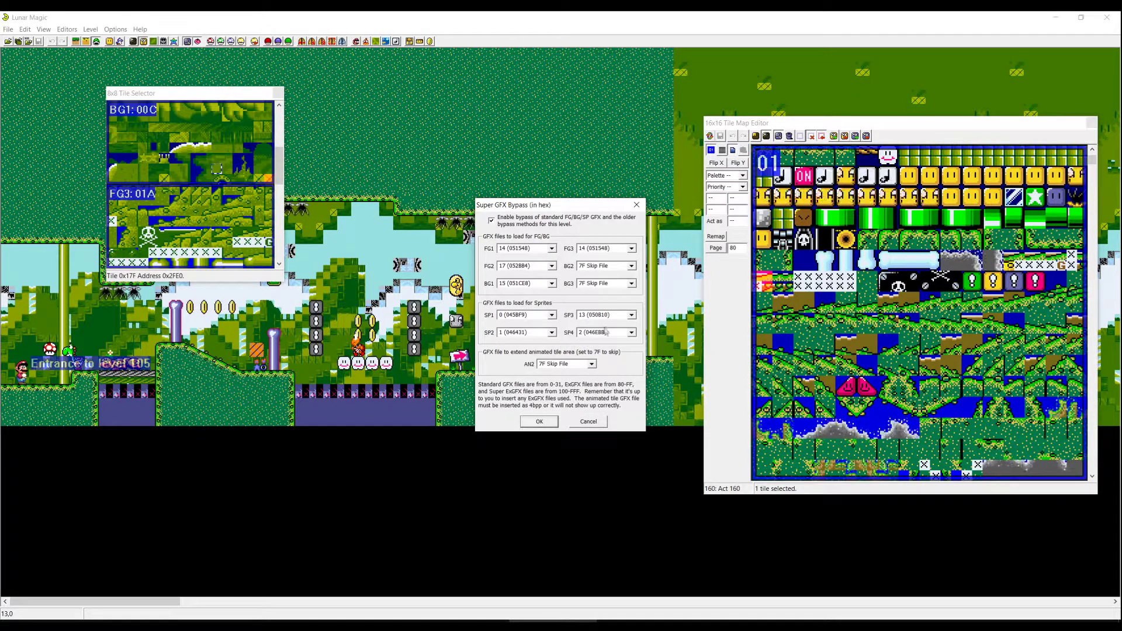
left_click(189, 96)
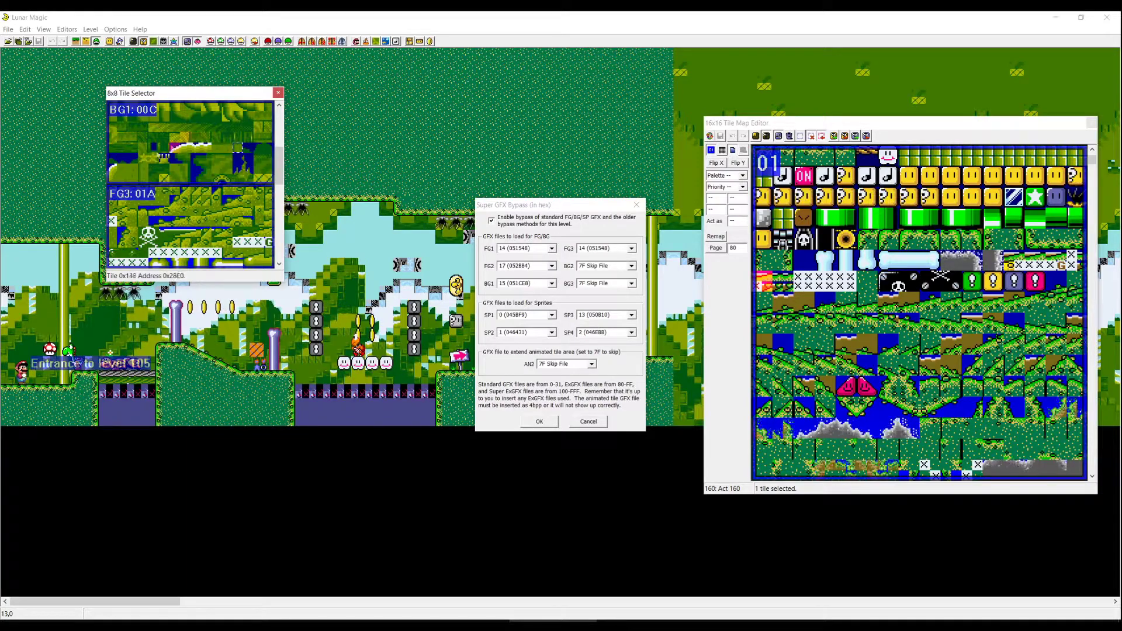
scroll(295, 189, "up", 5)
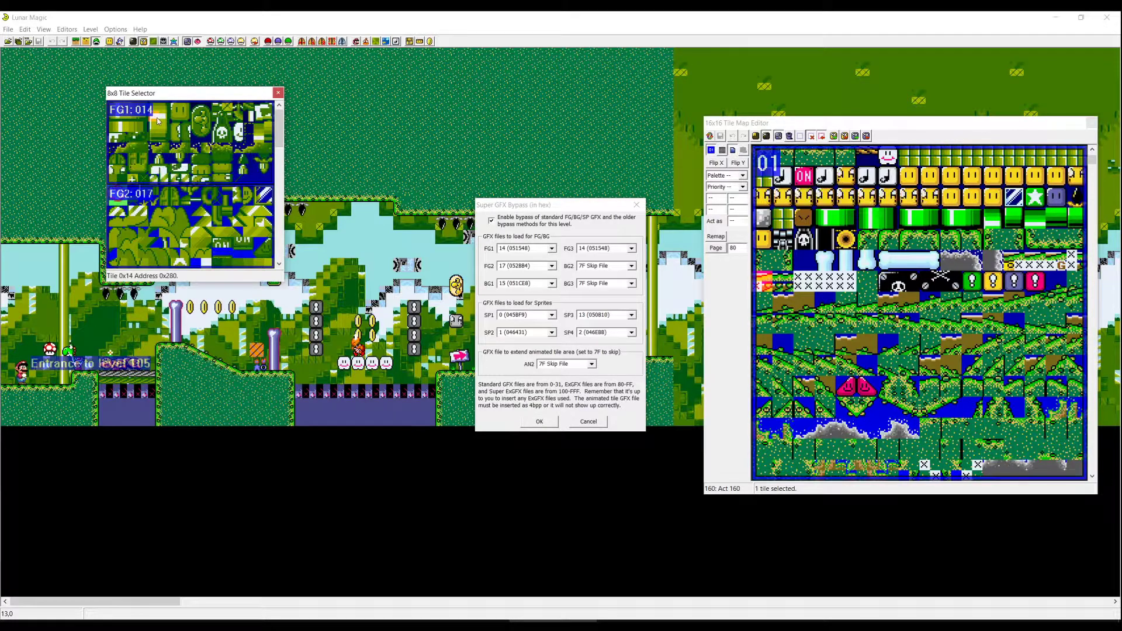
scroll(140, 122, "down", 5)
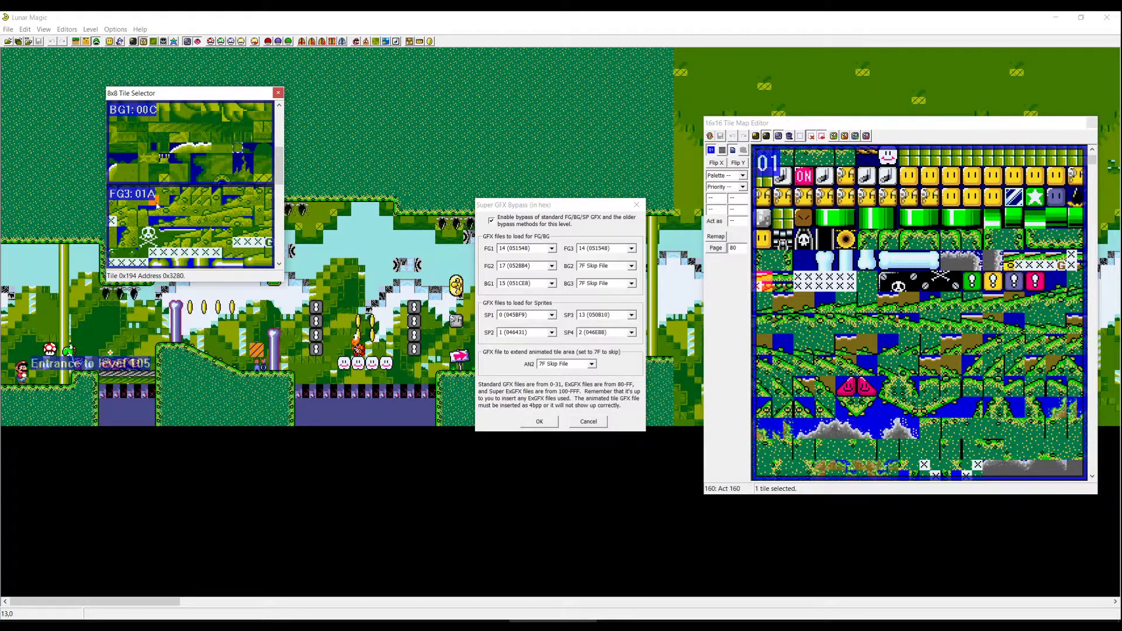
Set FG3 to file 18 (0534AD) and BG1 to file 19 (053DE4), and apply
left_click(632, 249)
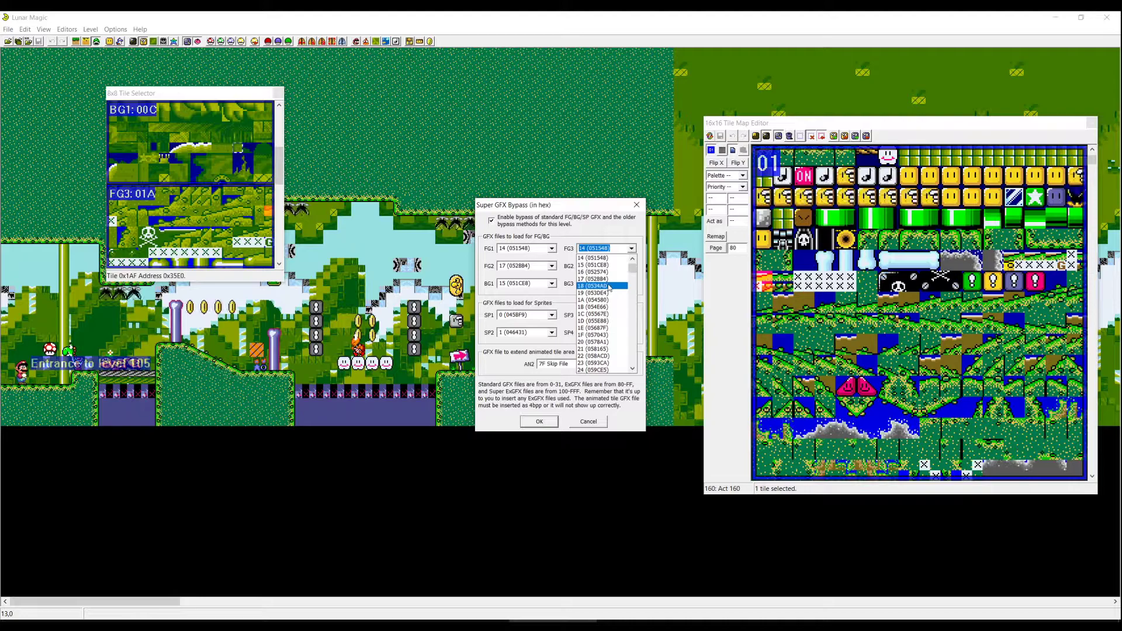
left_click(572, 293)
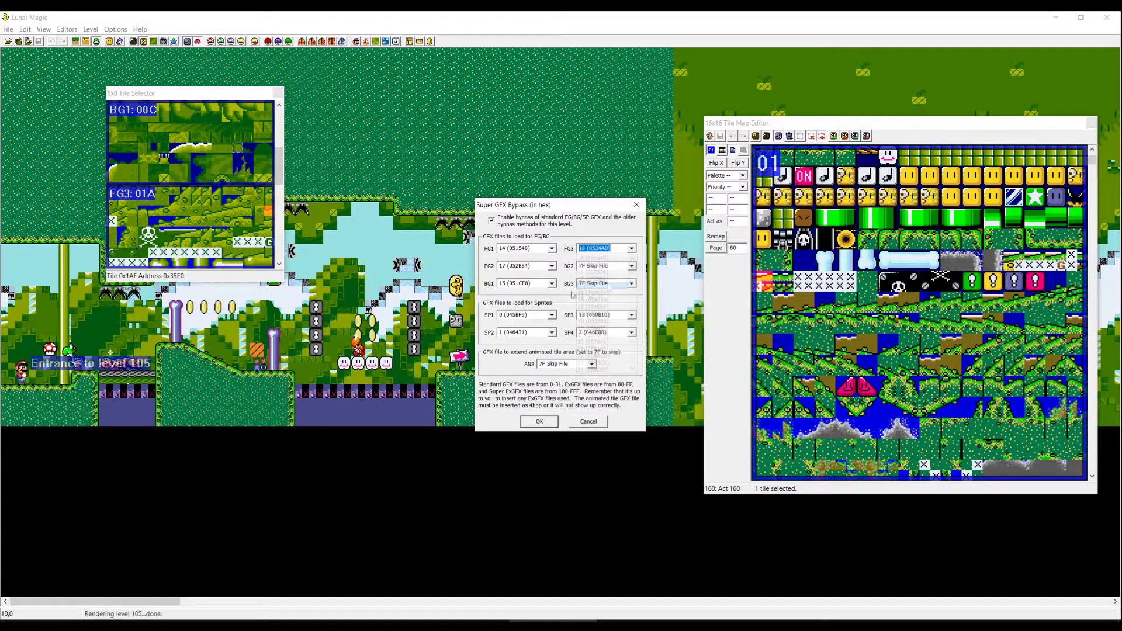
left_click(551, 284)
left_click(533, 325)
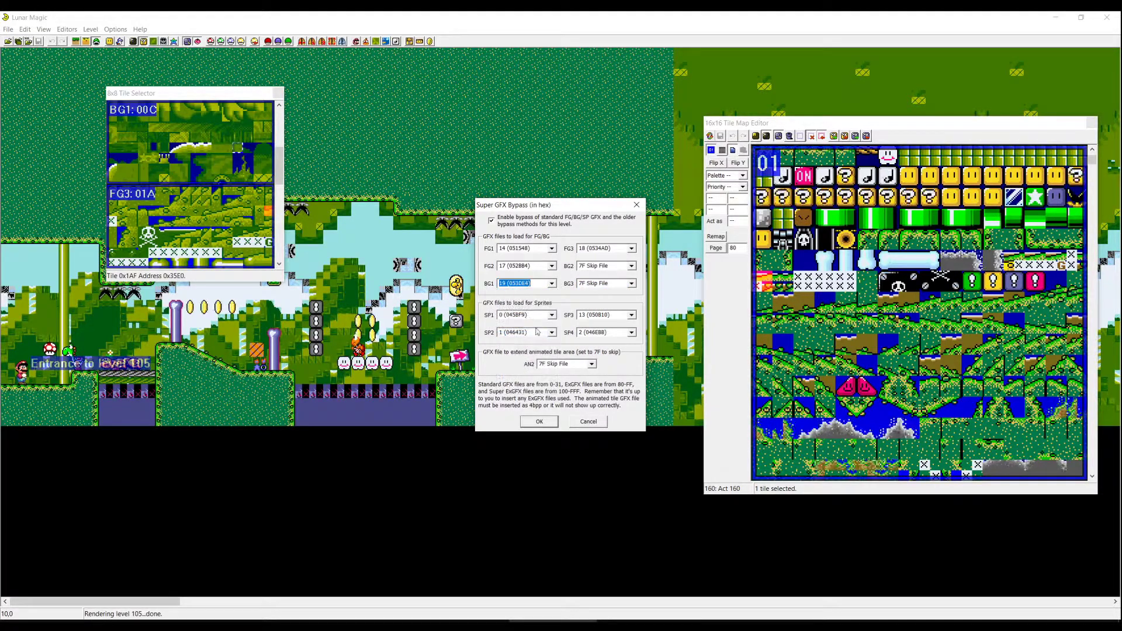
left_click(539, 422)
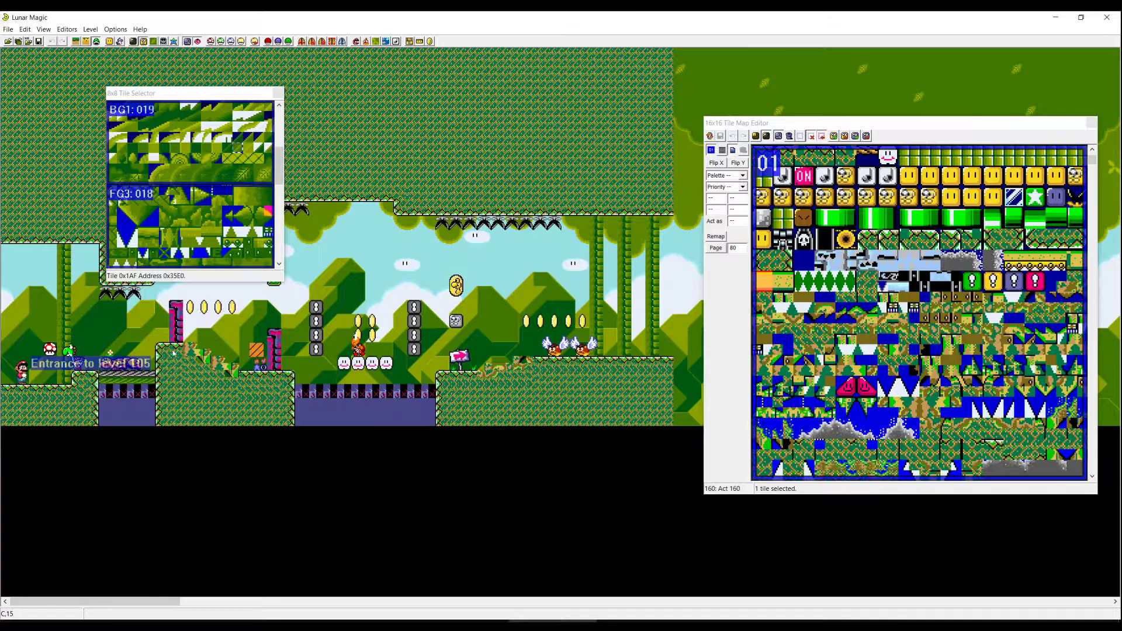
Move aside and close the tile map windows
left_click_drag(784, 123, 438, 393)
left_click_drag(996, 64, 848, 379)
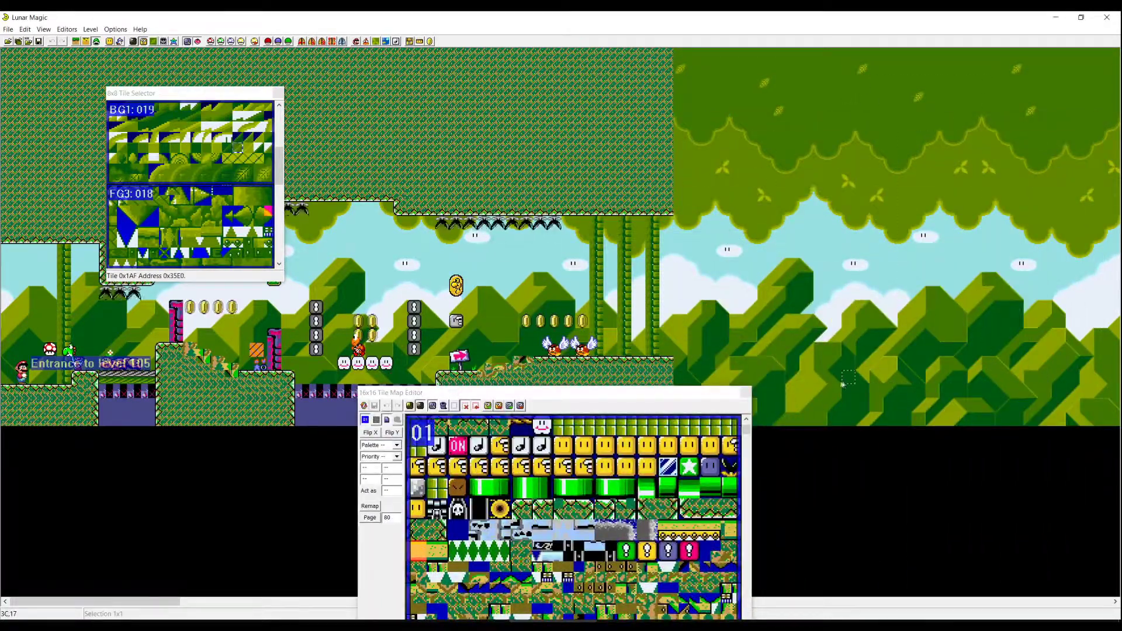
left_click(746, 393)
Delete the box-selected sprites from level 105 and save the level
left_click_drag(681, 463, 24, 171)
left_click(24, 172)
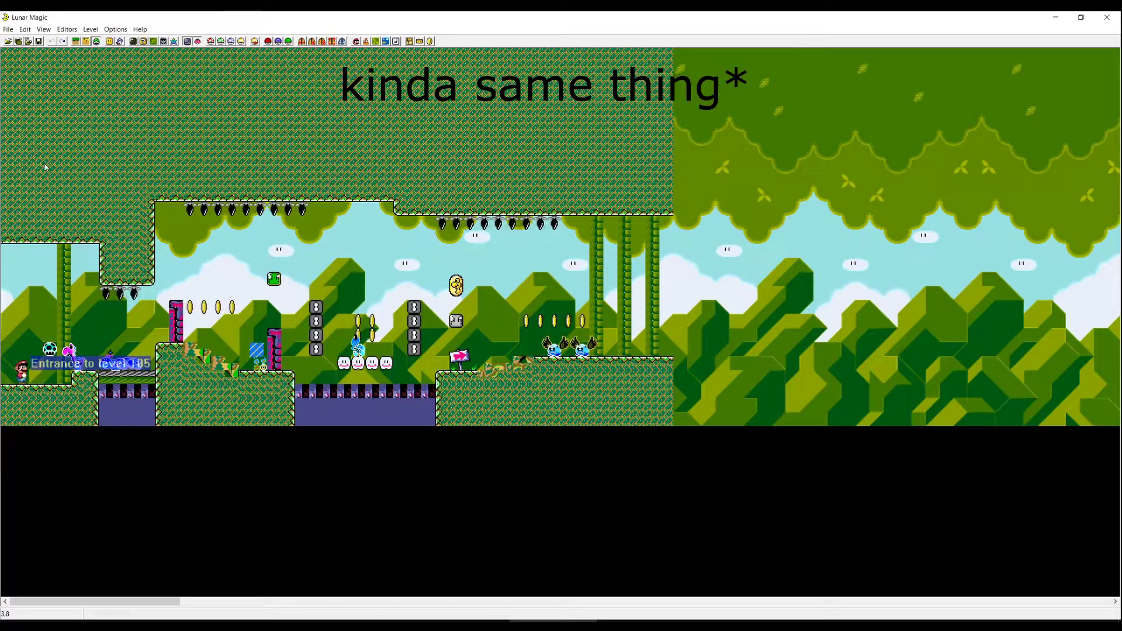
left_click(39, 41)
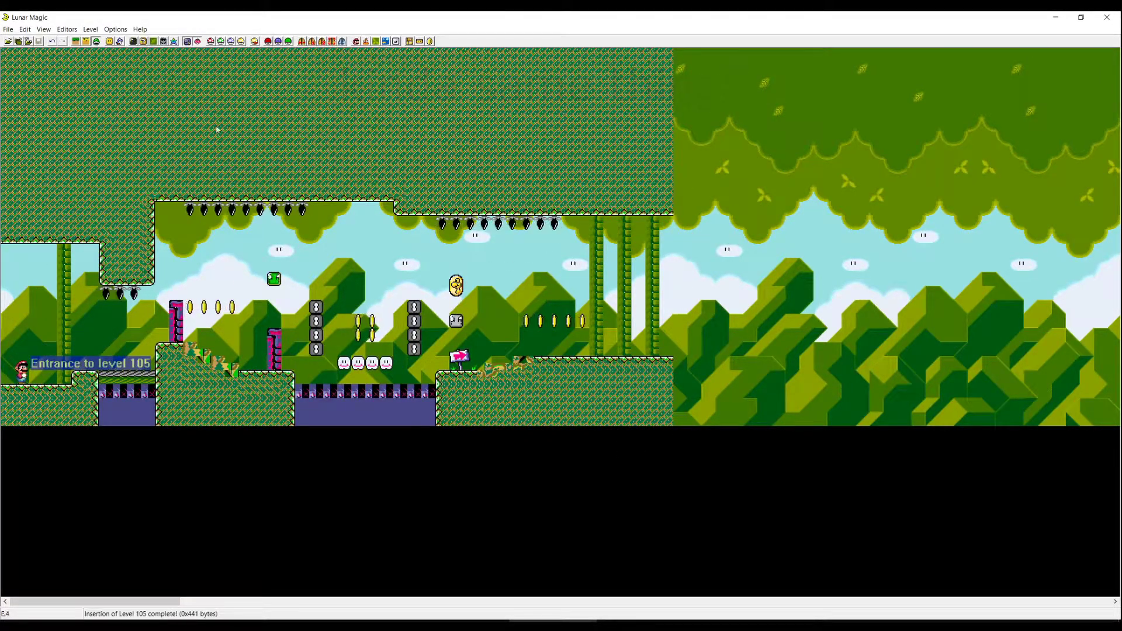
left_click(120, 42)
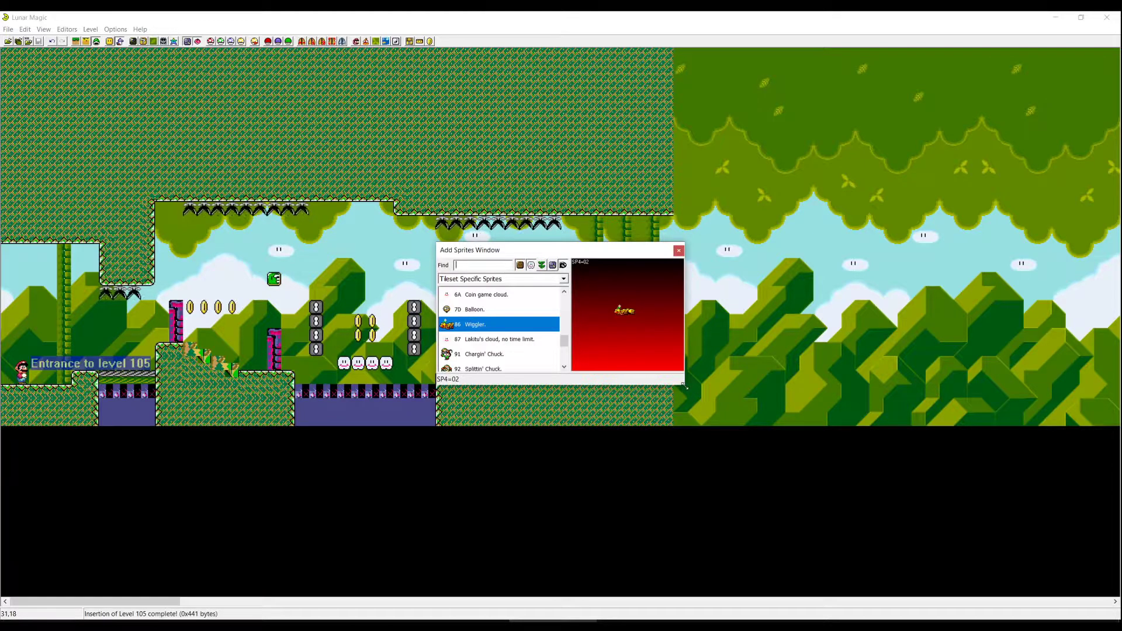
Enlarge and reposition the Add Sprites window, switch sprite listing, and zoom the preview to 200%
left_click_drag(684, 385, 911, 549)
left_click_drag(719, 250, 447, 76)
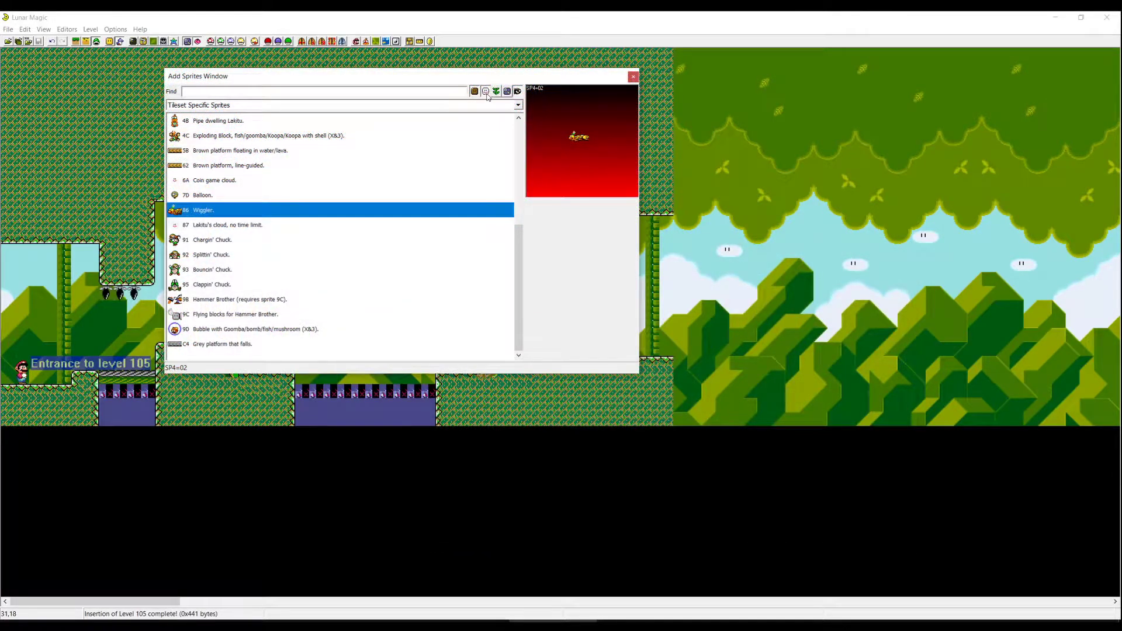
left_click(486, 92)
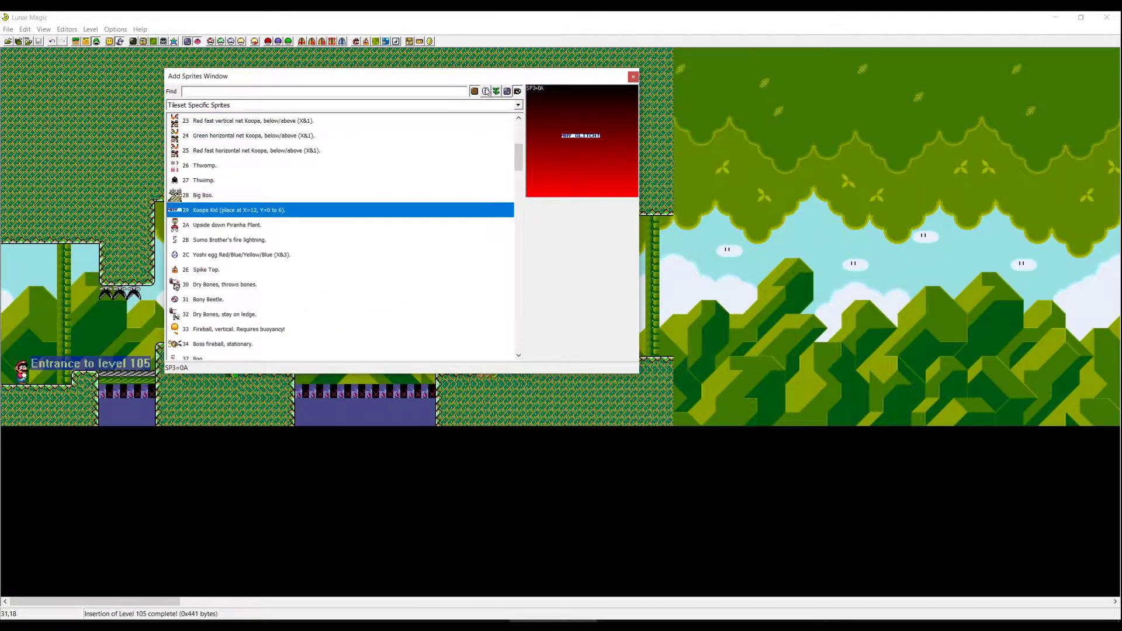
left_click_drag(518, 156, 519, 147)
right_click(527, 88)
left_click(539, 102)
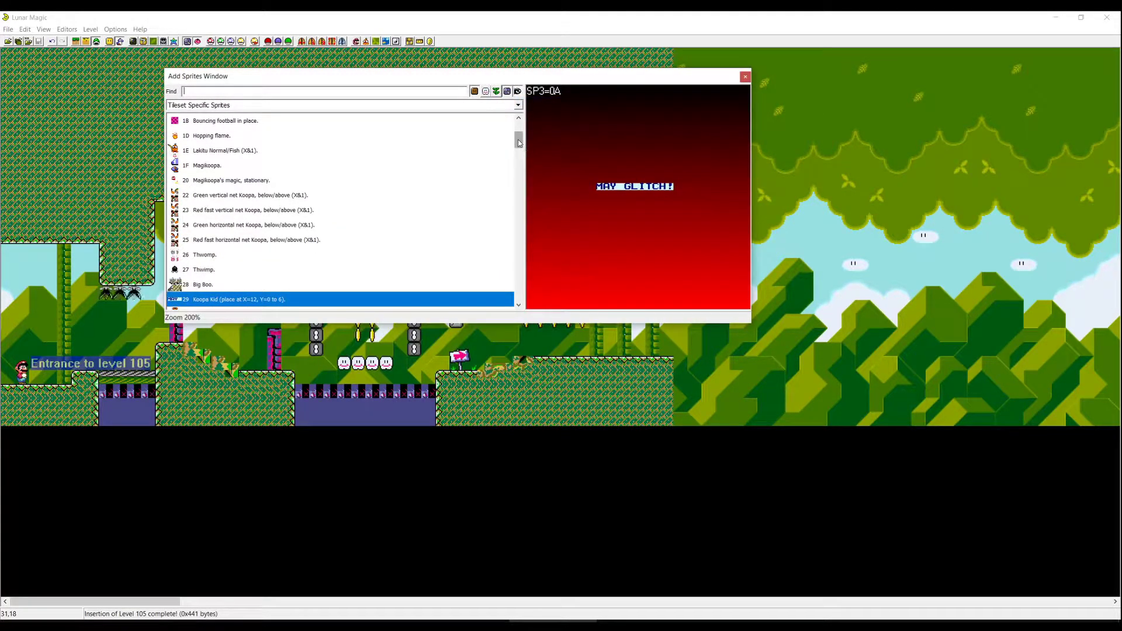
scroll(519, 149, "down", 2)
left_click_drag(518, 150, 522, 166)
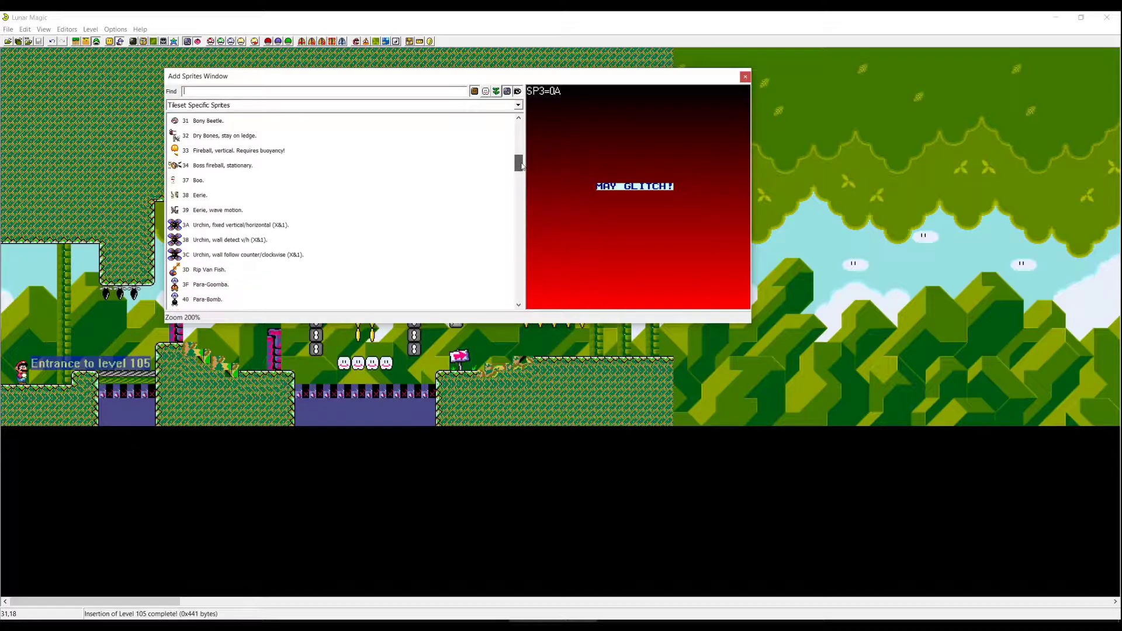
Preview Boo, Eerie, wave-motion Eerie, horizontal Checkerboard platform and Ninji, then bring up Super GFX Bypass
left_click(326, 178)
left_click(229, 197)
left_click(293, 212)
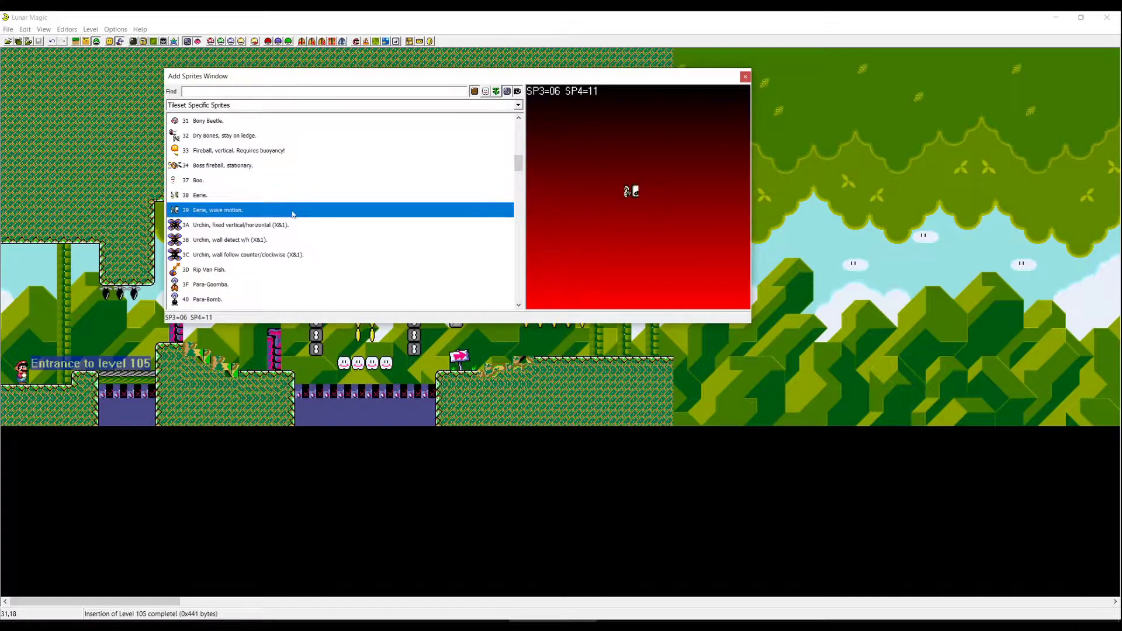
left_click_drag(522, 163, 519, 187)
left_click(295, 284)
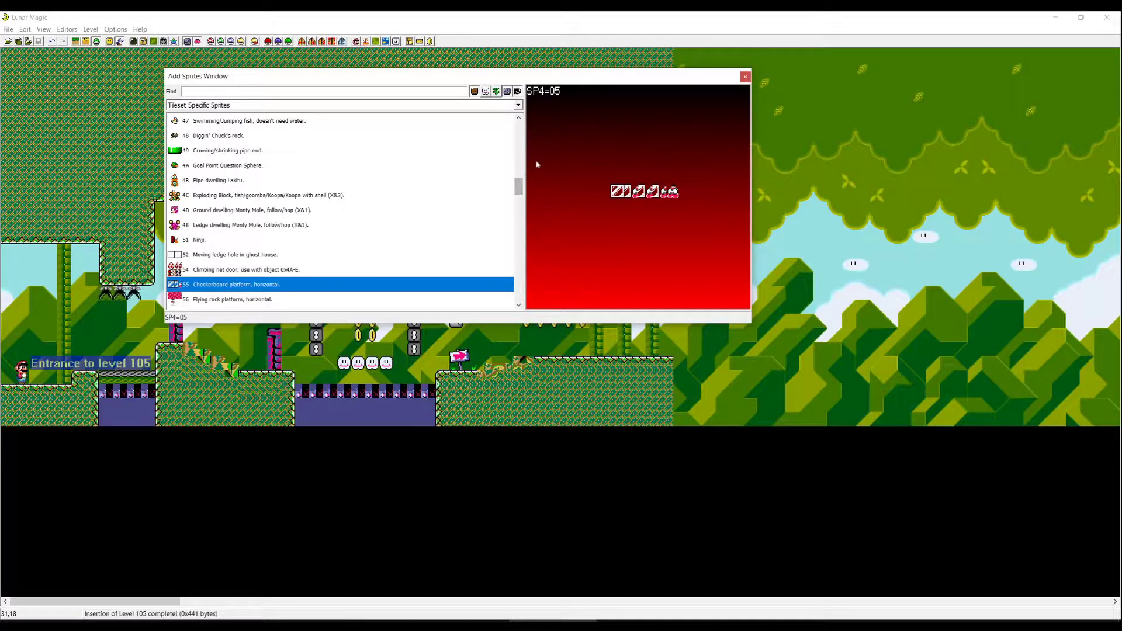
left_click(209, 240)
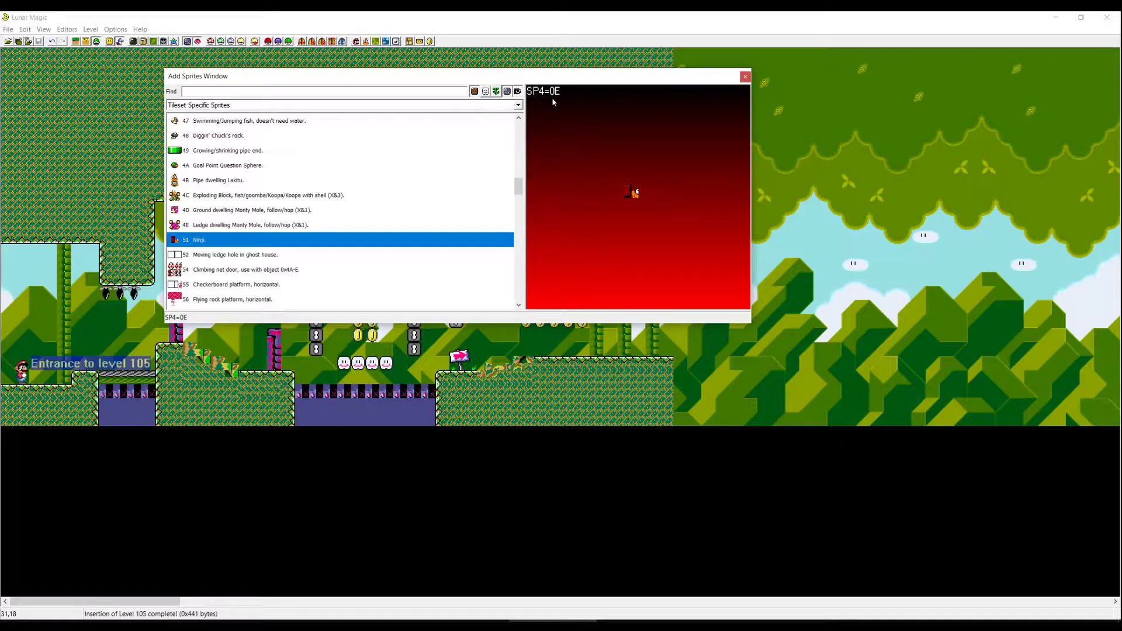
left_click(268, 42)
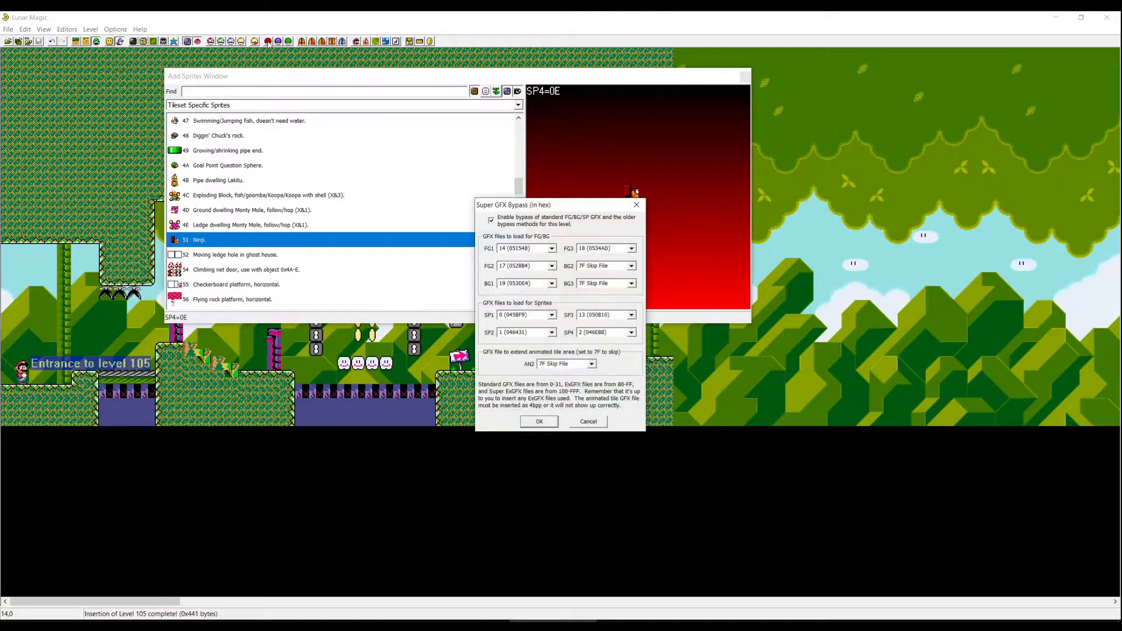
Load sprite graphics file E (04DFCB) into slot SP4 and confirm
left_click(632, 334)
scroll(607, 337, "down", 4)
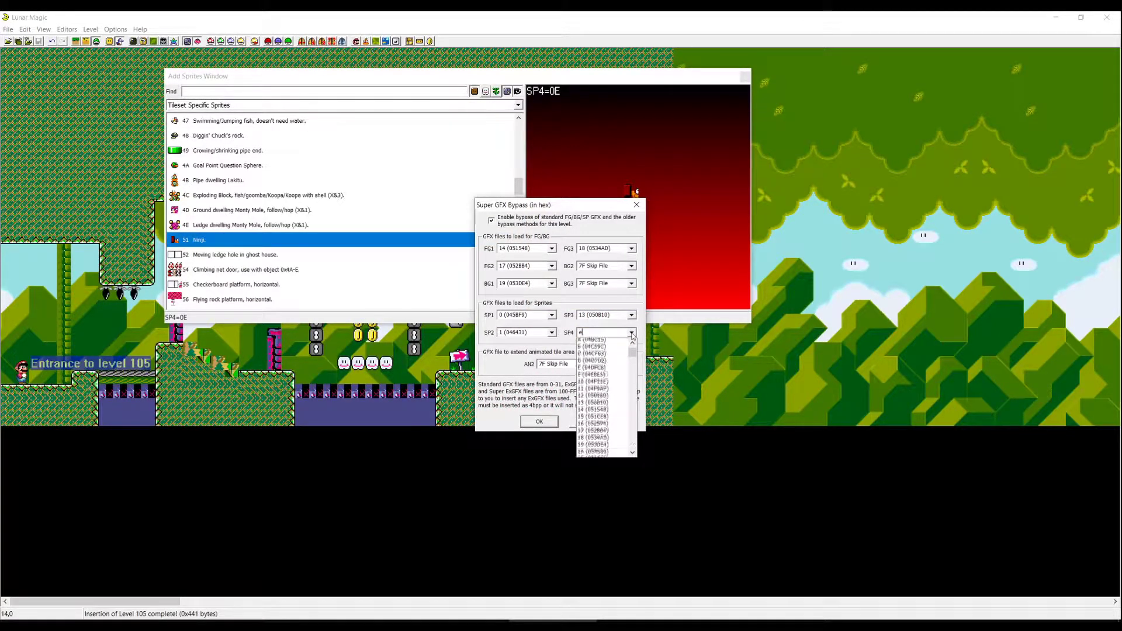
left_click(599, 343)
left_click(539, 421)
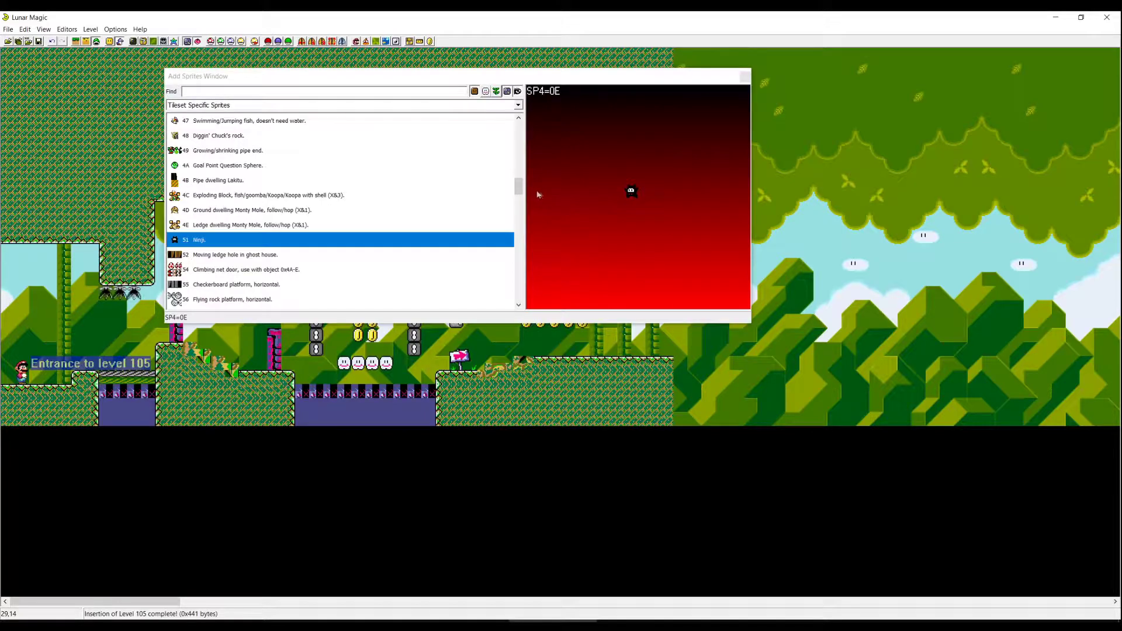
Place a Ninji and a Puntin' Chuck in the level, lowering the Chuck one tile
scroll(495, 118, "down", 1)
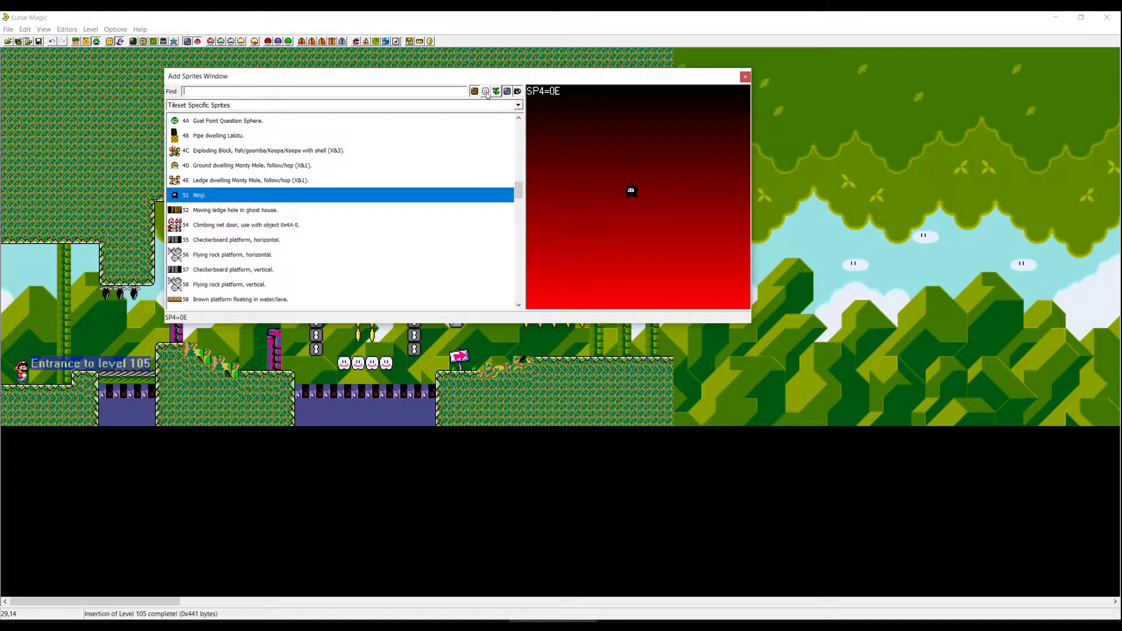
left_click(486, 91)
scroll(532, 199, "down", 1)
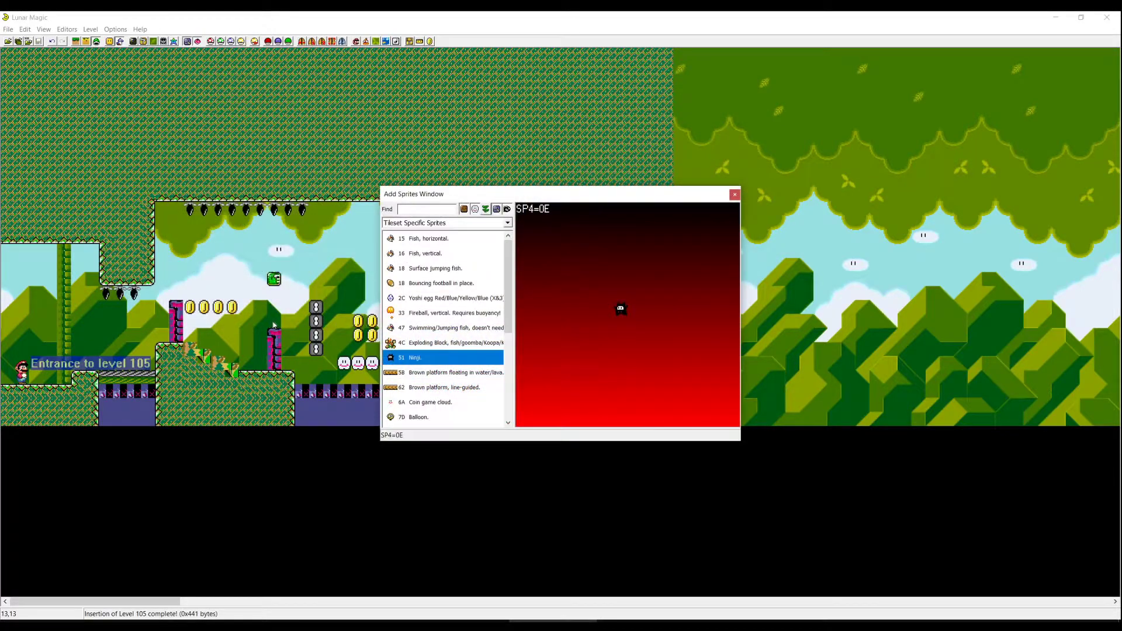
right_click(259, 360)
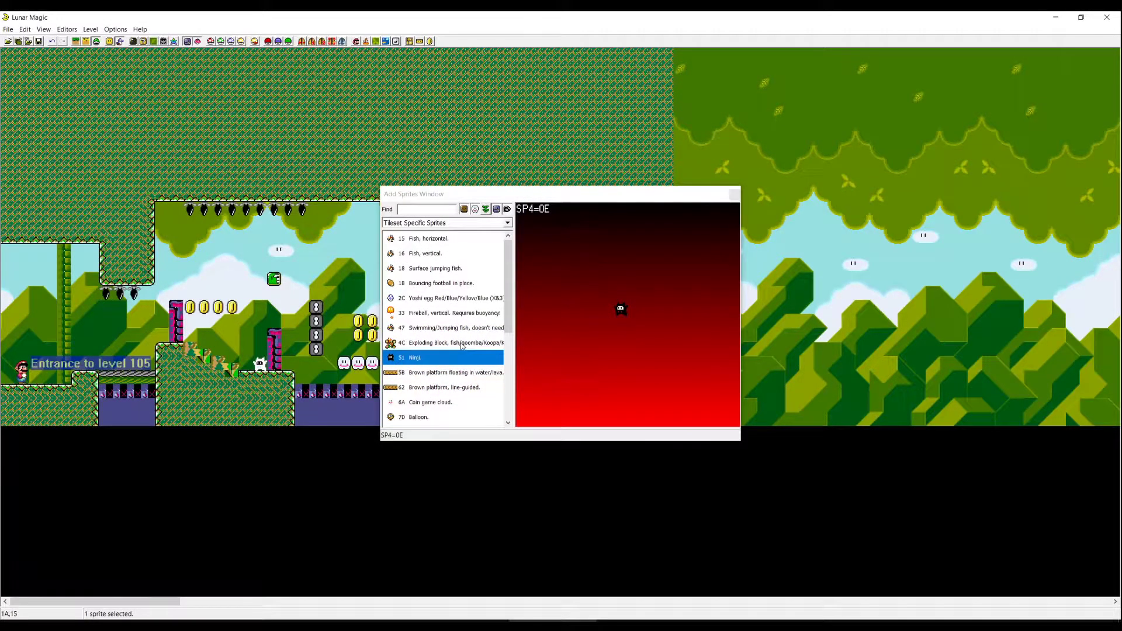
left_click(420, 284)
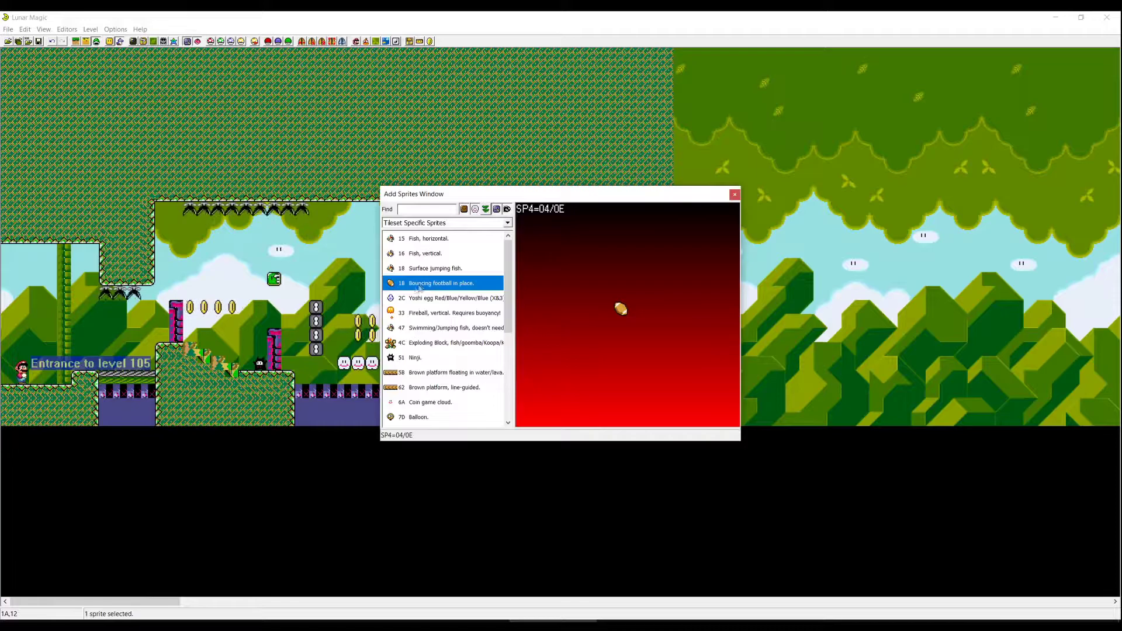
scroll(461, 330, "down", 3)
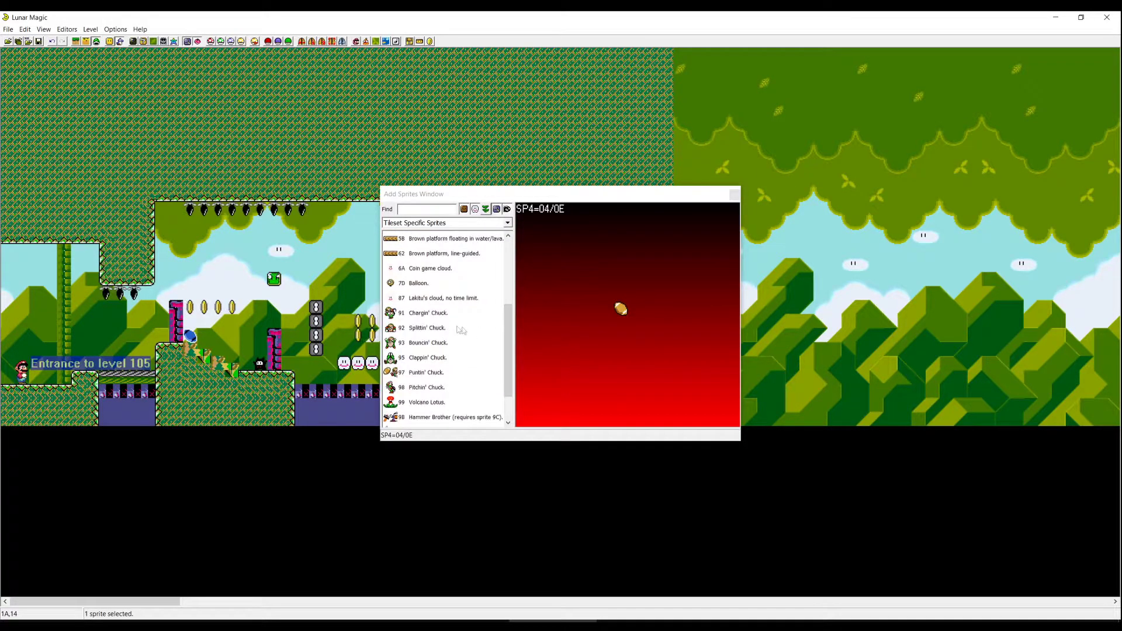
left_click(423, 375)
left_click_drag(592, 192, 969, 191)
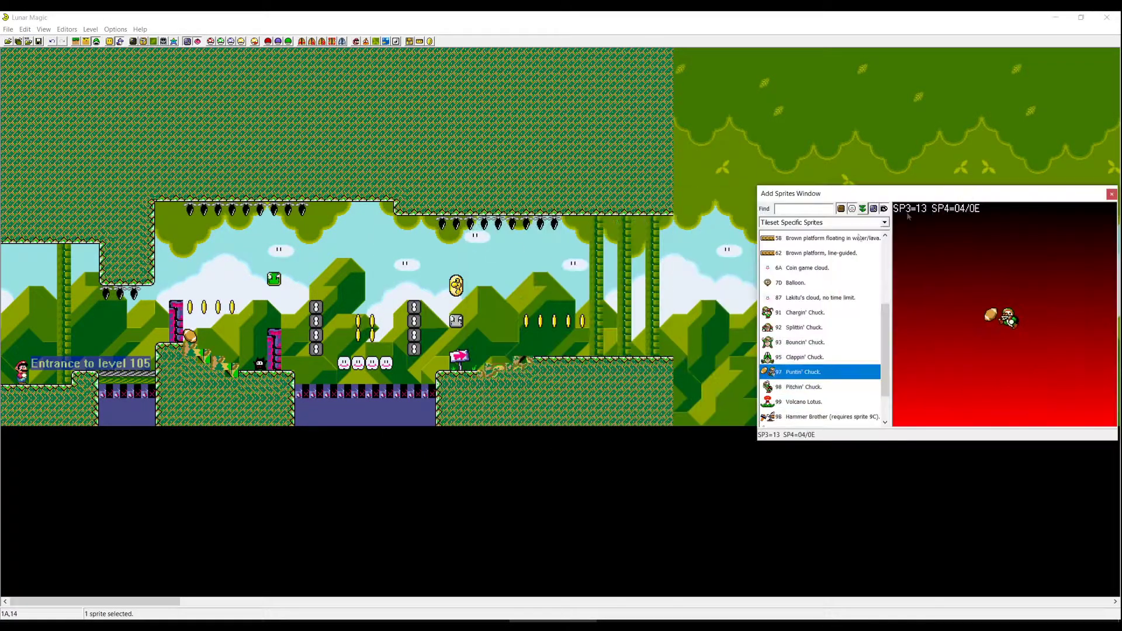
left_click(622, 332)
left_click_drag(623, 335, 624, 349)
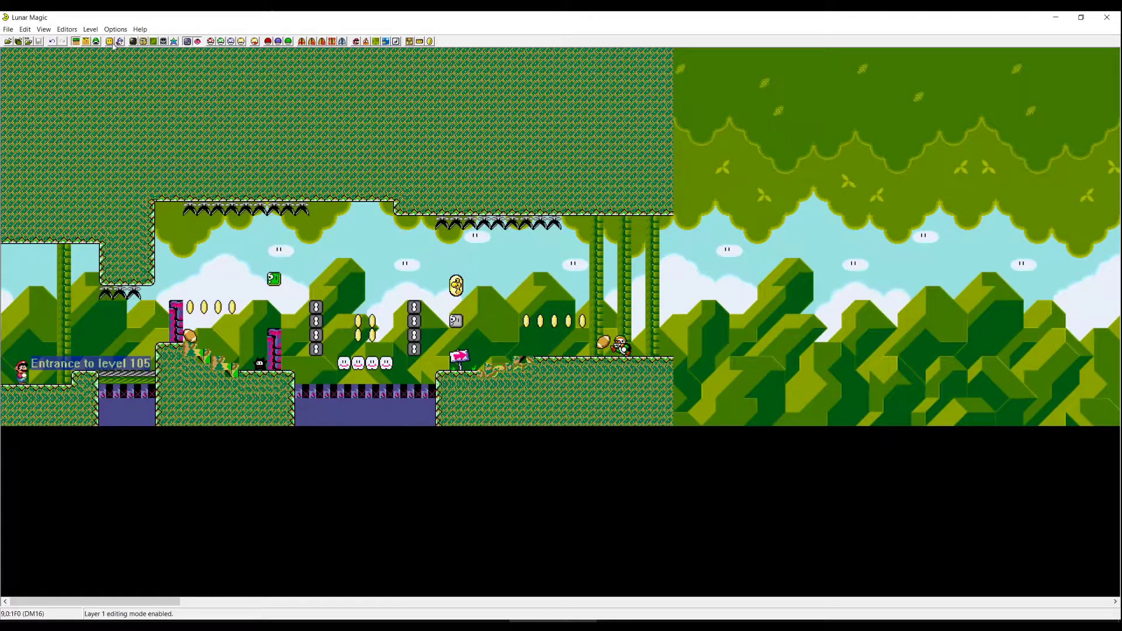
Bring up Add Objects set to Direct Map16 Access, positioned beside the level
left_click(111, 43)
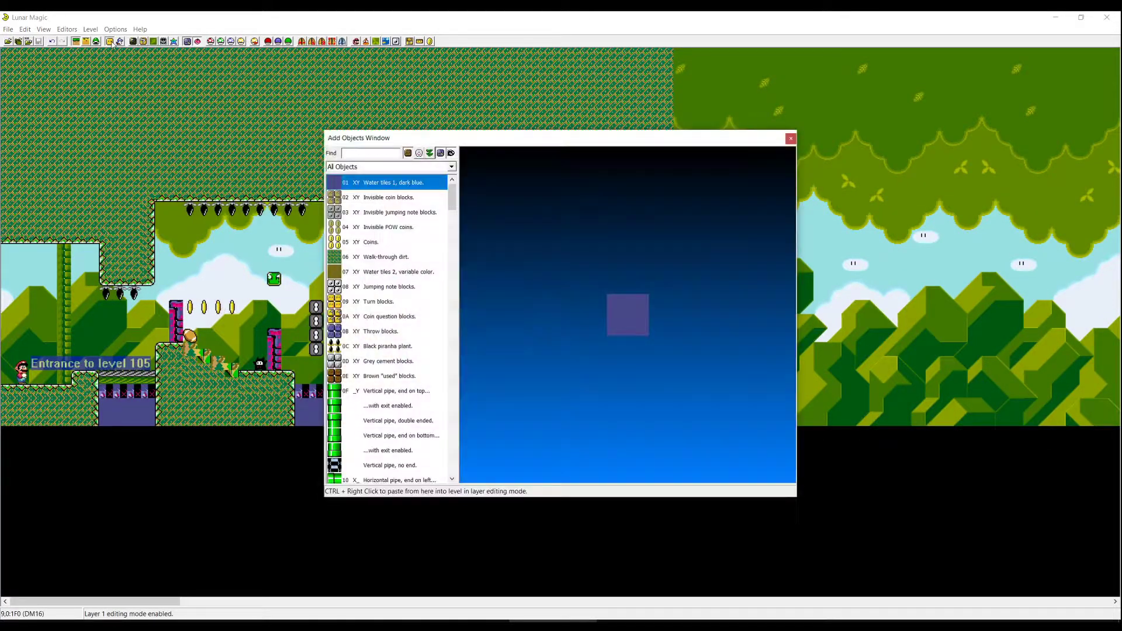
left_click_drag(483, 137, 814, 110)
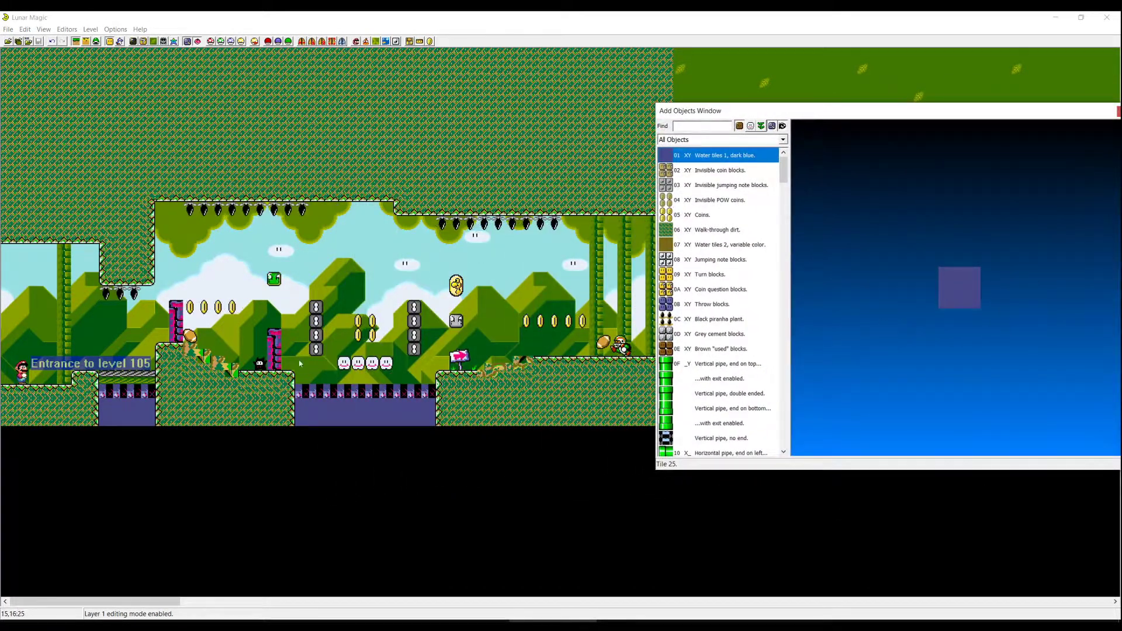
left_click(718, 140)
left_click(719, 174)
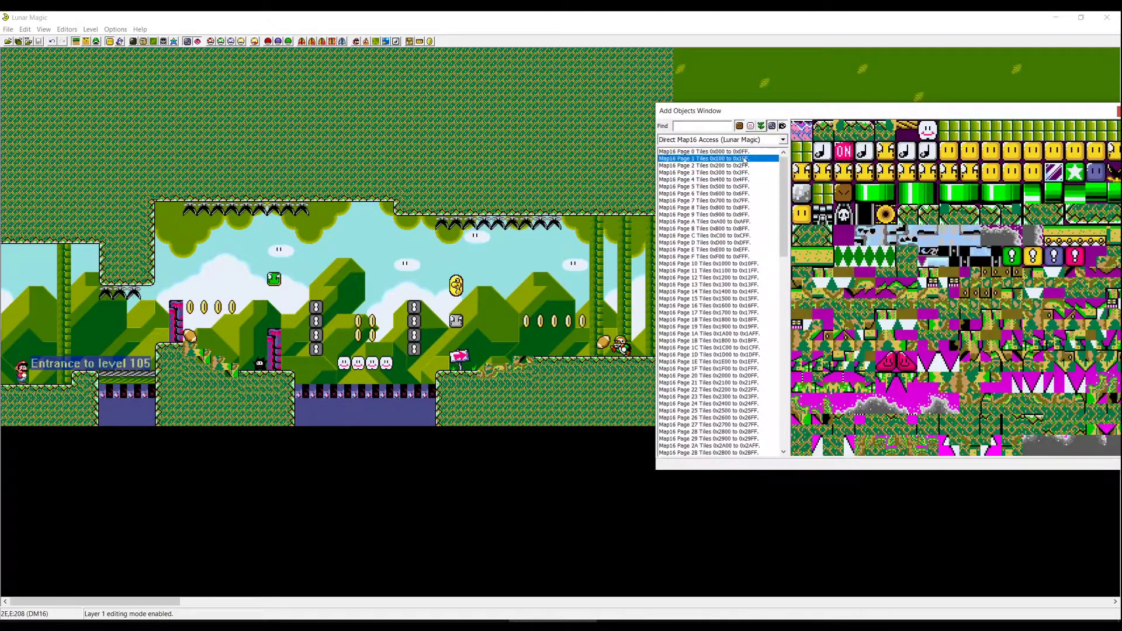
left_click_drag(859, 116, 735, 102)
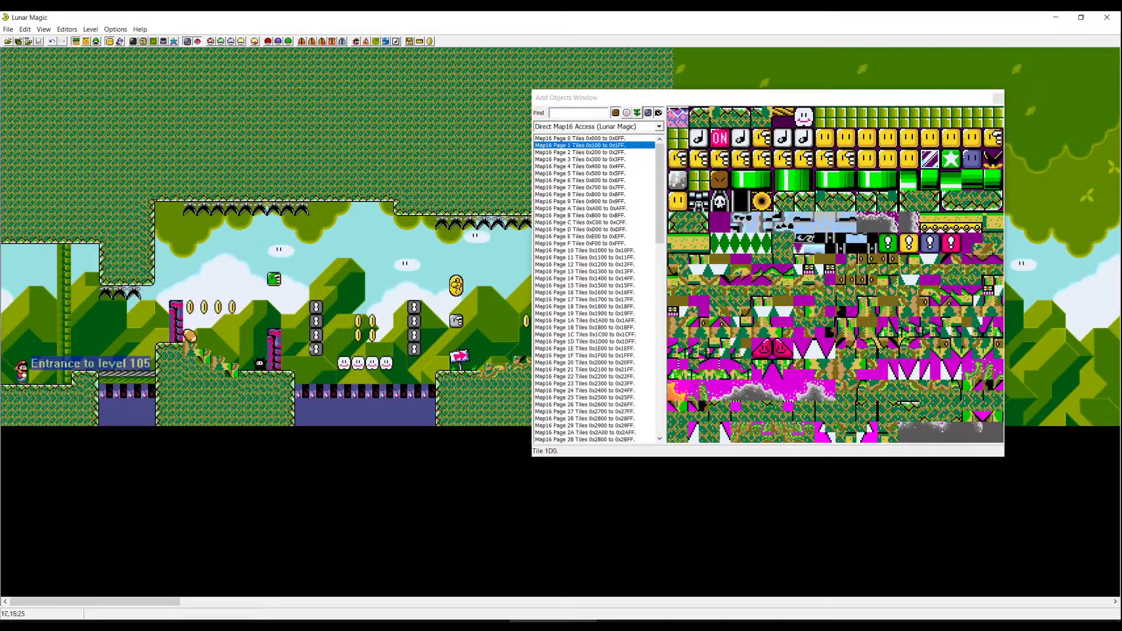
Delete the slopes, stretch the ground ledge left, and add corner tiles 14C and 145
left_click(205, 364)
key("Delete")
left_click_drag(241, 378, 202, 378)
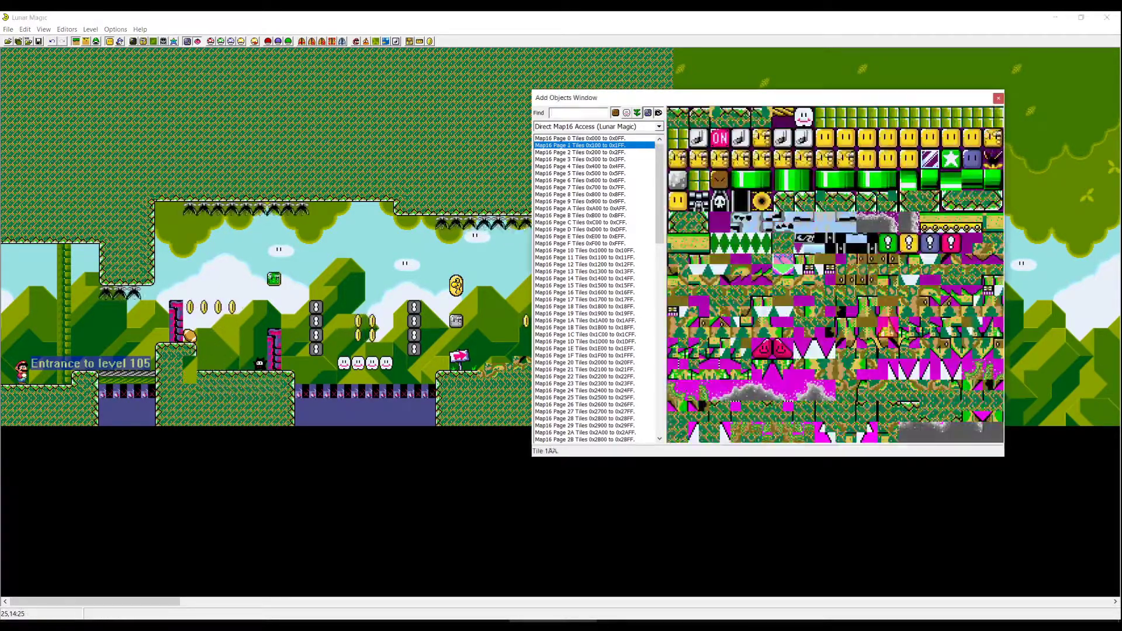
left_click(929, 202)
right_click(190, 364)
mouse_move(690, 97)
left_mouse_down()
mouse_move(829, 142)
mouse_move(731, 118)
left_mouse_up()
left_click(923, 245)
right_click(526, 364)
left_click(503, 367)
key("Delete")
Remove both pits' hazard fills and stretch a copied rope bridge across the right pit
left_click(365, 404)
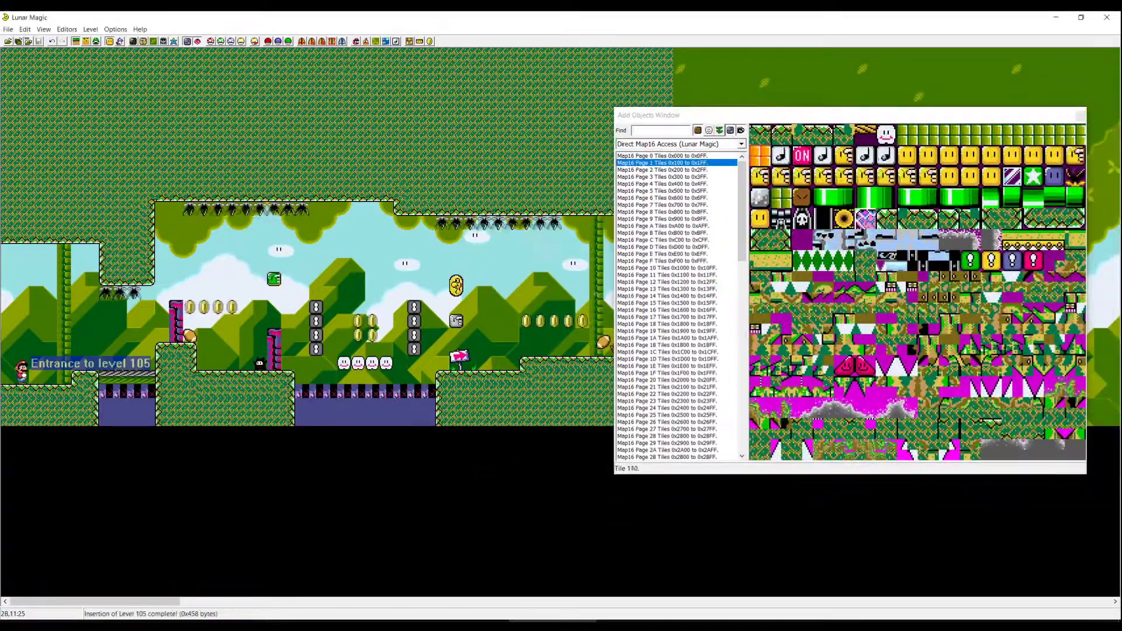
key("Delete")
left_click(127, 405)
key("Delete")
left_click(127, 376)
right_click(302, 390)
left_click_drag(345, 394, 435, 394)
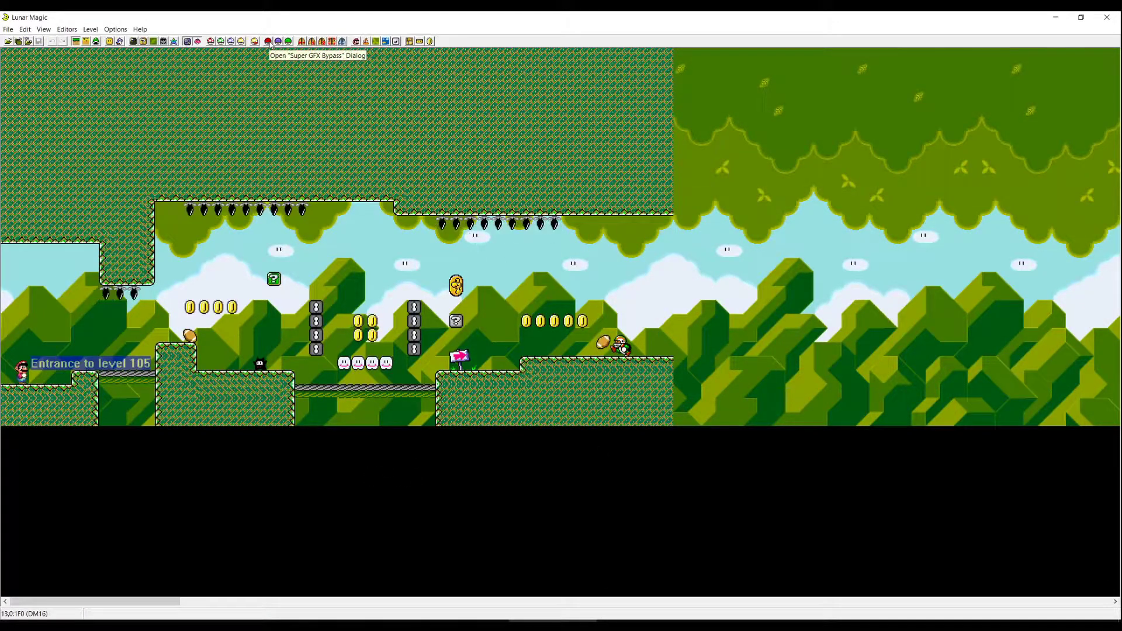
Load graphics file 15 into BG2 via Super GFX Bypass, then pick an empty 16x16 tile
left_click(269, 41)
left_click(268, 41)
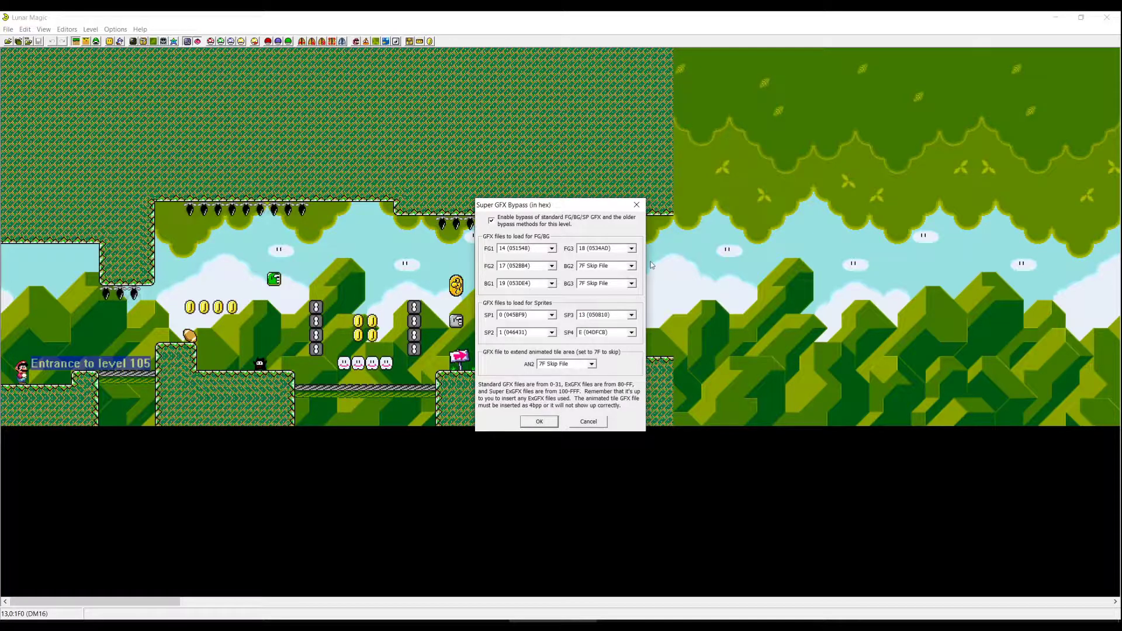
left_click(633, 267)
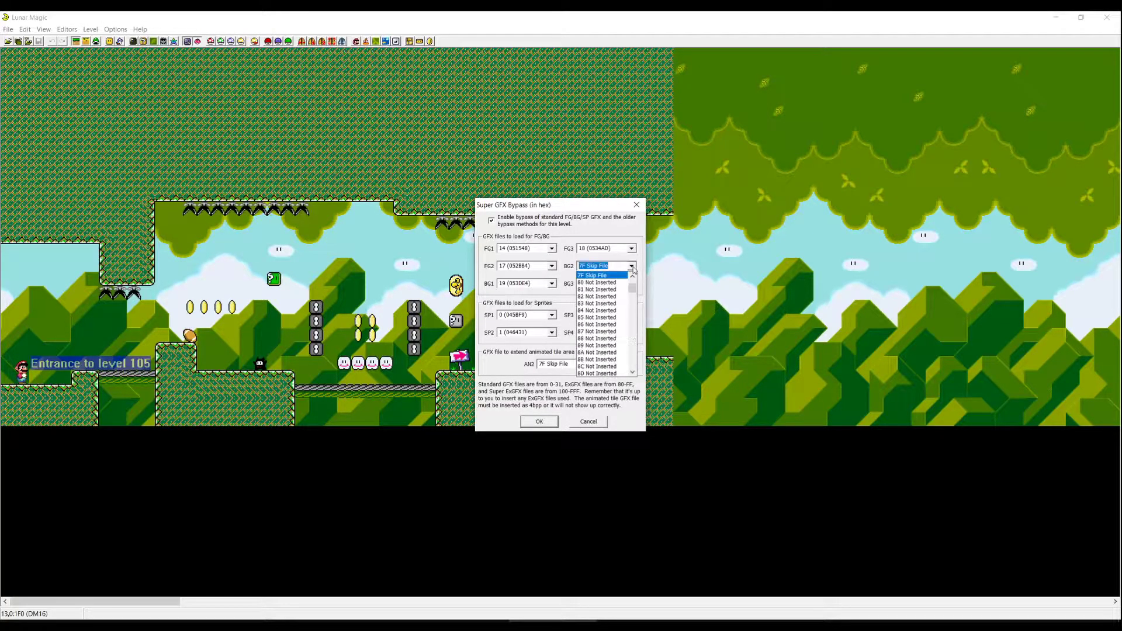
type("15 (051CE8")
left_click(617, 277)
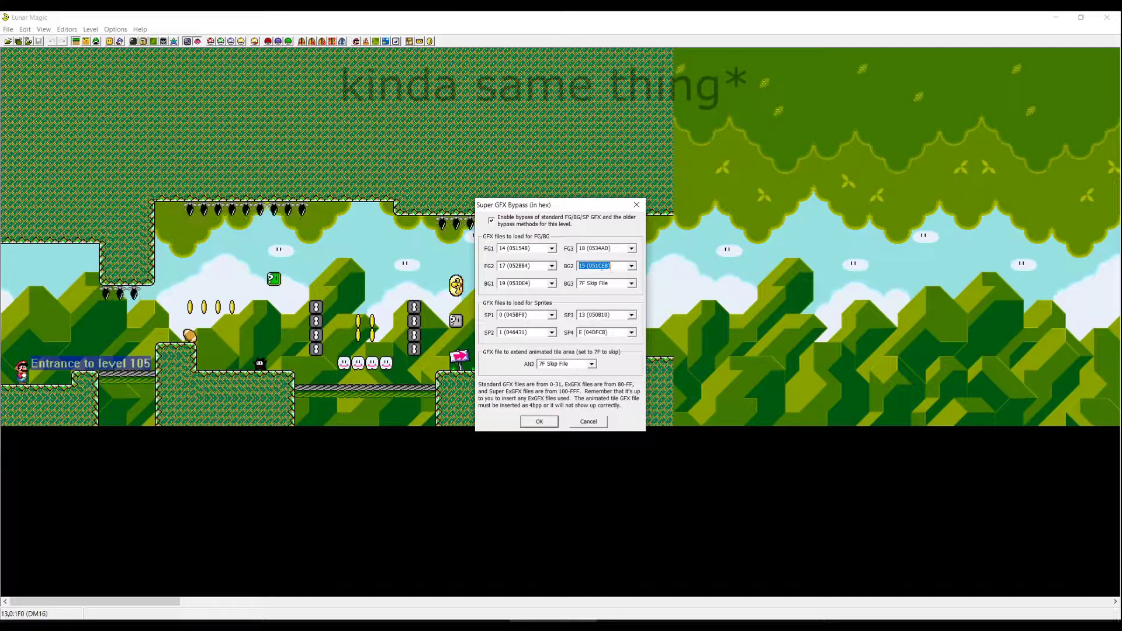
left_click(539, 421)
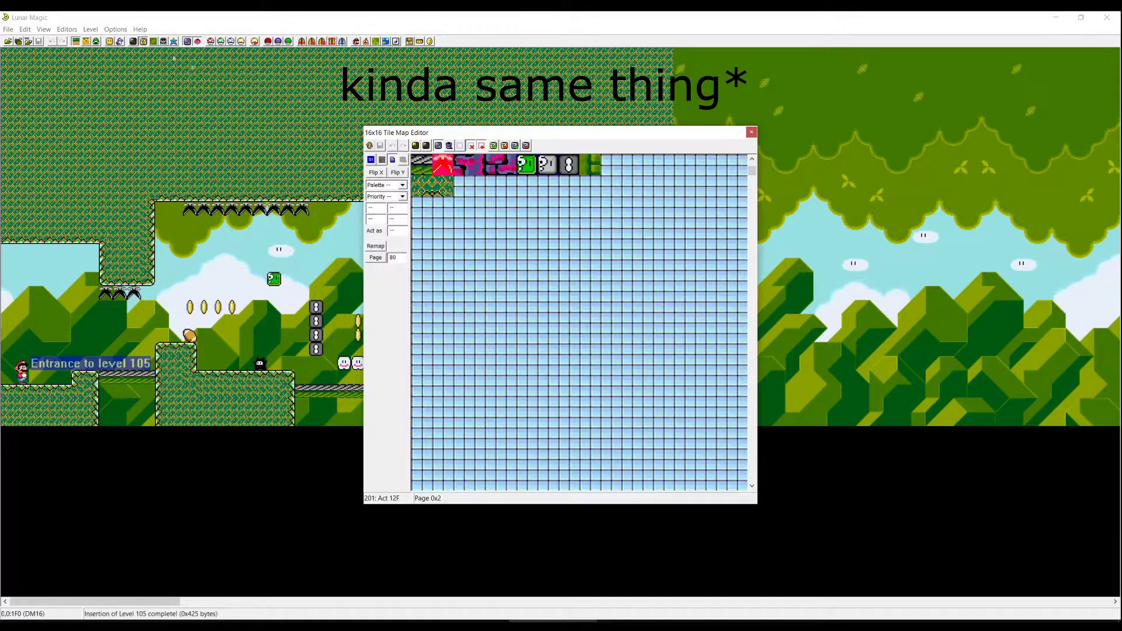
left_click(485, 207)
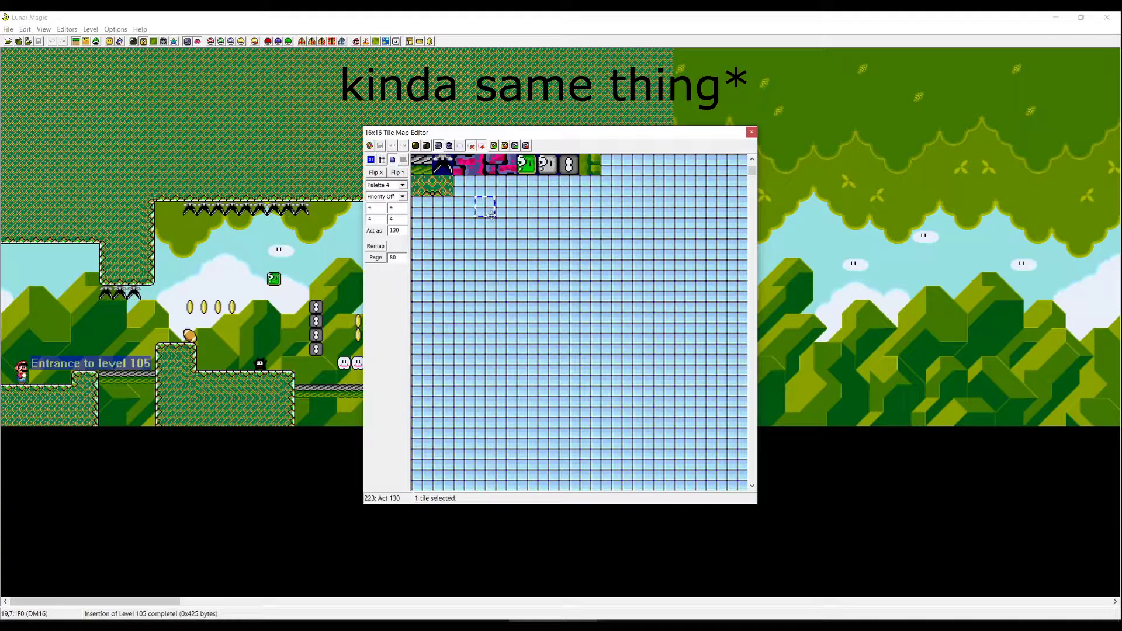
Copy a 128-tile block of the new 8x8 graphics into the empty custom tiles
left_click(428, 146)
scroll(225, 204, "up", 1)
scroll(223, 200, "down", 1)
key("F2")
key("F2")
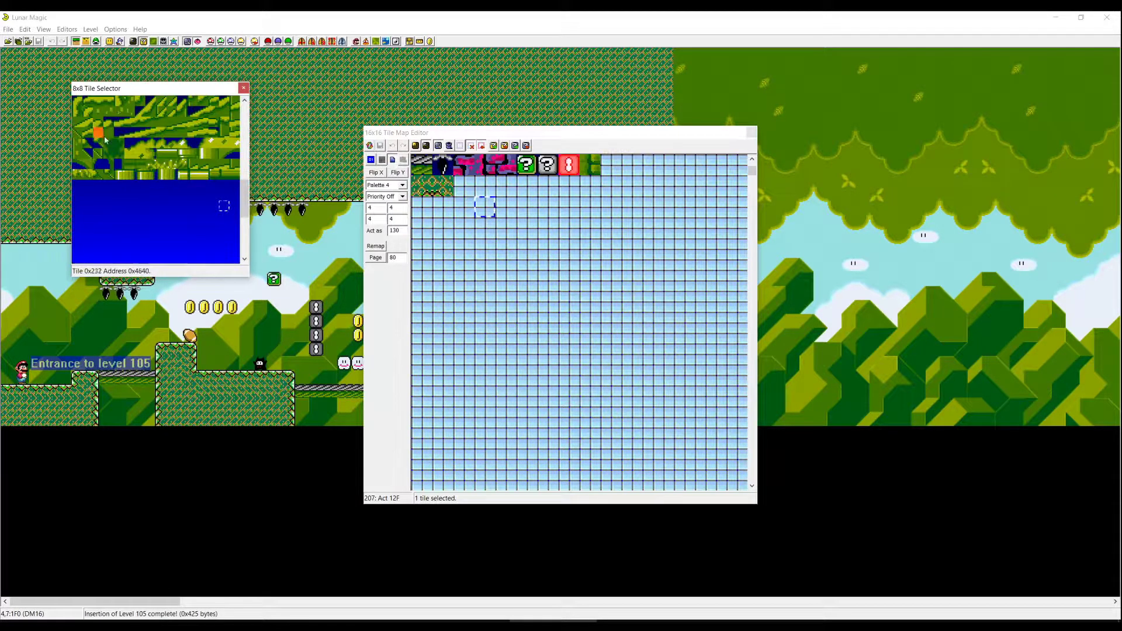
scroll(194, 198, "up", 1)
scroll(196, 204, "down", 1)
left_click_drag(233, 173, 76, 99)
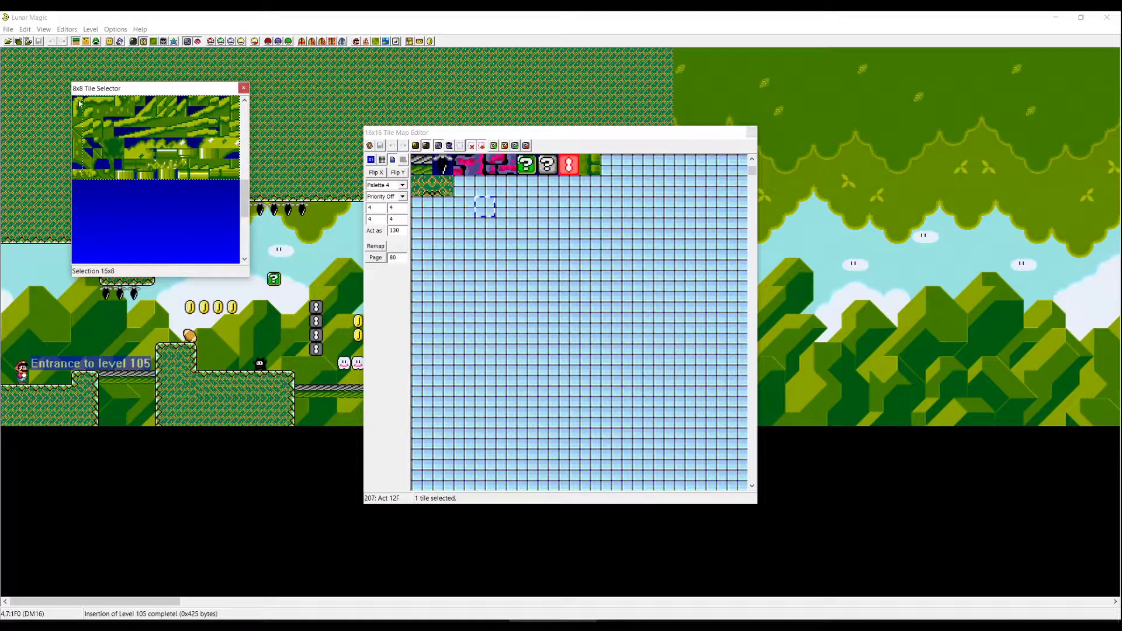
left_click(418, 148)
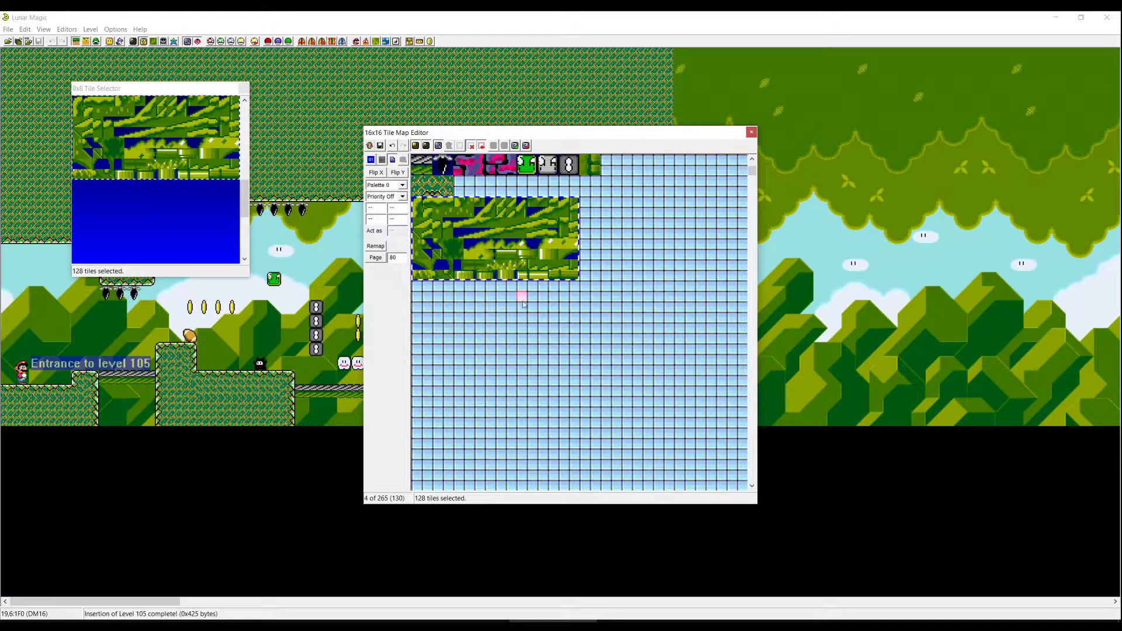
left_click(418, 212)
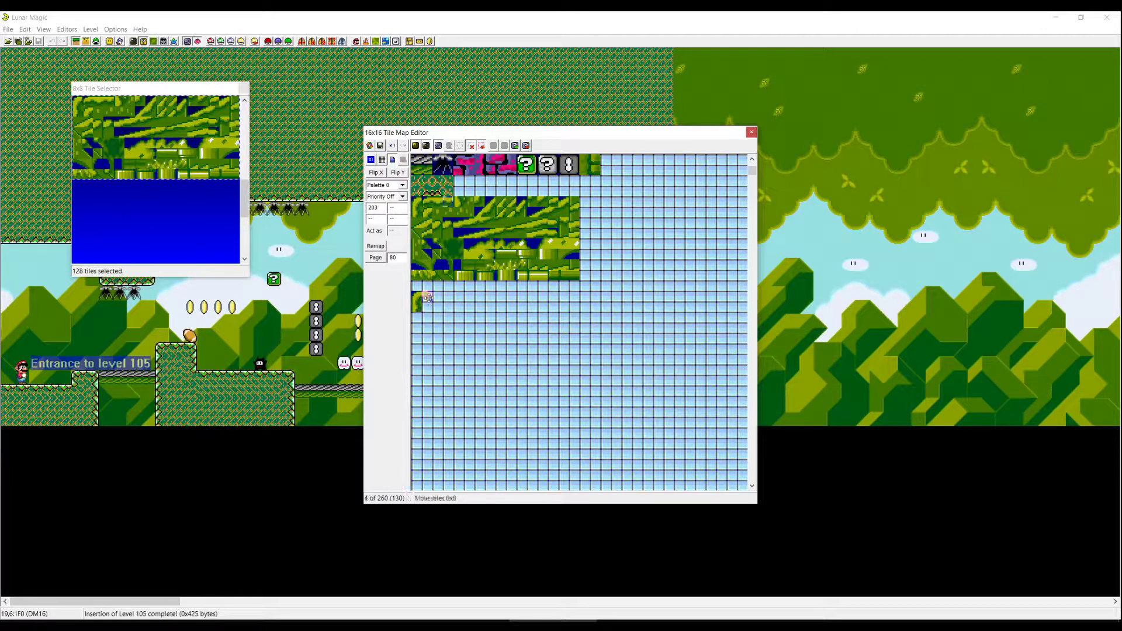
right_click(428, 307)
Recolour two 16x16 tiles with palette 2, then delete them and the green tile block
key("F8")
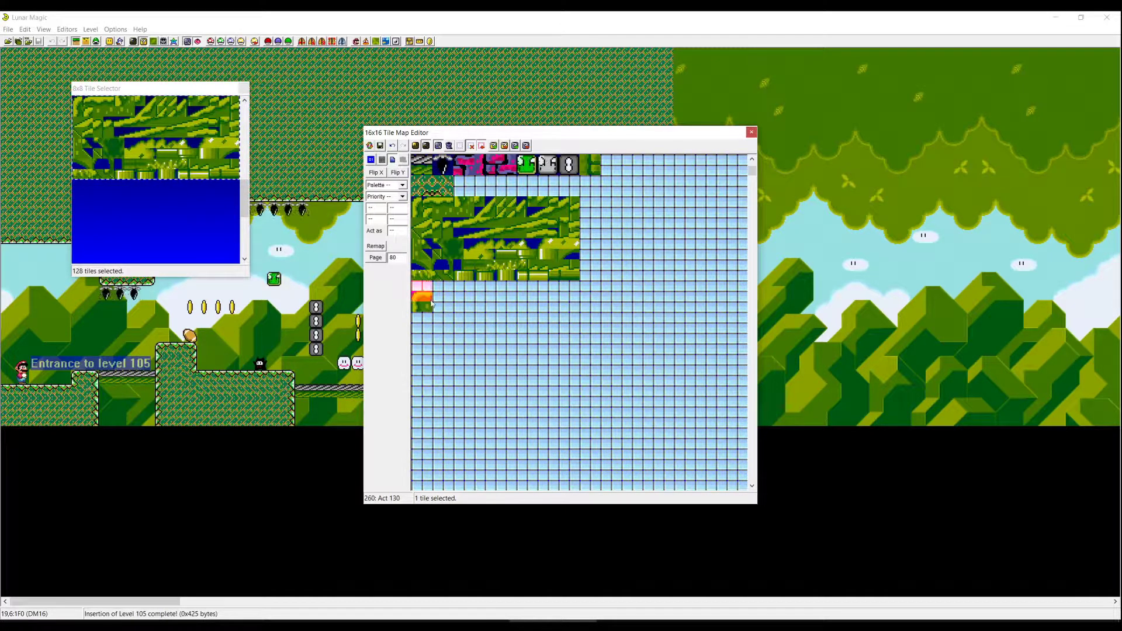
left_click_drag(431, 299, 429, 309)
left_click(403, 186)
left_click(383, 209)
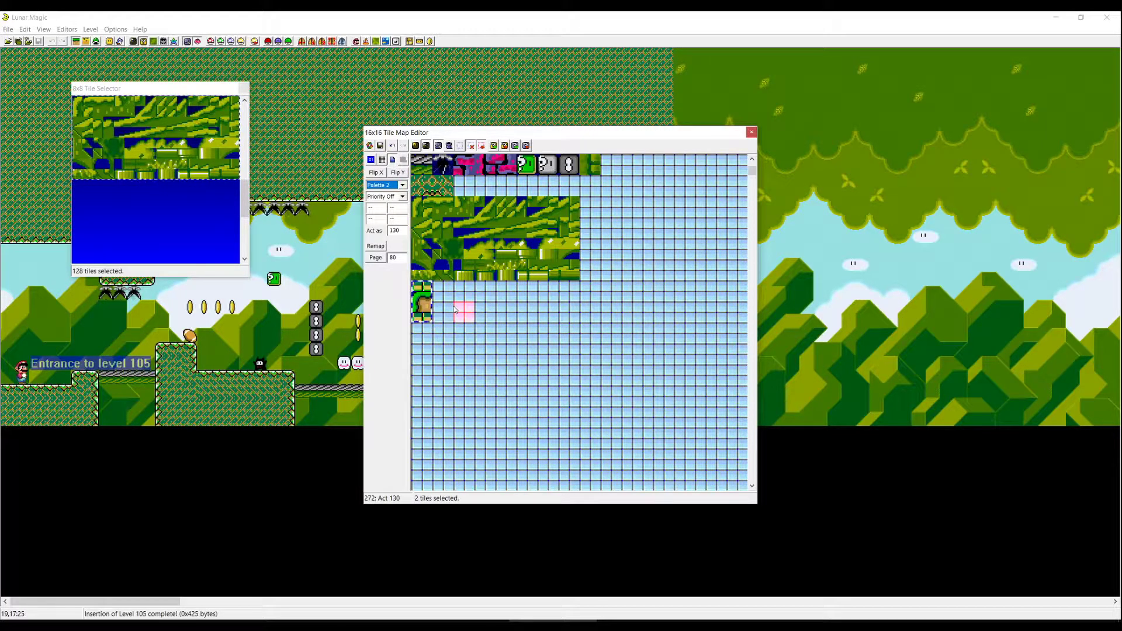
key("Delete")
left_click_drag(419, 204, 572, 273)
key("Delete")
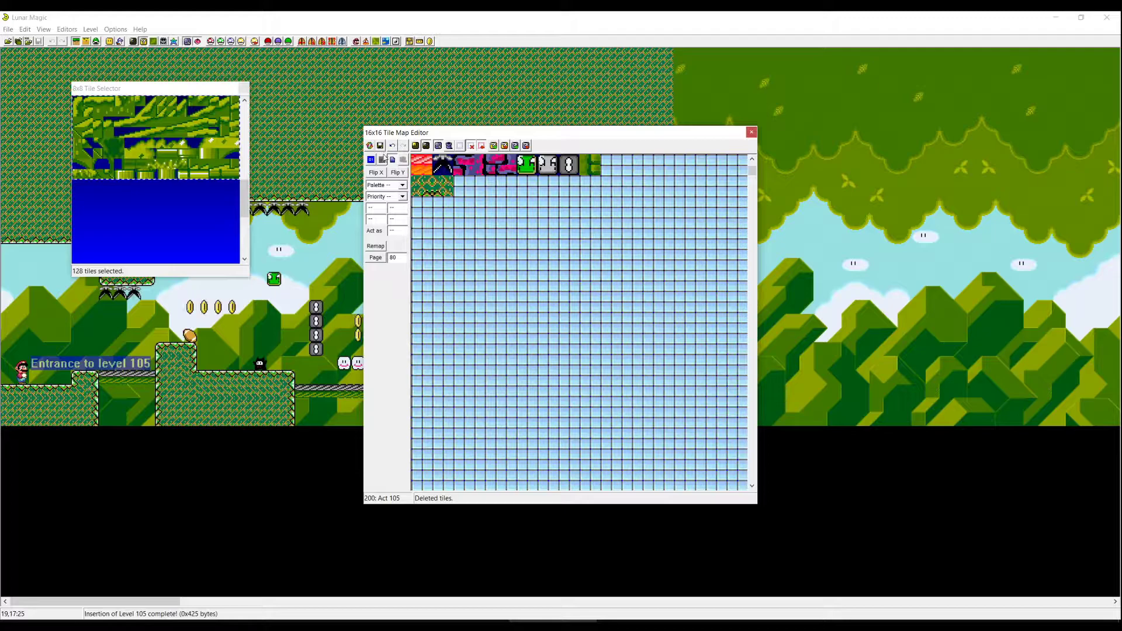
Pick a blank tile and return the 16x16 tile map to page 0x1
left_click(485, 206)
left_click(161, 186)
left_click(550, 230)
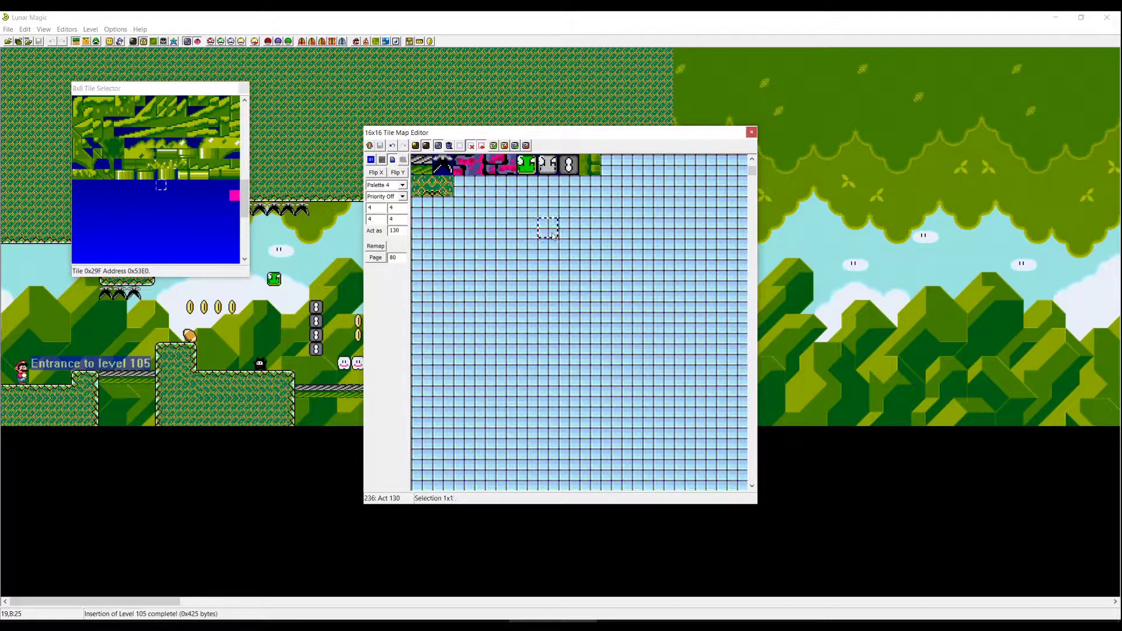
key("Page_Up")
left_click(238, 180)
scroll(231, 190, "up", 3)
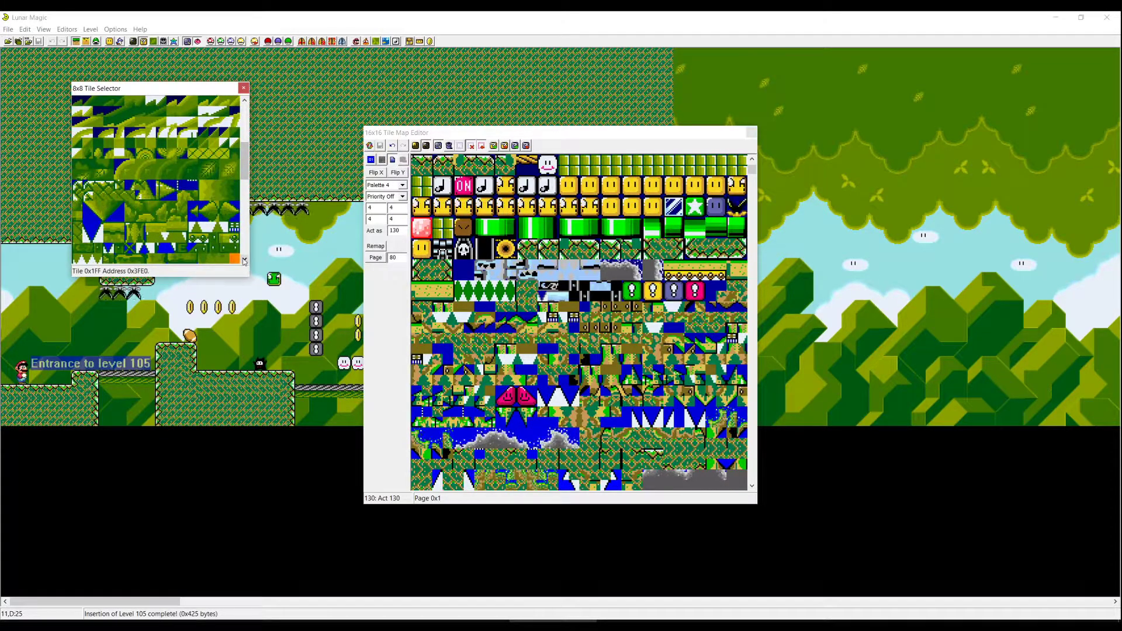
Flip through the 8x8 tile pages, then select all 256 tiles on the 16x16 page
key("Page_Down")
key("Page_Up")
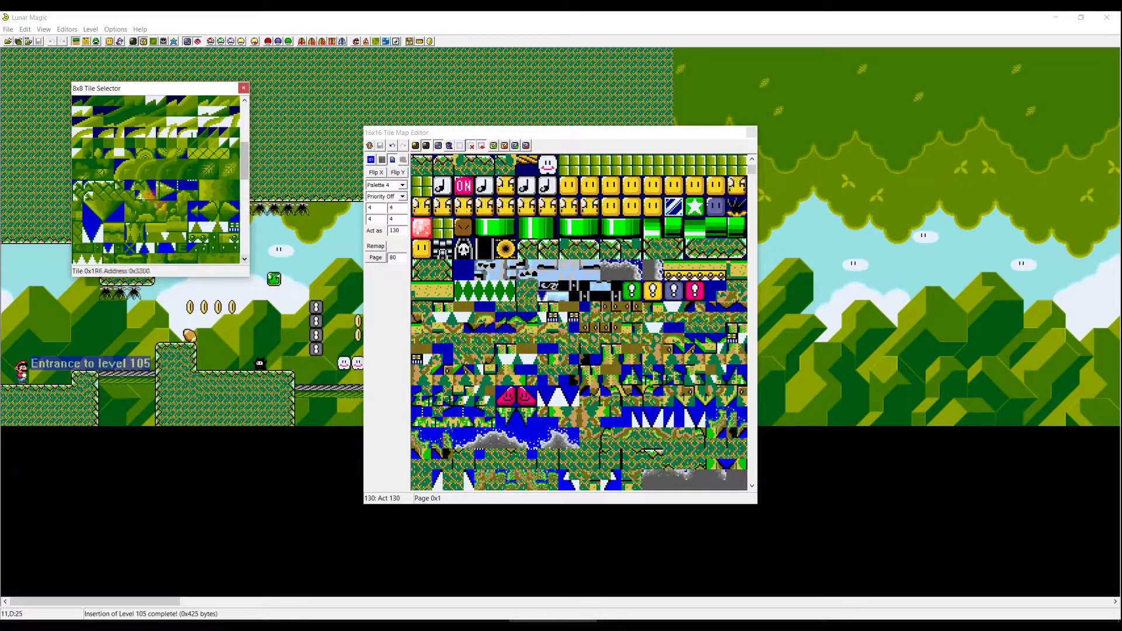
scroll(171, 226, "down", 3)
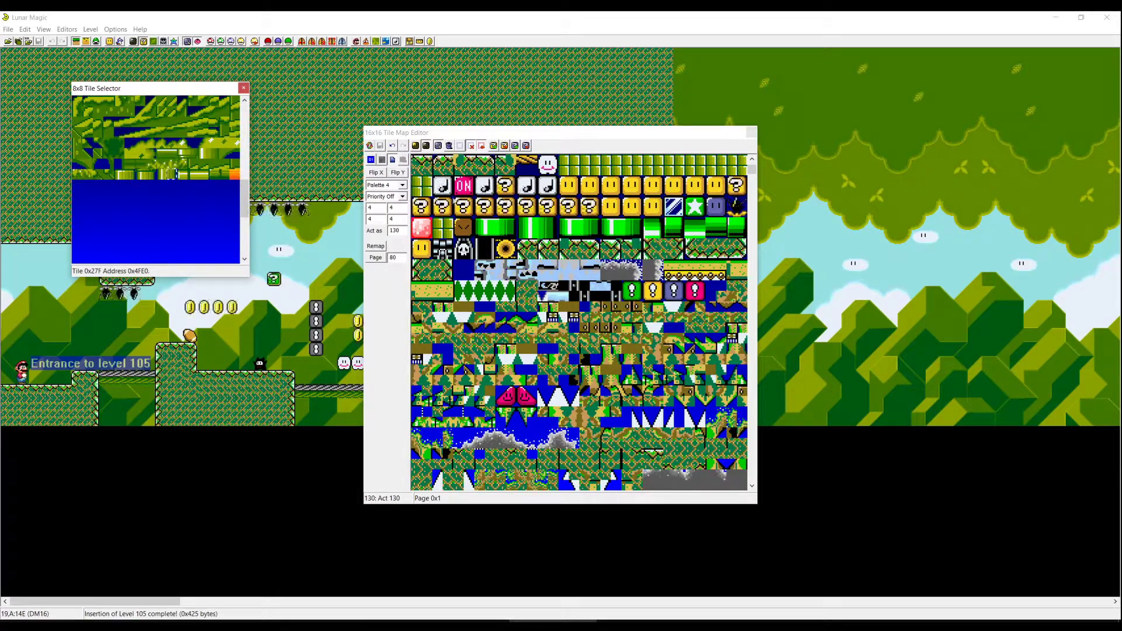
left_click_drag(428, 172, 738, 478)
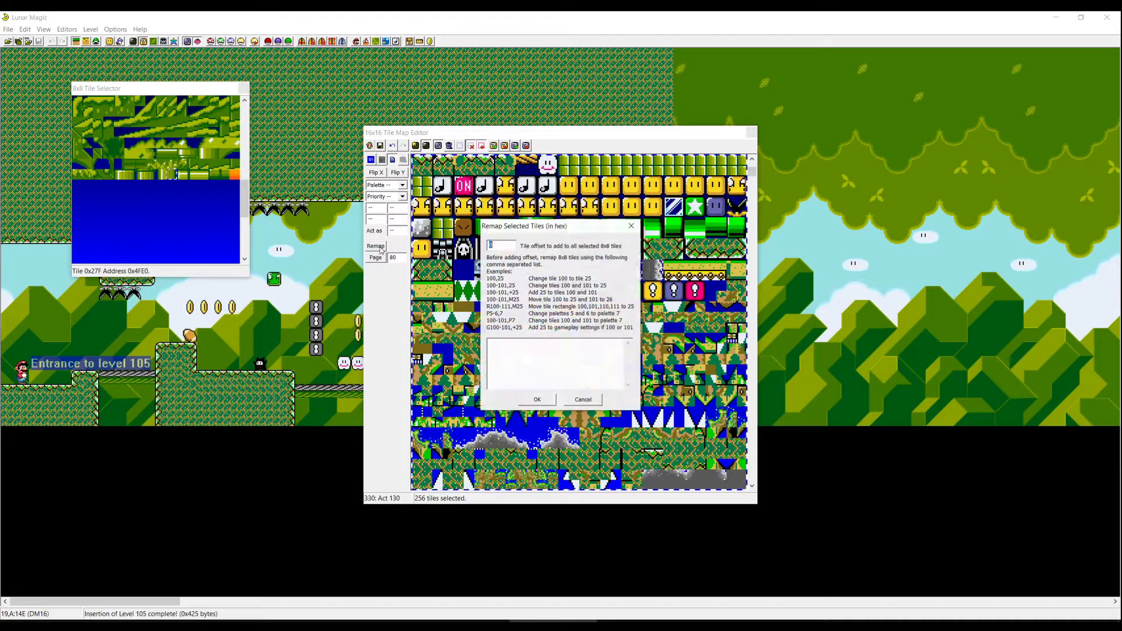
left_click(127, 134)
key("Page_Up")
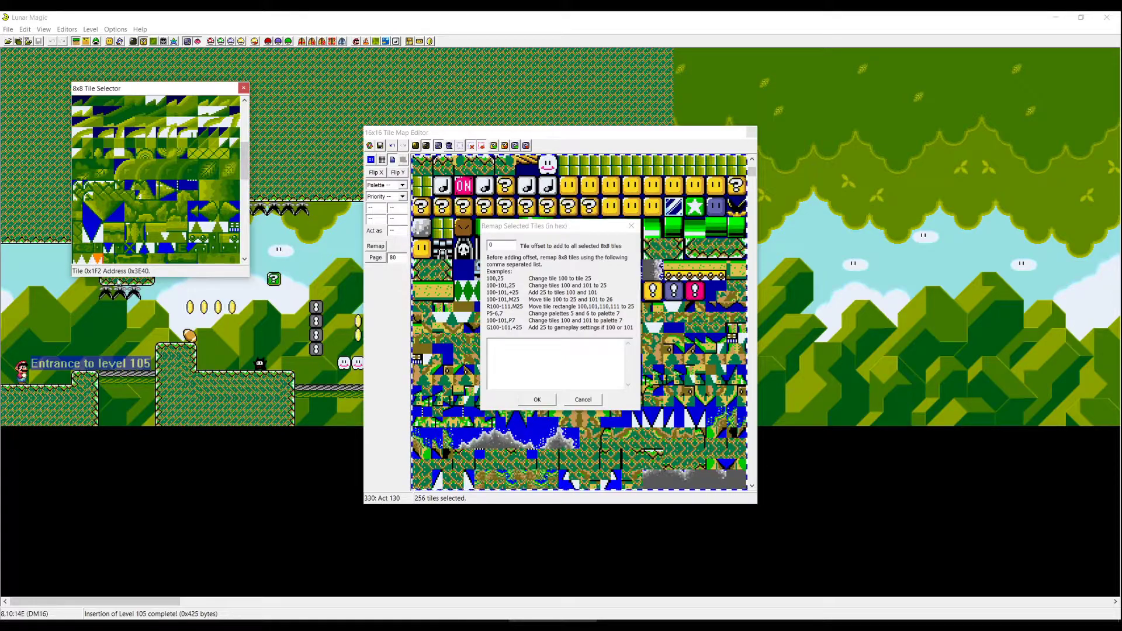
left_click(80, 186)
scroll(80, 186, "down", 5)
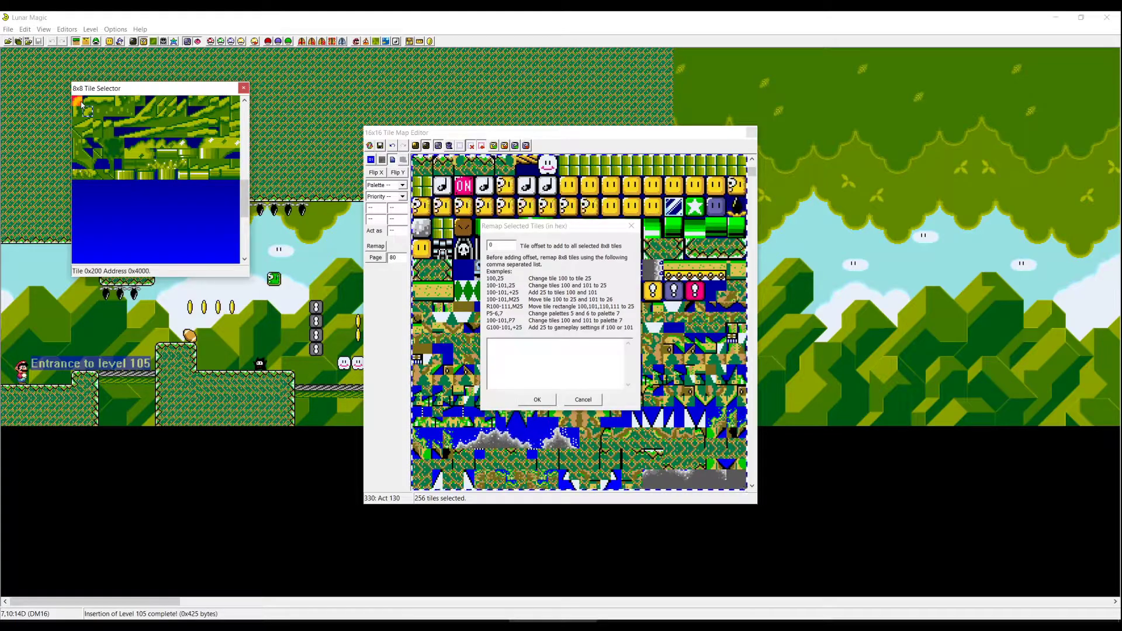
Launch Windows Calculator and switch it to Programmer mode
left_click(13, 626)
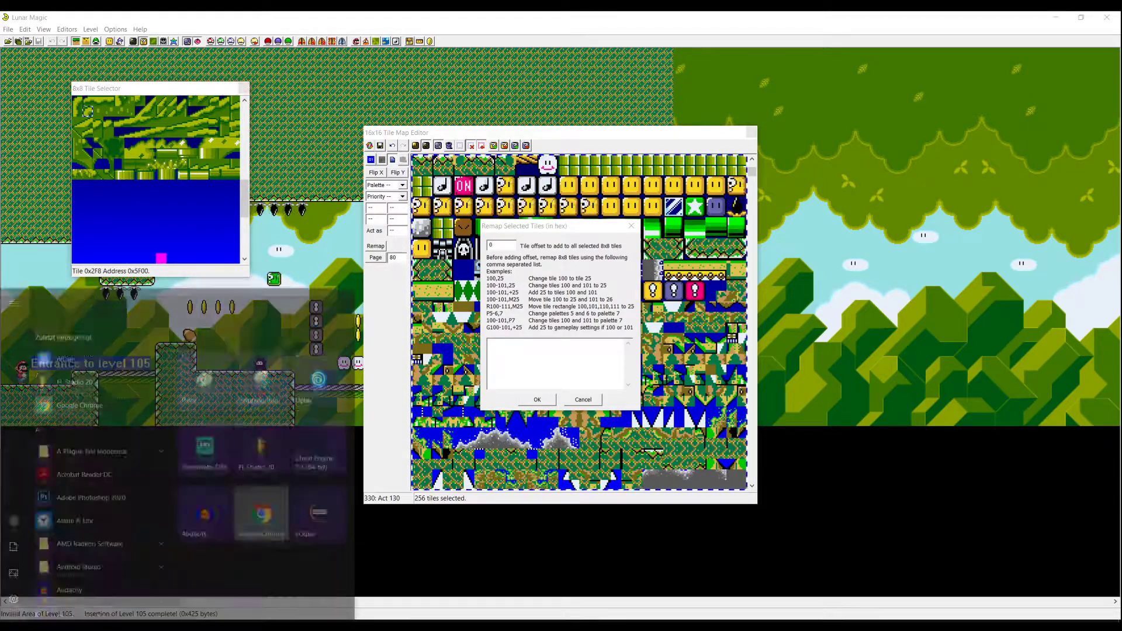
type("rec")
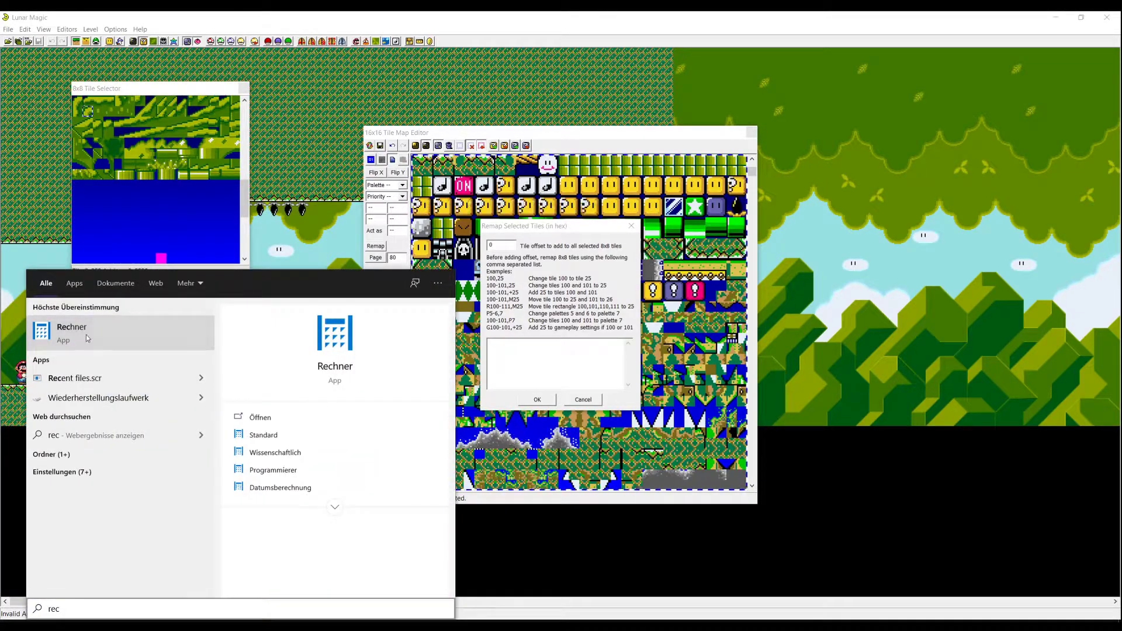
left_click(212, 351)
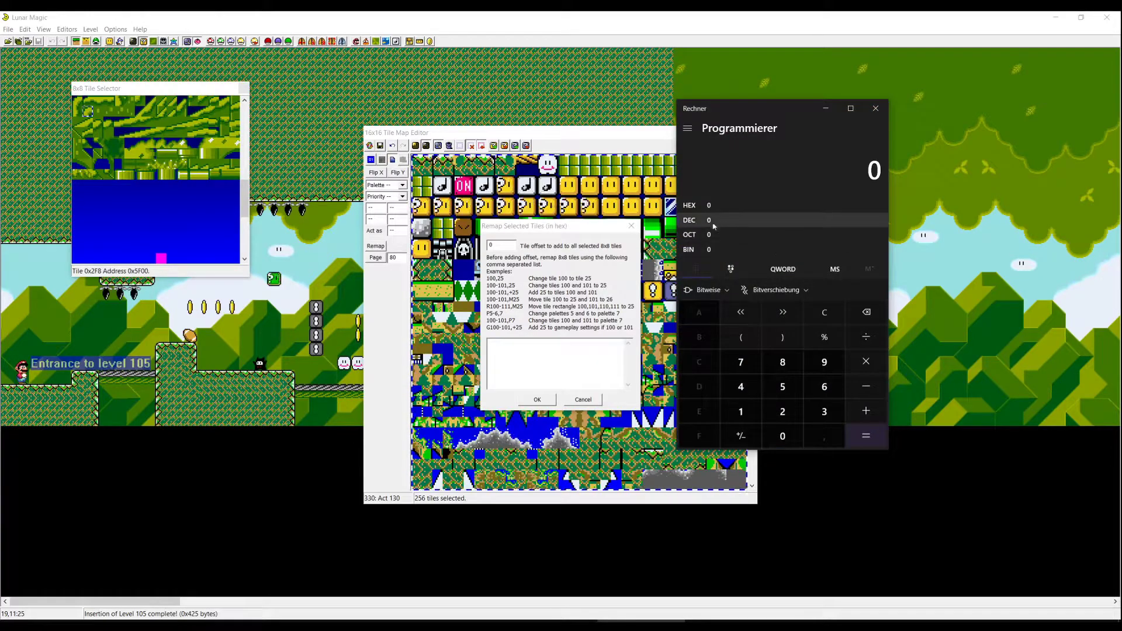
left_click(687, 128)
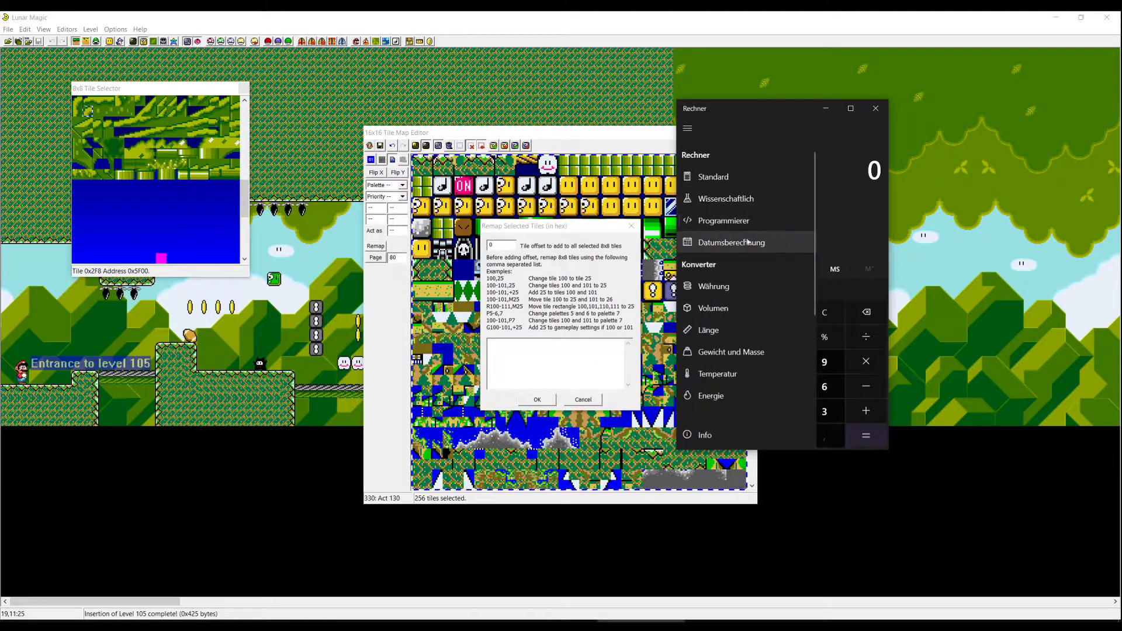
left_click(724, 220)
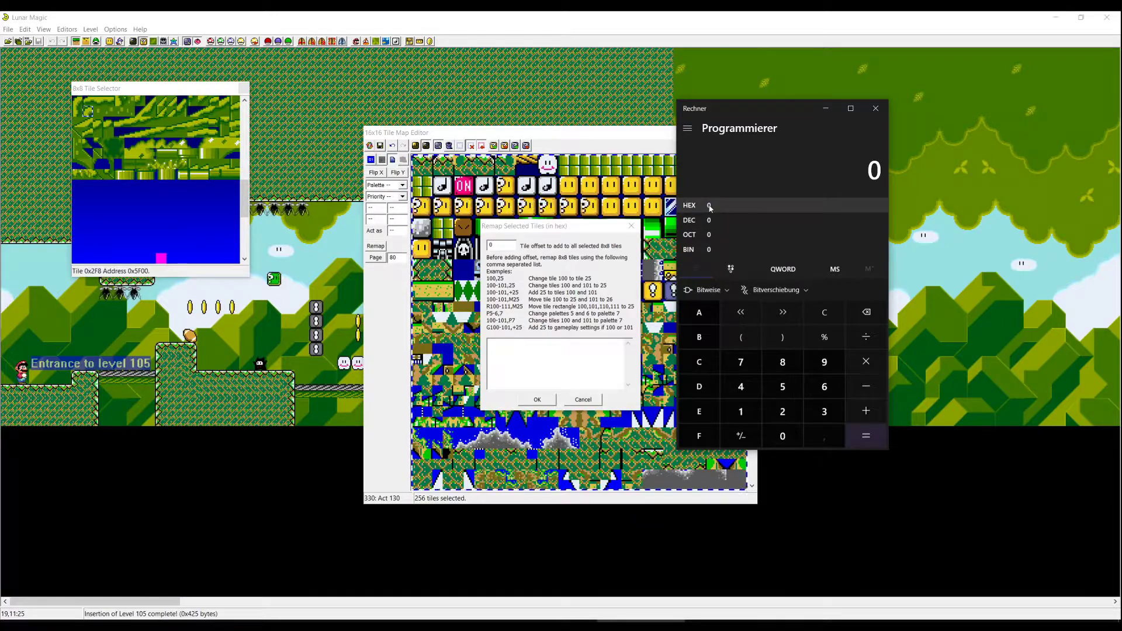
Compute hex 200 − 180 = 80 and apply 80 as the remap offset
left_click(782, 411)
left_click(783, 436)
left_click(782, 436)
left_click(867, 387)
left_click(740, 411)
left_click(782, 362)
left_click(783, 436)
left_click(866, 436)
left_click(875, 110)
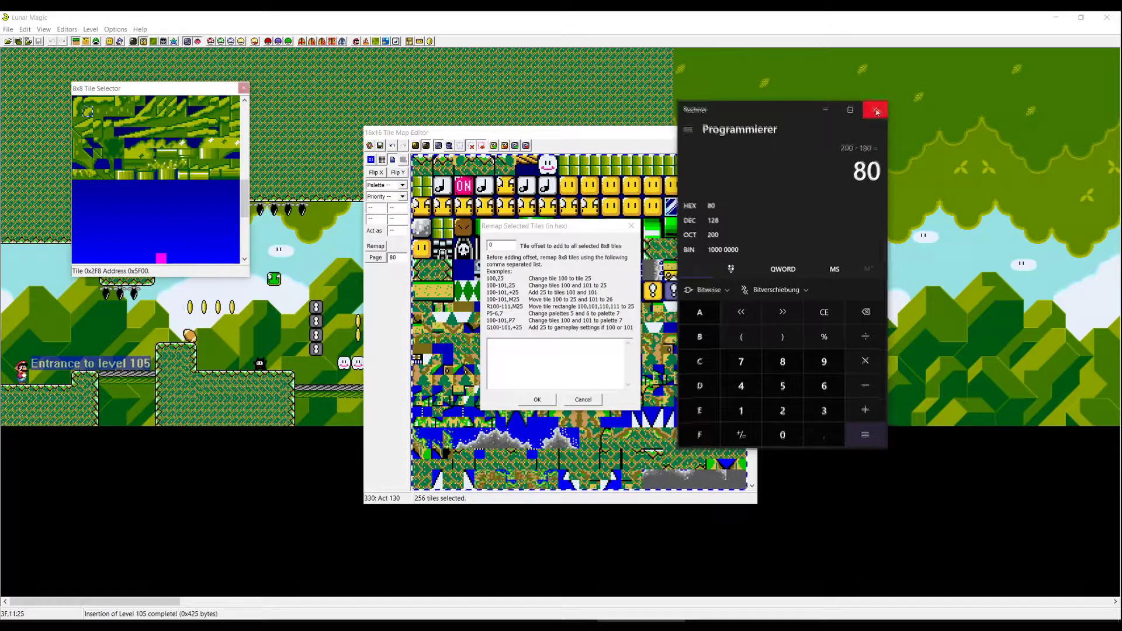
type("80")
left_click(537, 400)
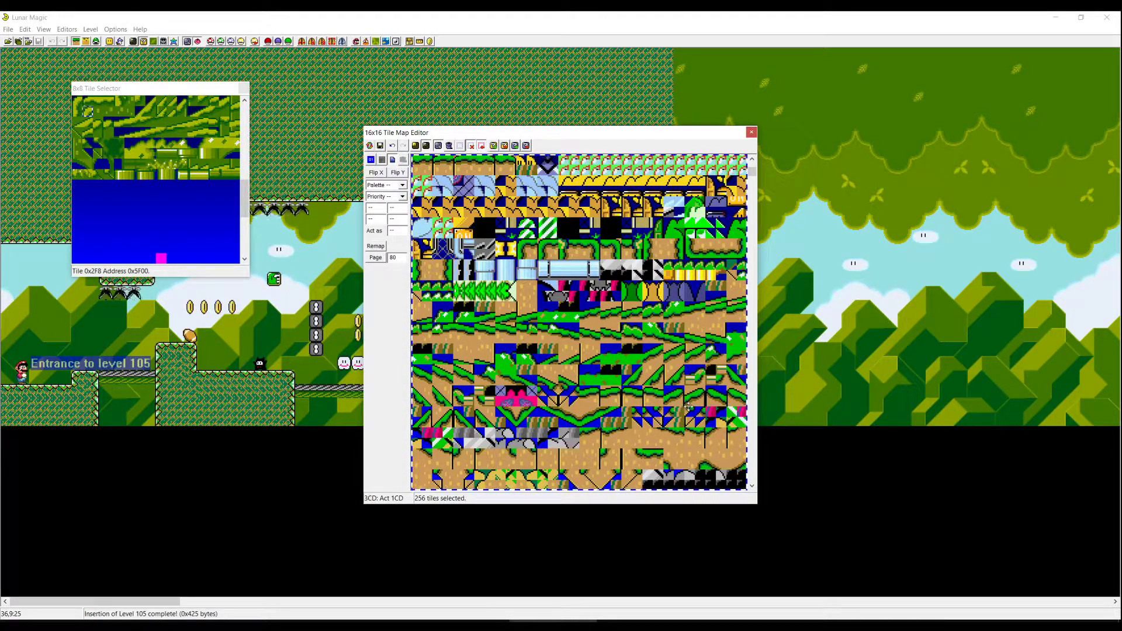
Inspect remapped tile 306 (8x8 tiles 200, 203, 210, 213, palette 2), then close the editors
key("ctrl+z")
left_click(555, 166)
left_click_drag(553, 166, 733, 169)
left_click(550, 166)
left_click_drag(549, 166, 735, 167)
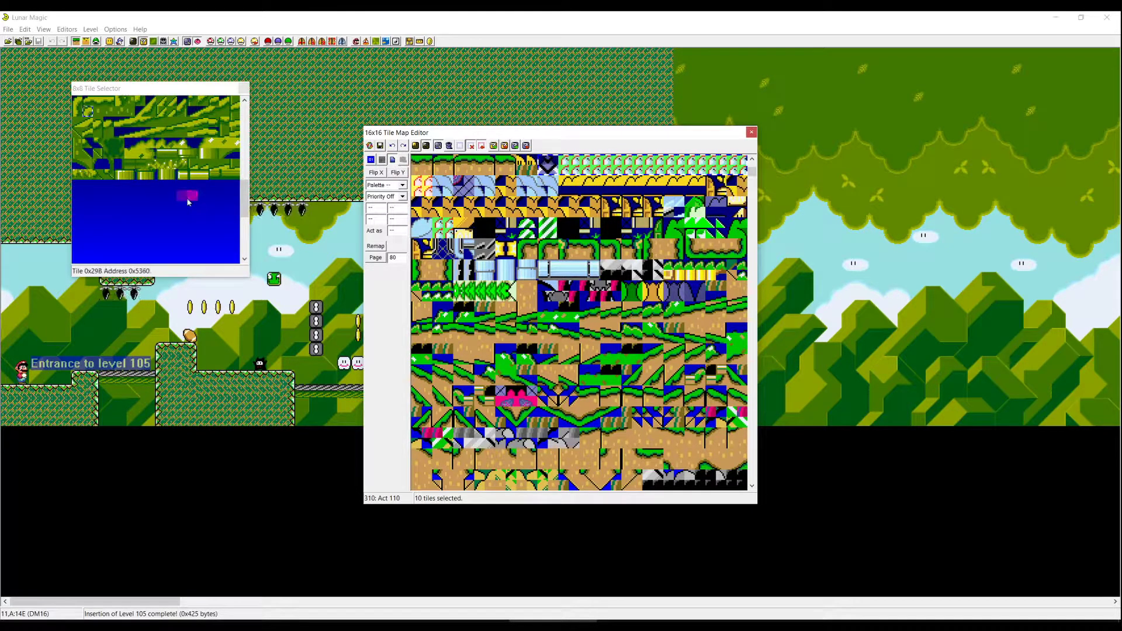
scroll(188, 202, "up", 5)
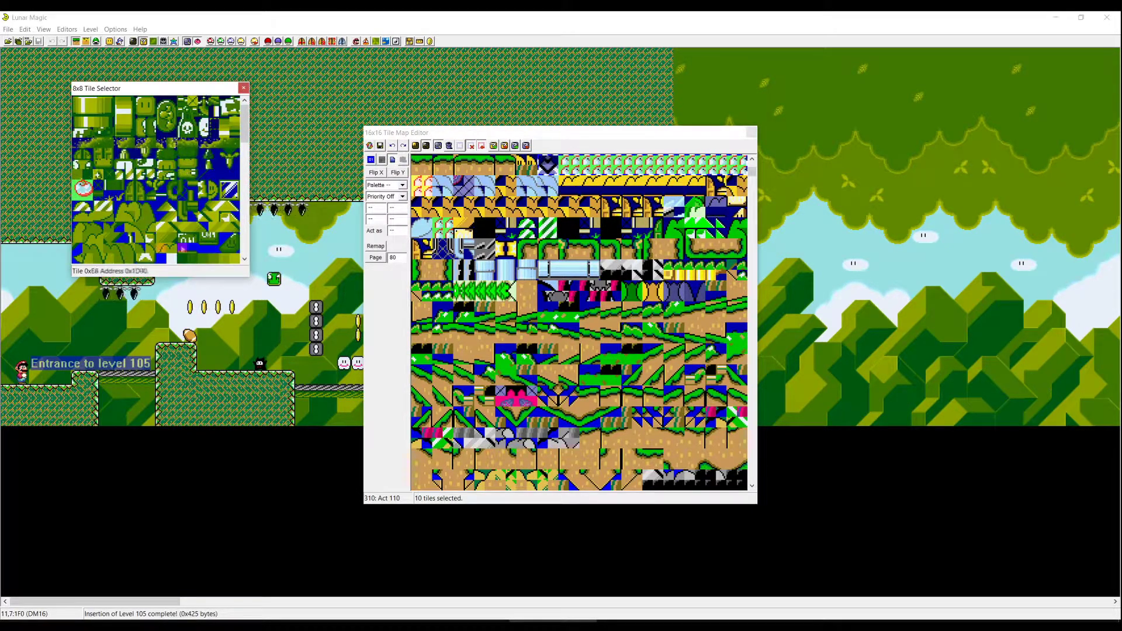
left_click(420, 164)
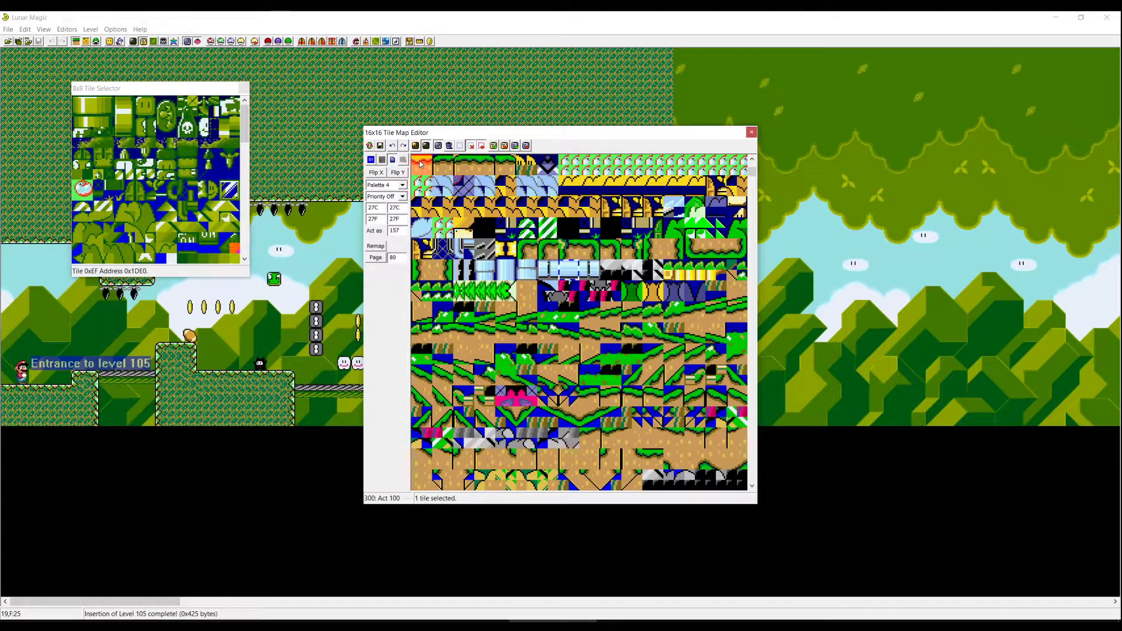
left_click(547, 165)
left_click_drag(553, 134, 556, 133)
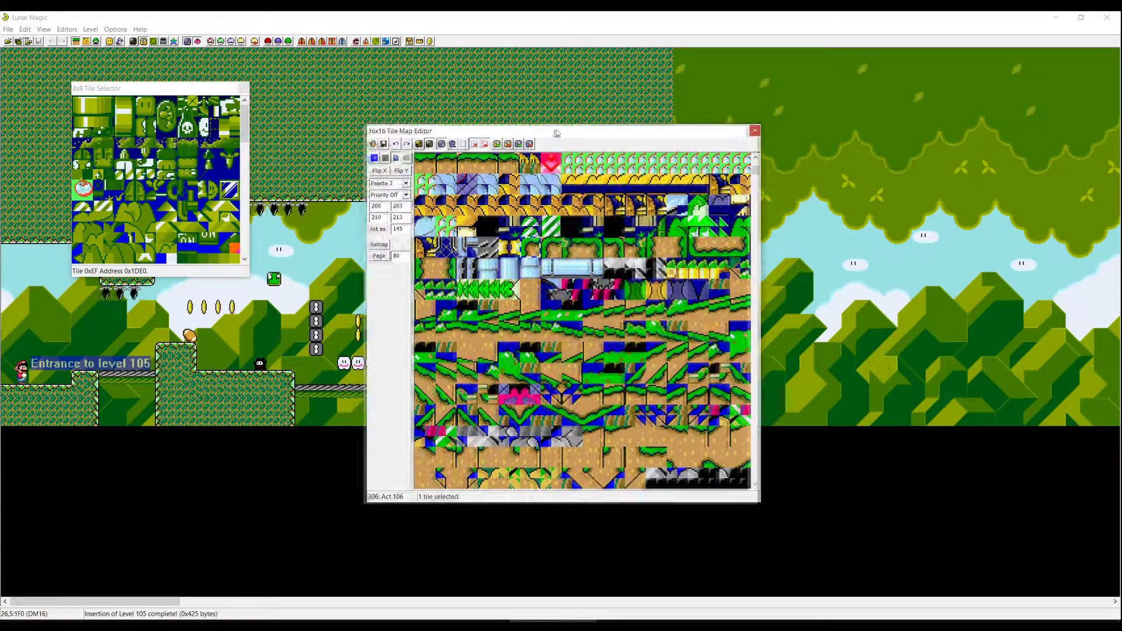
left_click(754, 131)
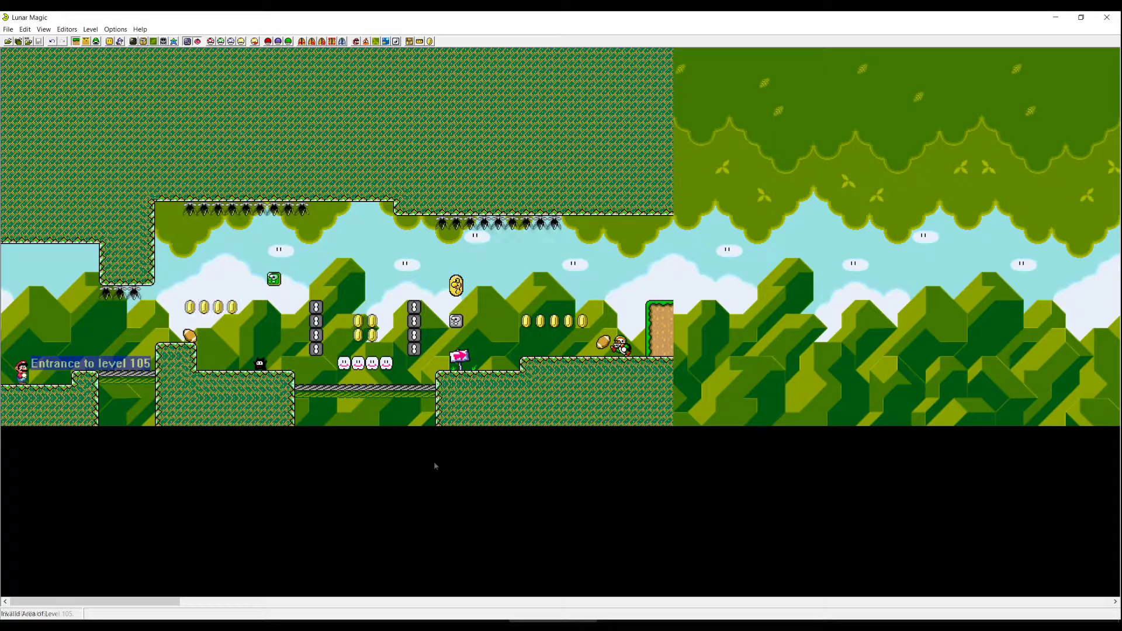
Open the Palette Editor and 16x16 Tile Map Editor, setting a top-row tile to Palette 0
left_click(175, 41)
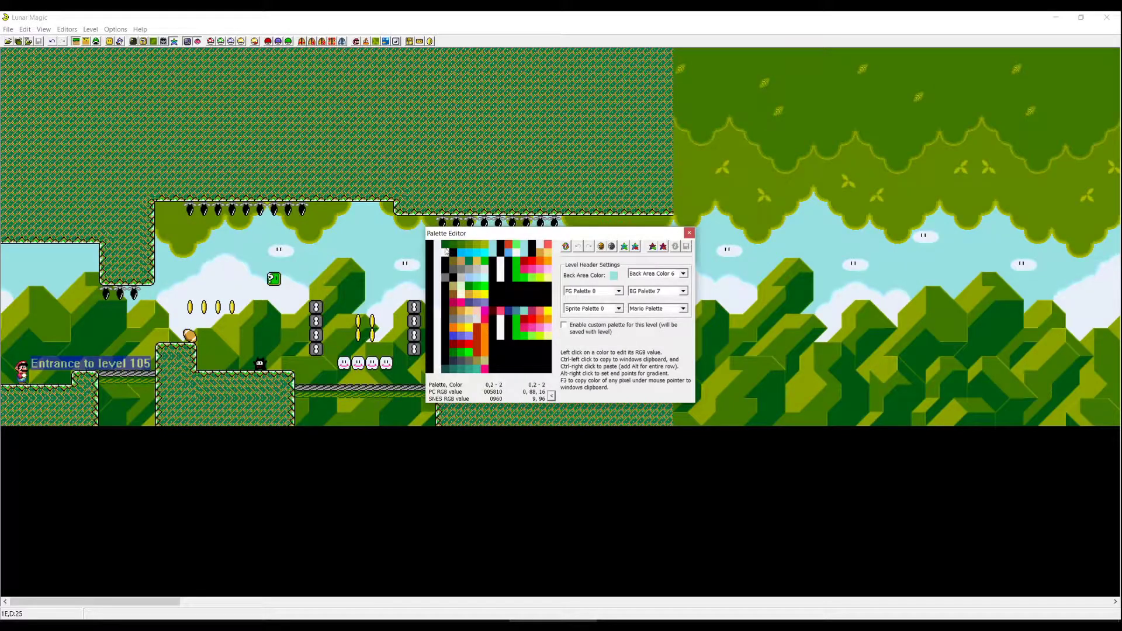
left_click(142, 44)
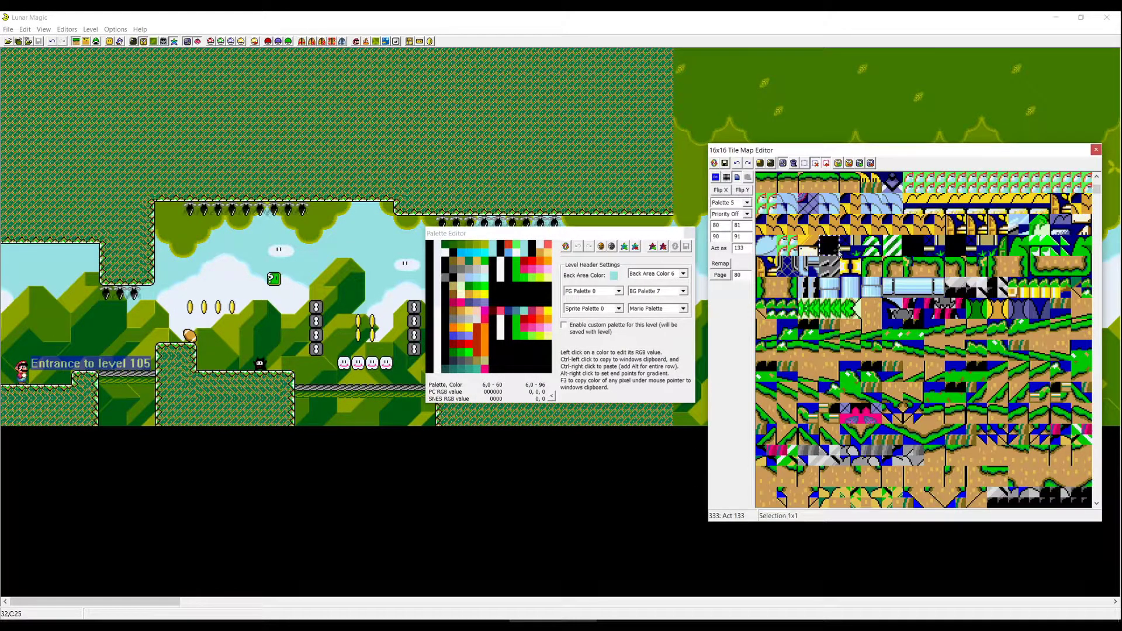
scroll(853, 256, "down", 1)
left_click(914, 182)
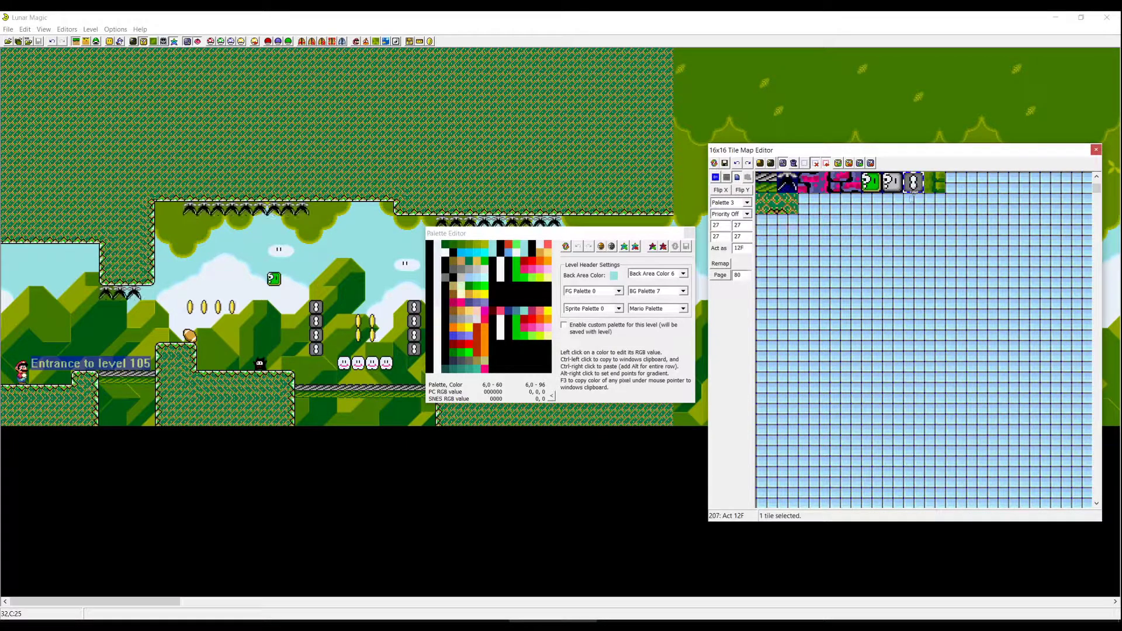
left_click(747, 202)
left_click(731, 211)
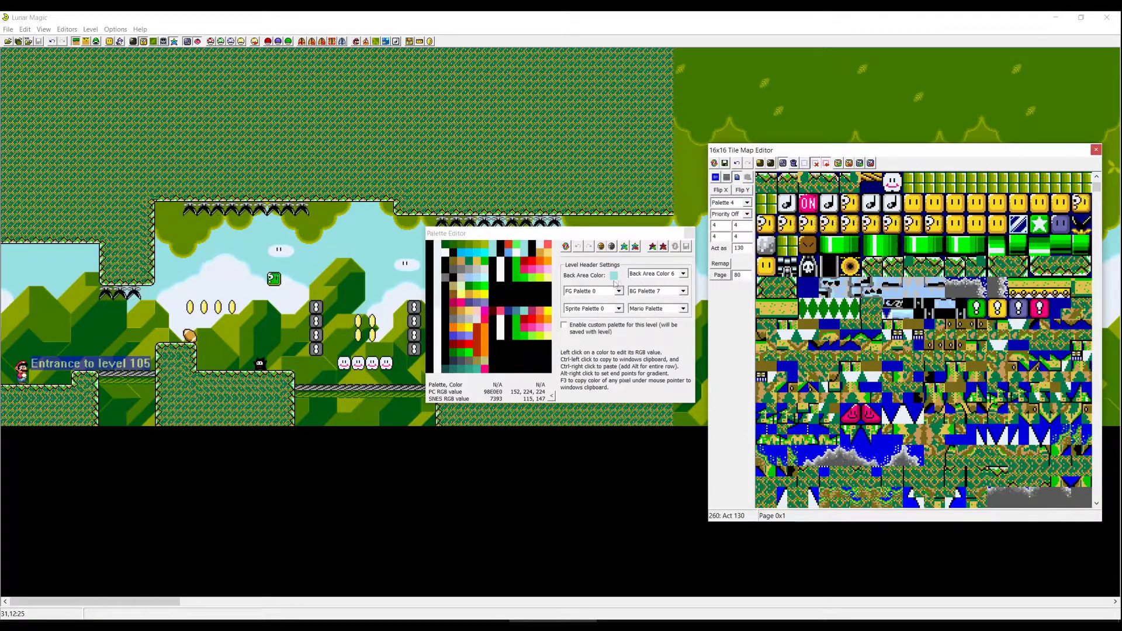
Change the level's back area colour to blue, Back Area Color 2
left_click(655, 274)
left_click(659, 279)
key("Up")
key("Up")
key("Up")
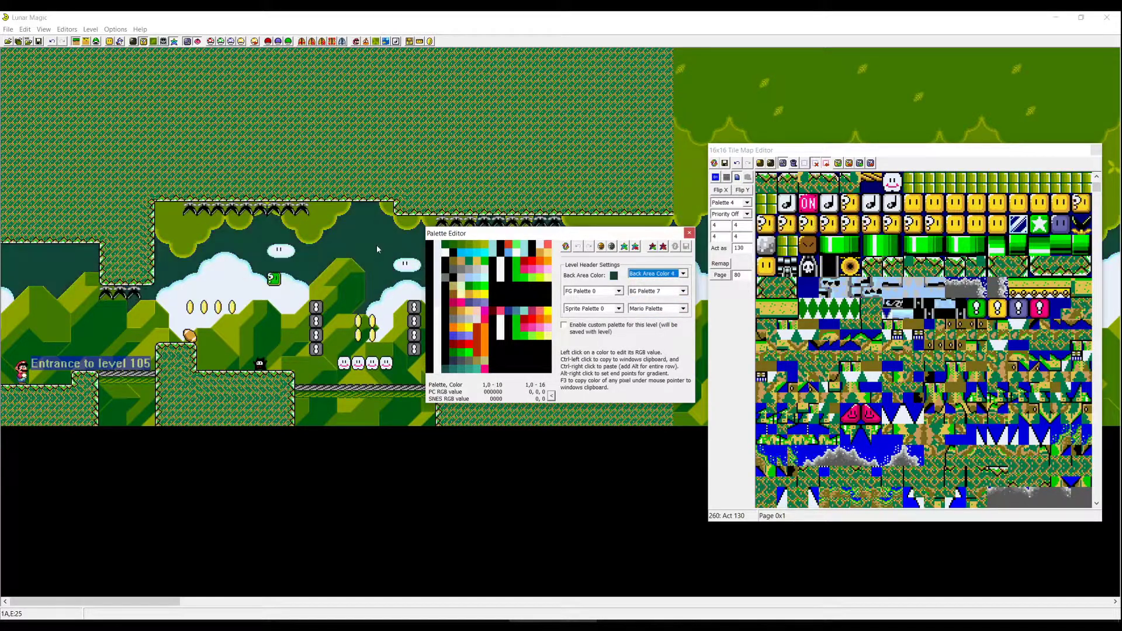
key("Up")
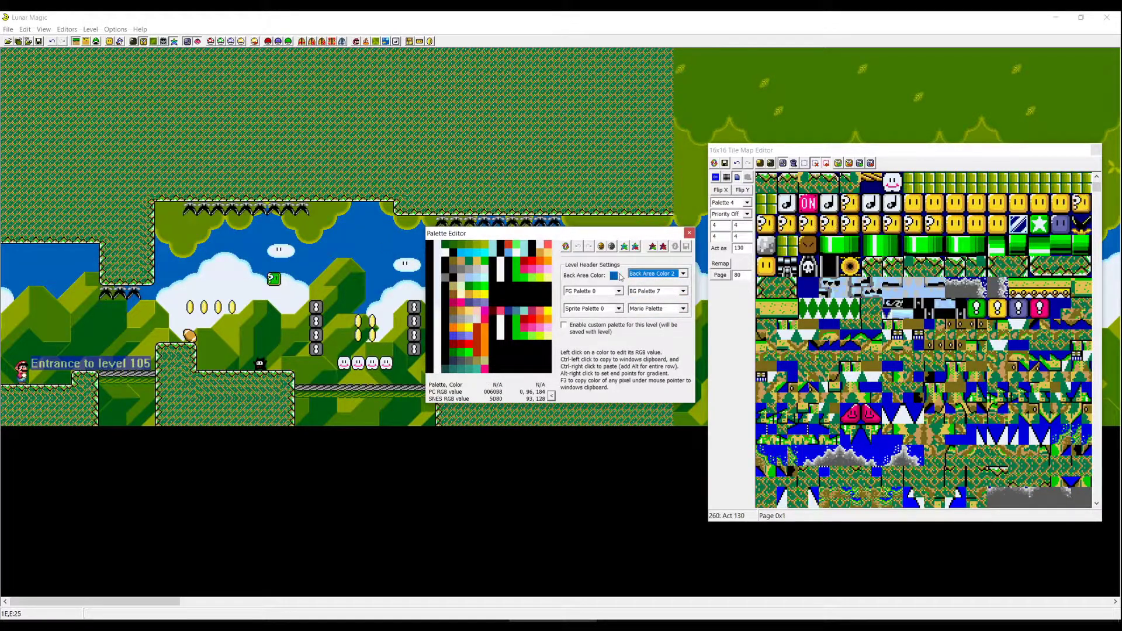
Set FG Palette 3 and BG Palette 5, then move the palette editor aside
left_click(615, 291)
left_click(615, 296)
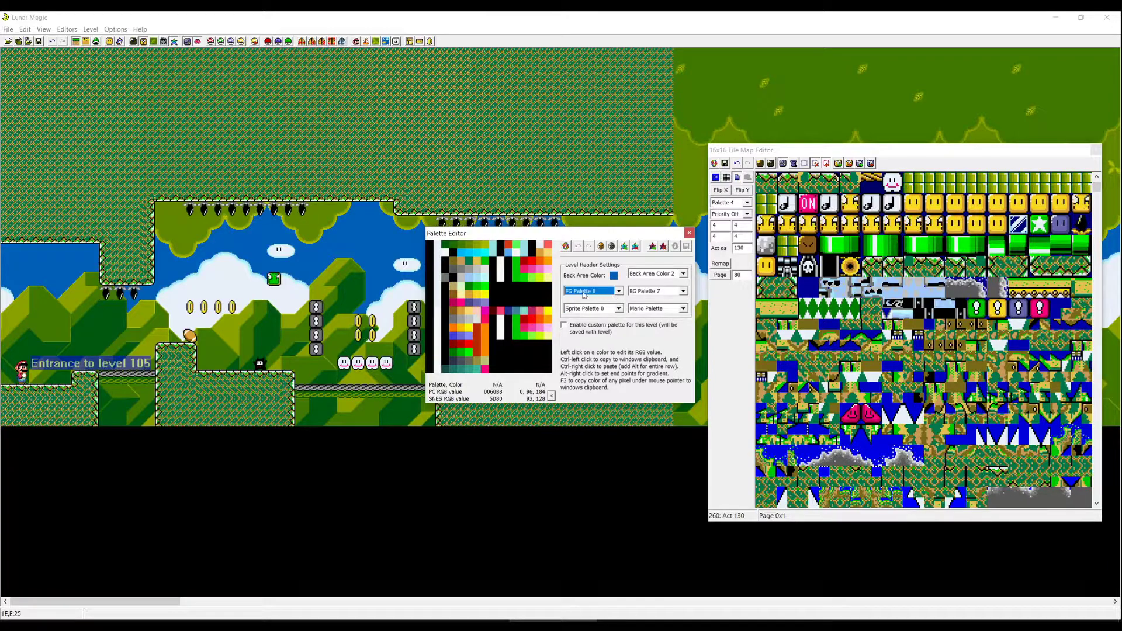
key("Down")
key("Down")
key("Down")
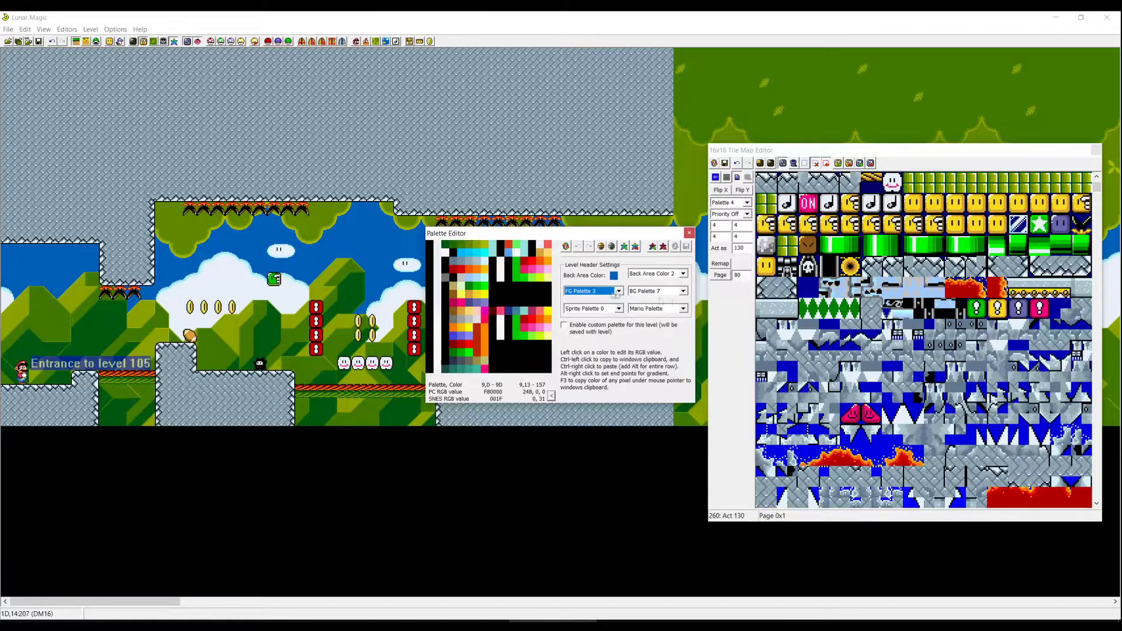
left_click(613, 294)
left_click(613, 293)
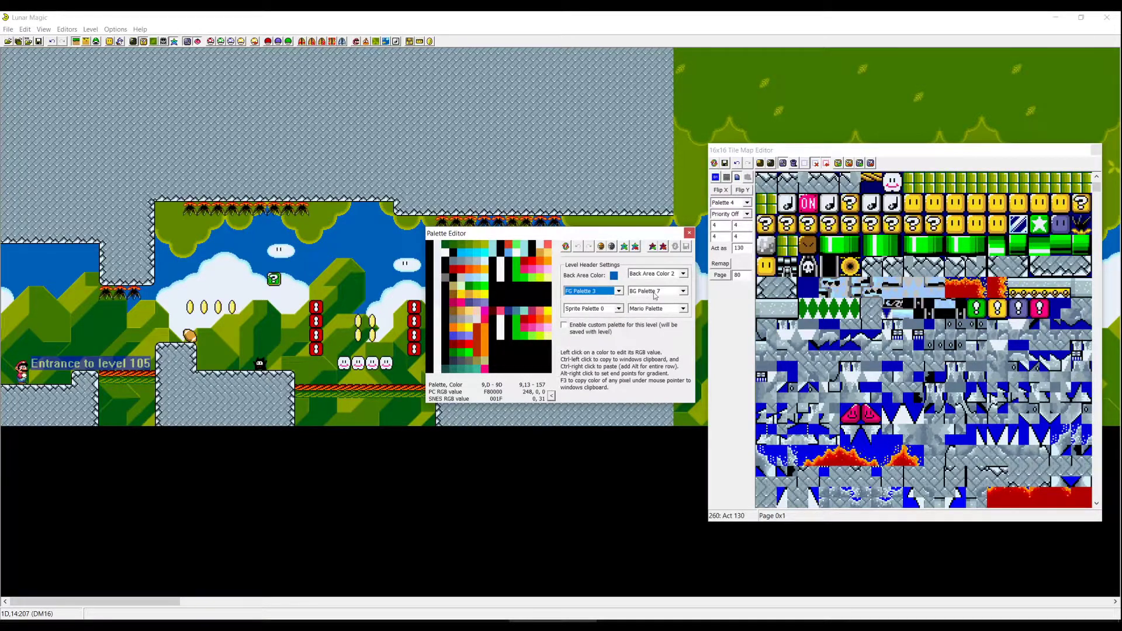
left_click(655, 295)
scroll(674, 300, "up", 2)
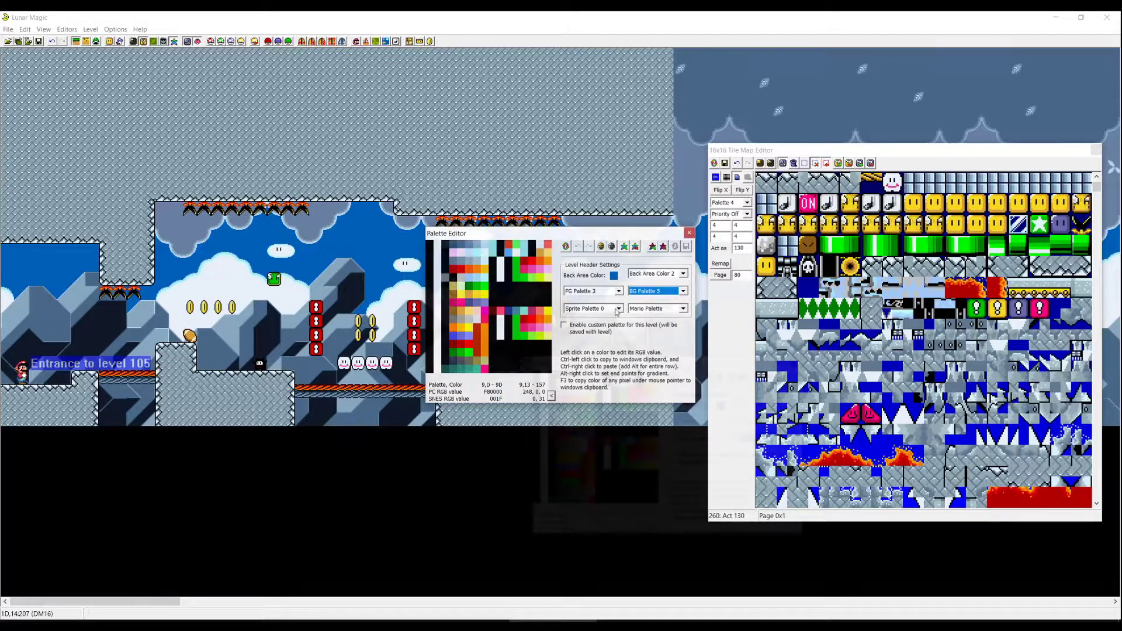
left_click_drag(592, 235, 699, 366)
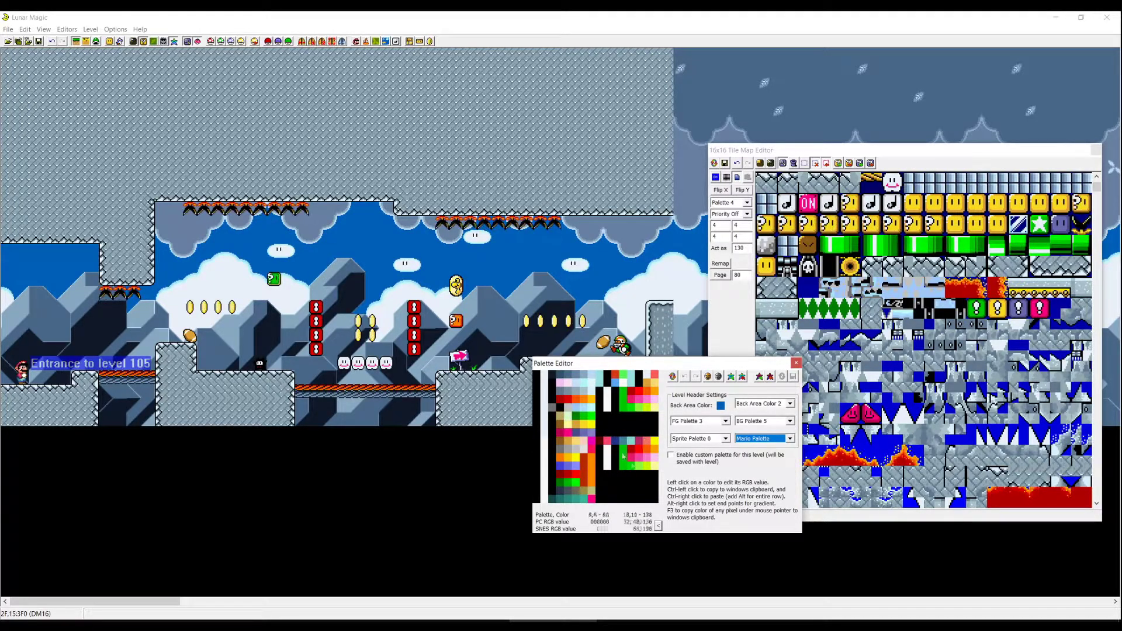
Enable level 105's custom palette, set the tile to palette 2, and open grey-blue colour 2,3 (RGB 96, 120, 144)
left_click(724, 461)
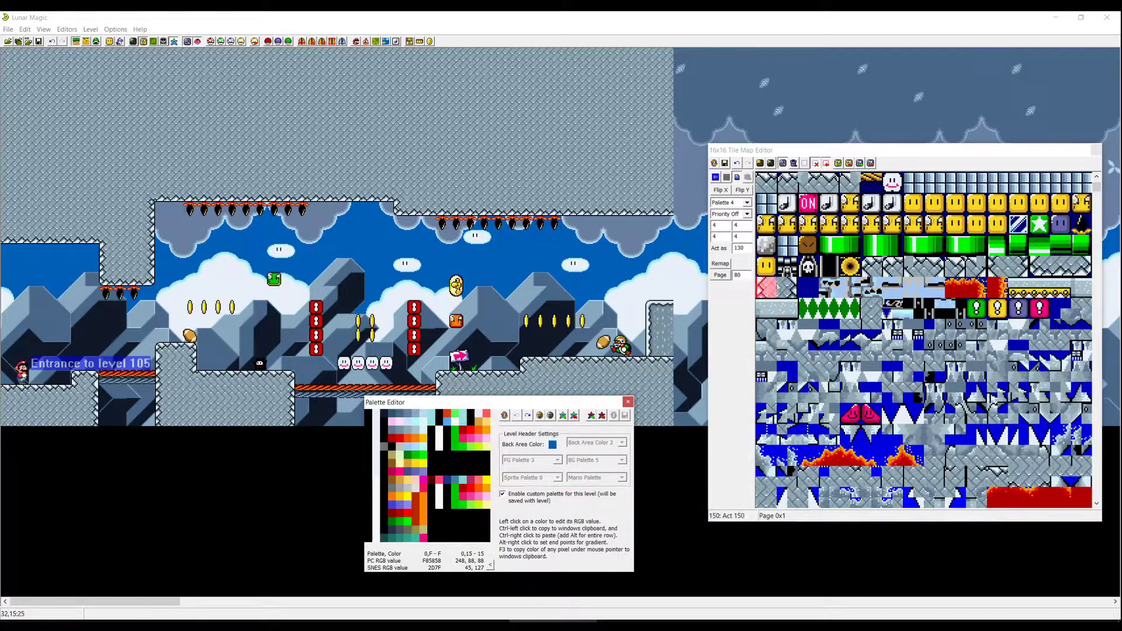
left_click(767, 183)
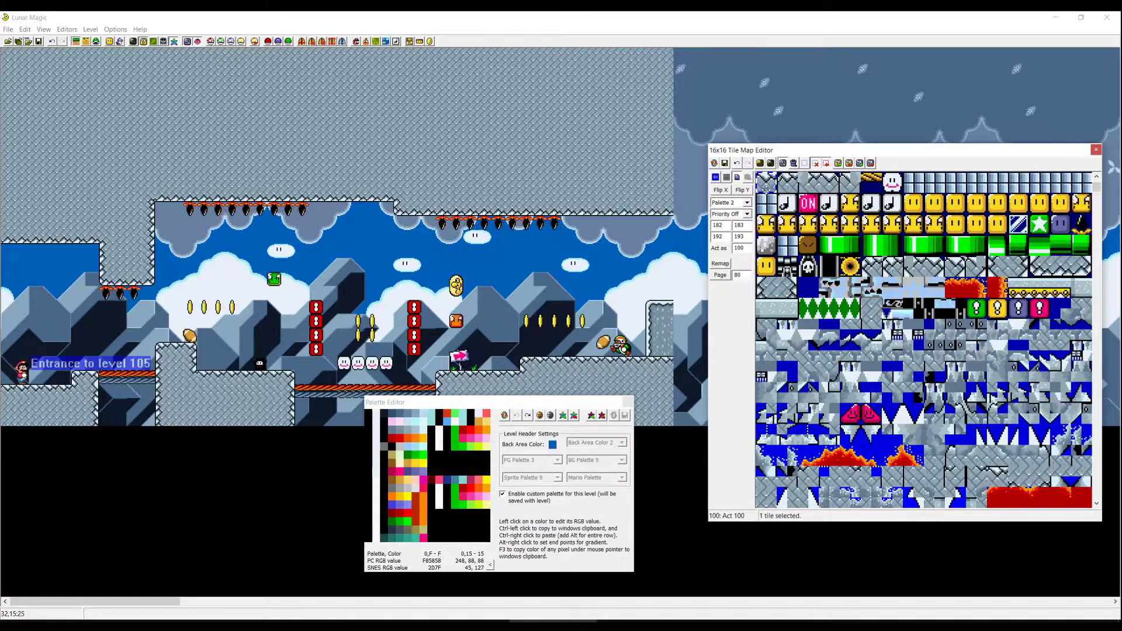
left_click(747, 202)
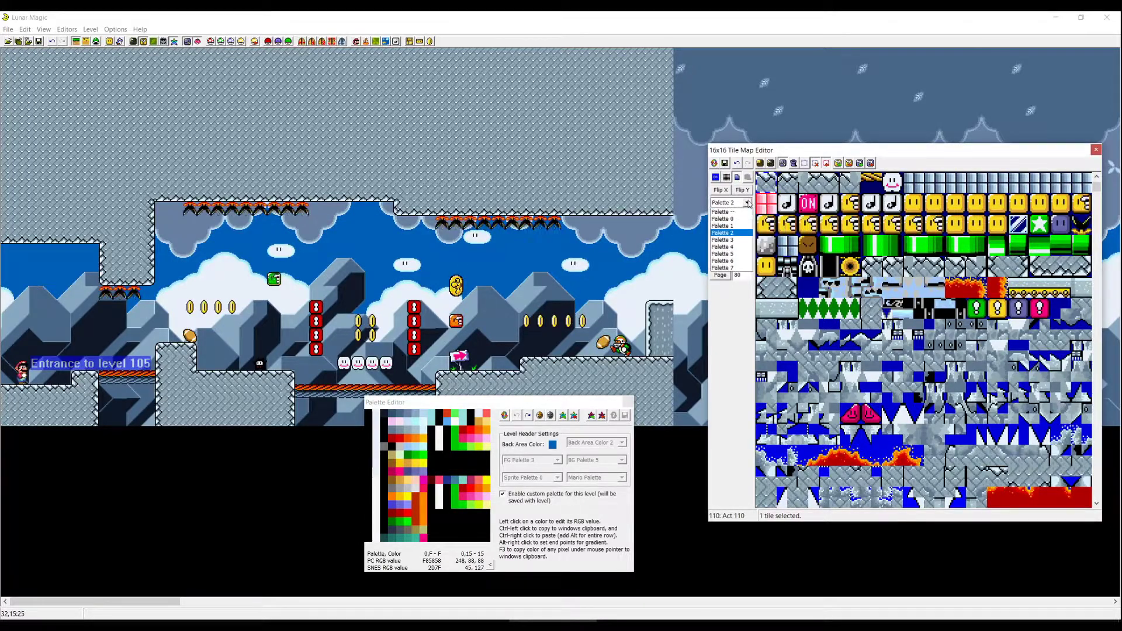
left_click(740, 234)
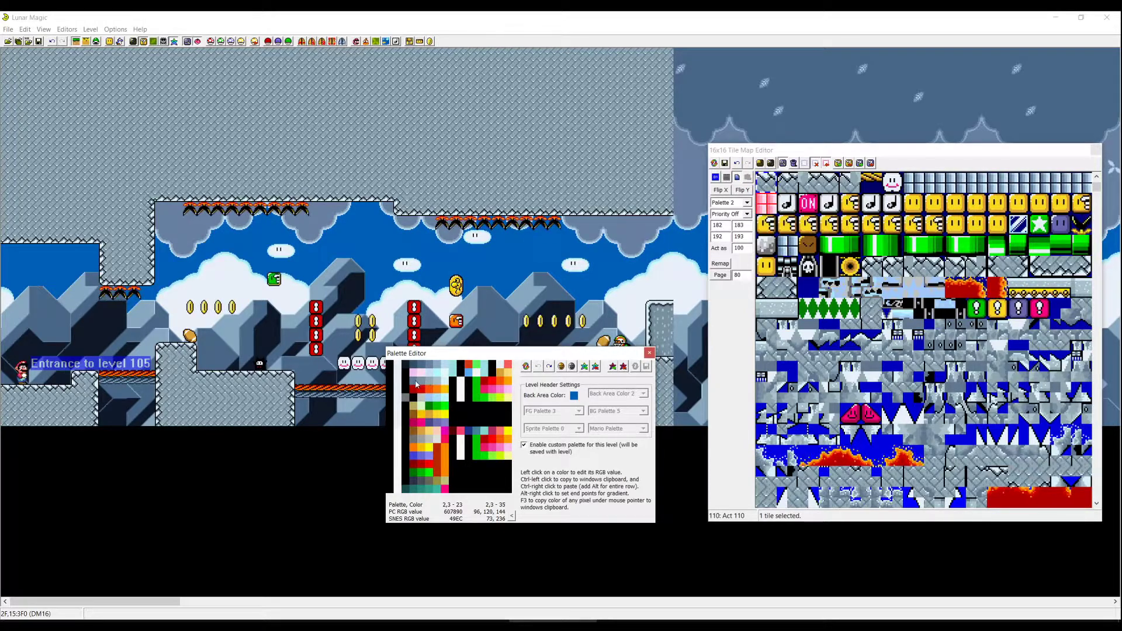
left_click(415, 386)
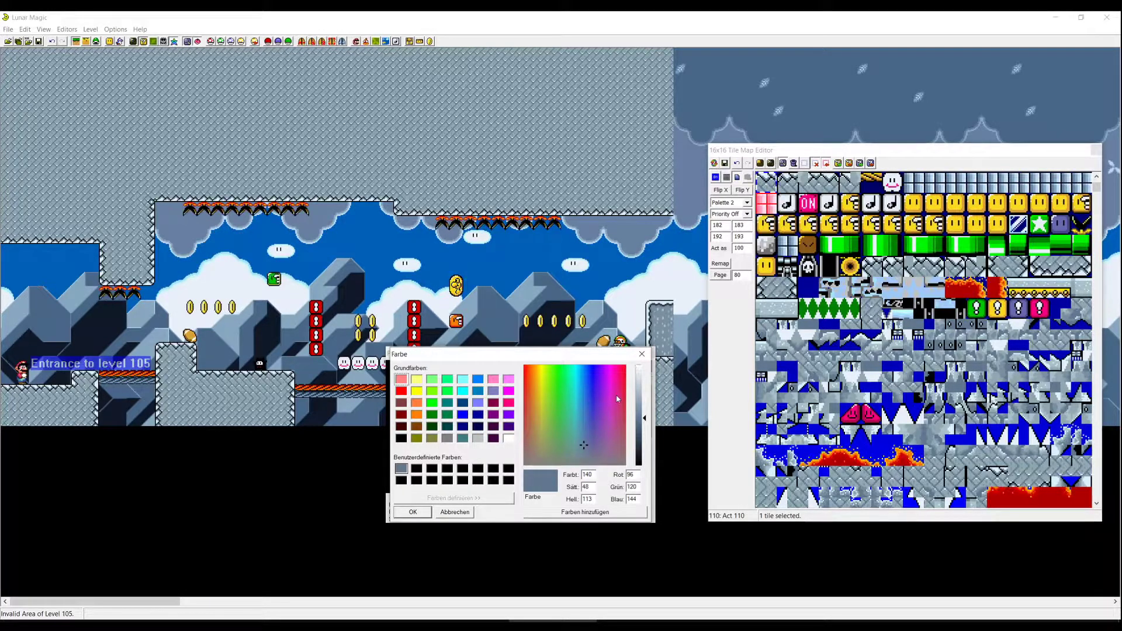
Recolour palette 2's grey entry 2,3 to a cool blue by adjusting its hue and brightness
left_click_drag(659, 359, 609, 362)
left_click(612, 445)
left_click_drag(612, 444, 599, 416)
mouse_move(689, 422)
left_mouse_down()
mouse_move(689, 442)
mouse_move(690, 416)
mouse_move(690, 426)
left_mouse_up()
left_click_drag(604, 425, 628, 373)
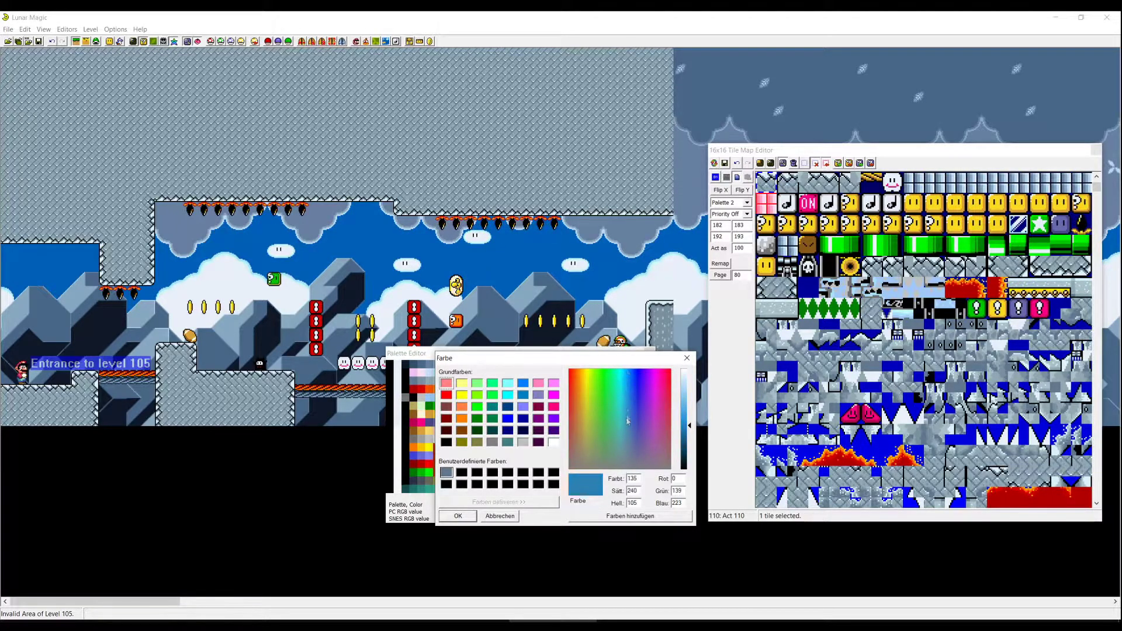
left_click(458, 516)
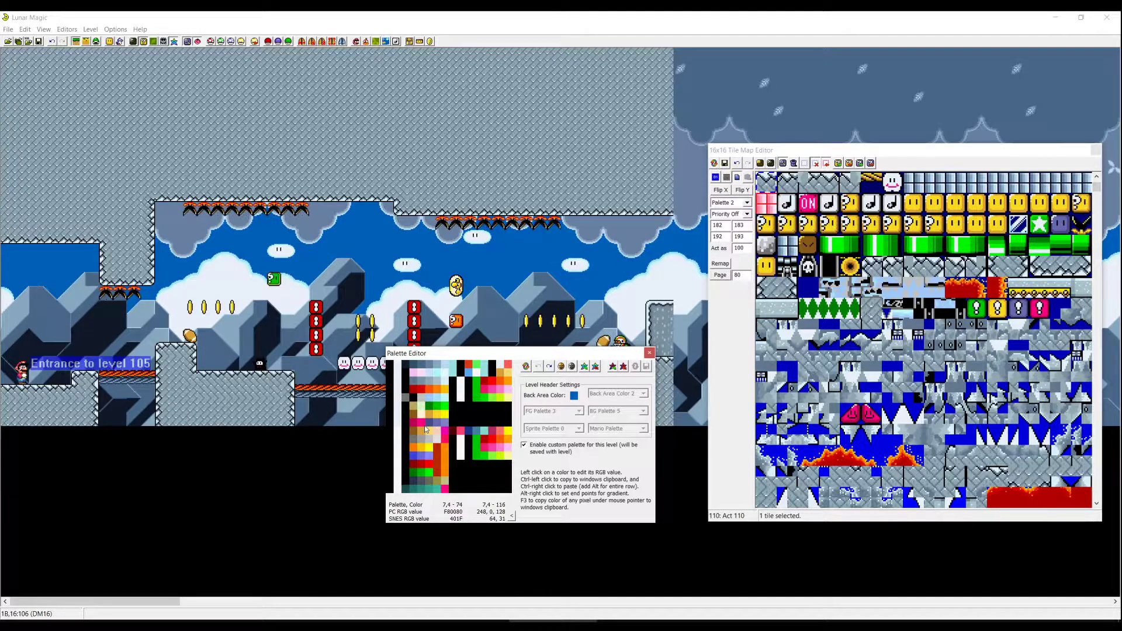
Darken the next grey-blue shade and brighten the dark blue one
left_click(416, 384)
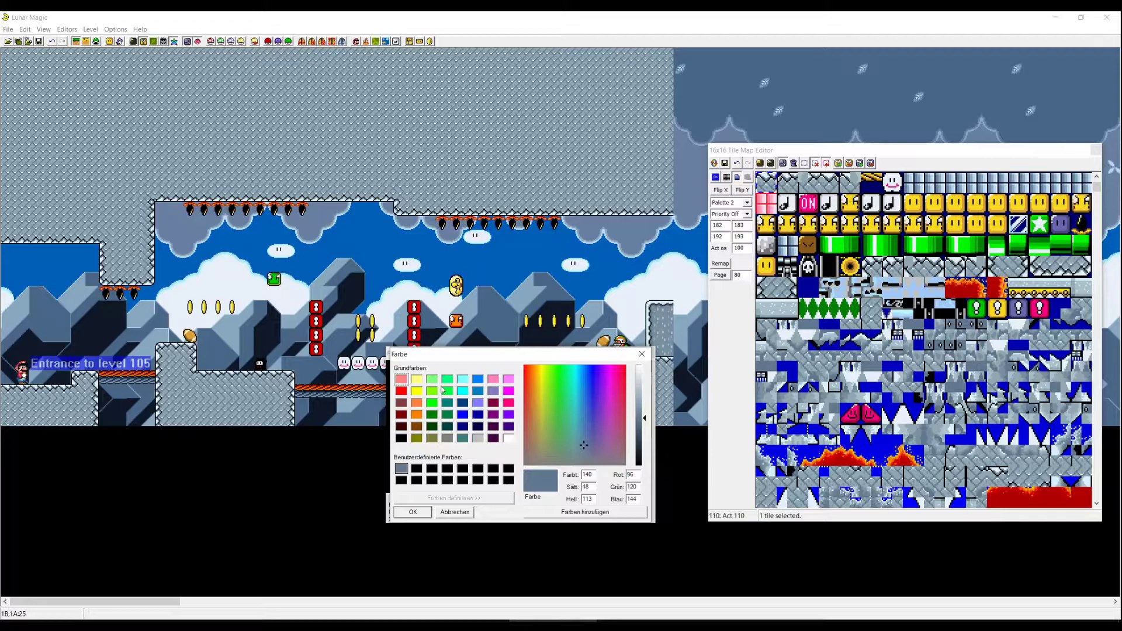
left_click(644, 432)
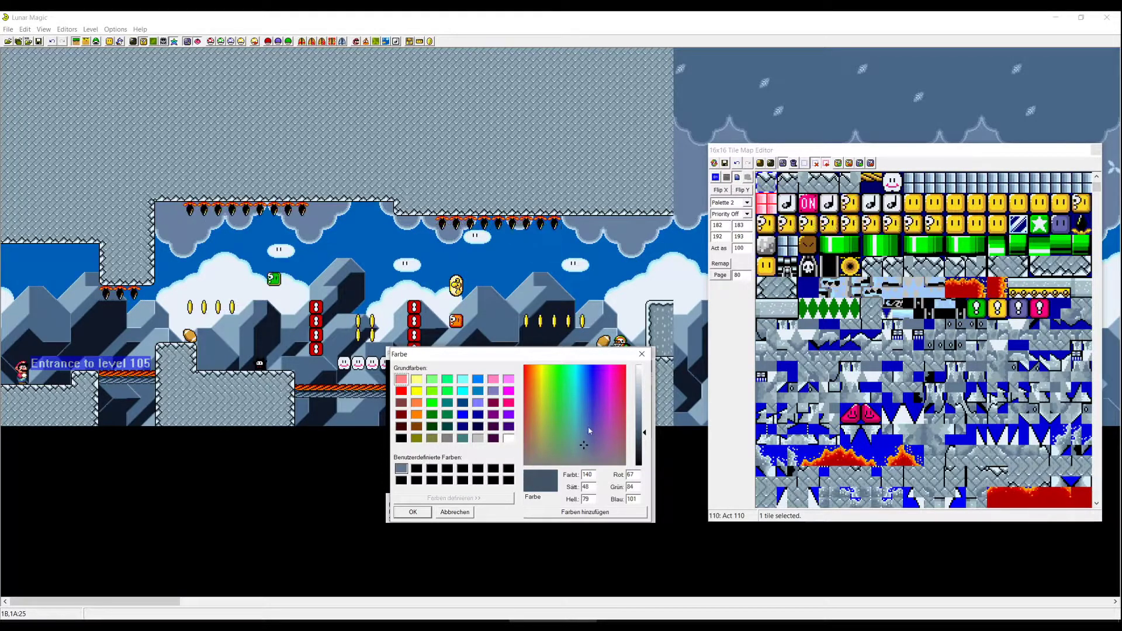
left_click(413, 512)
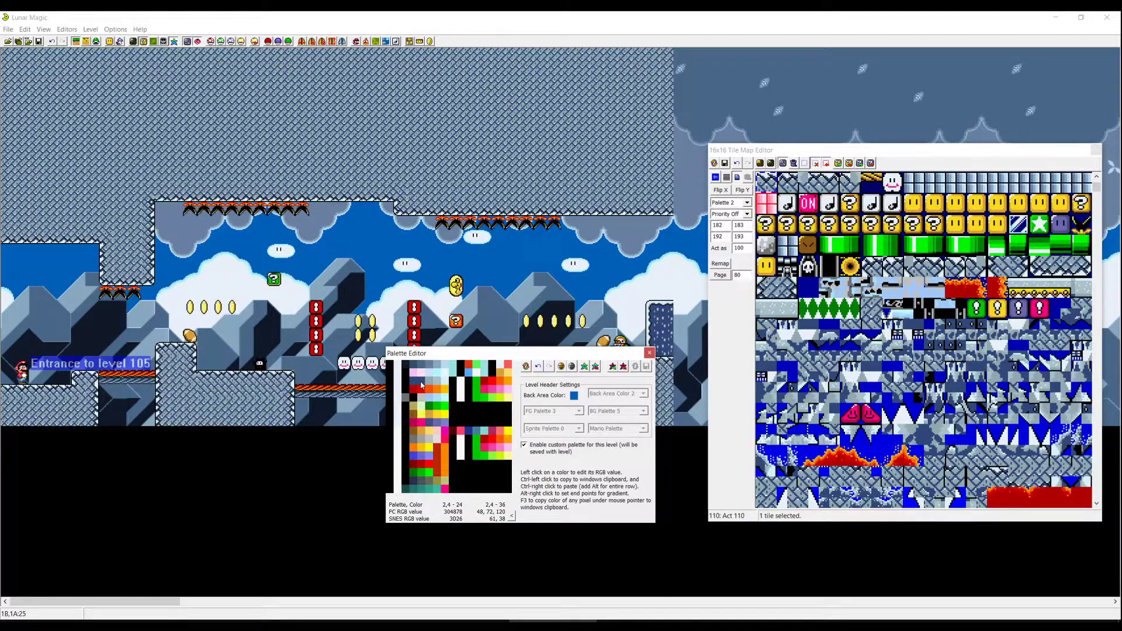
left_click(421, 385)
left_click(645, 427)
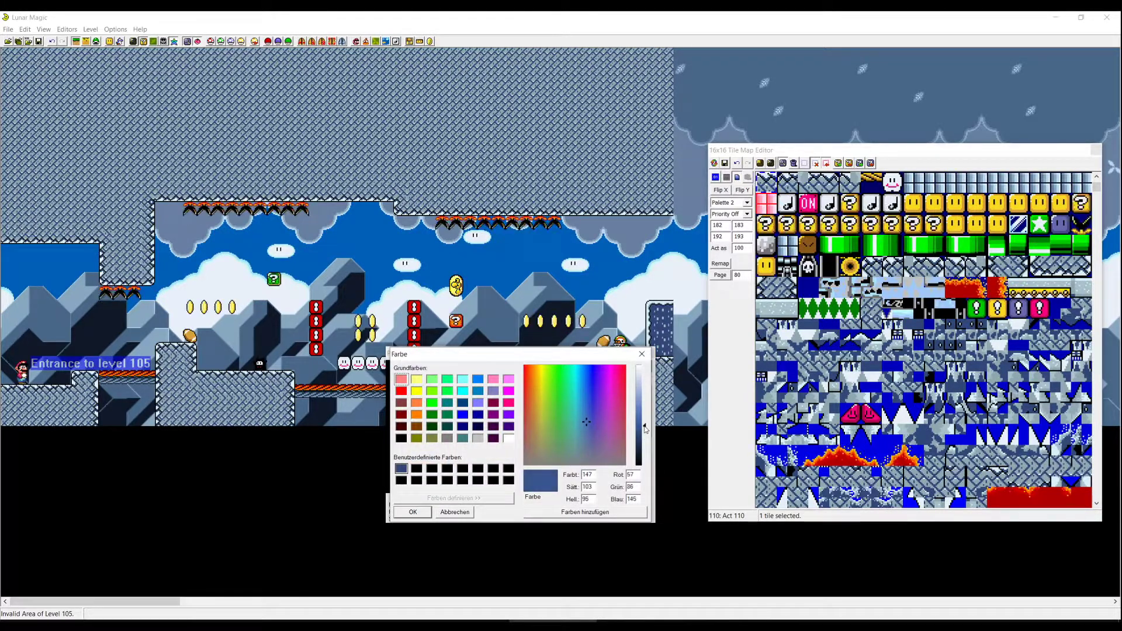
left_click(412, 512)
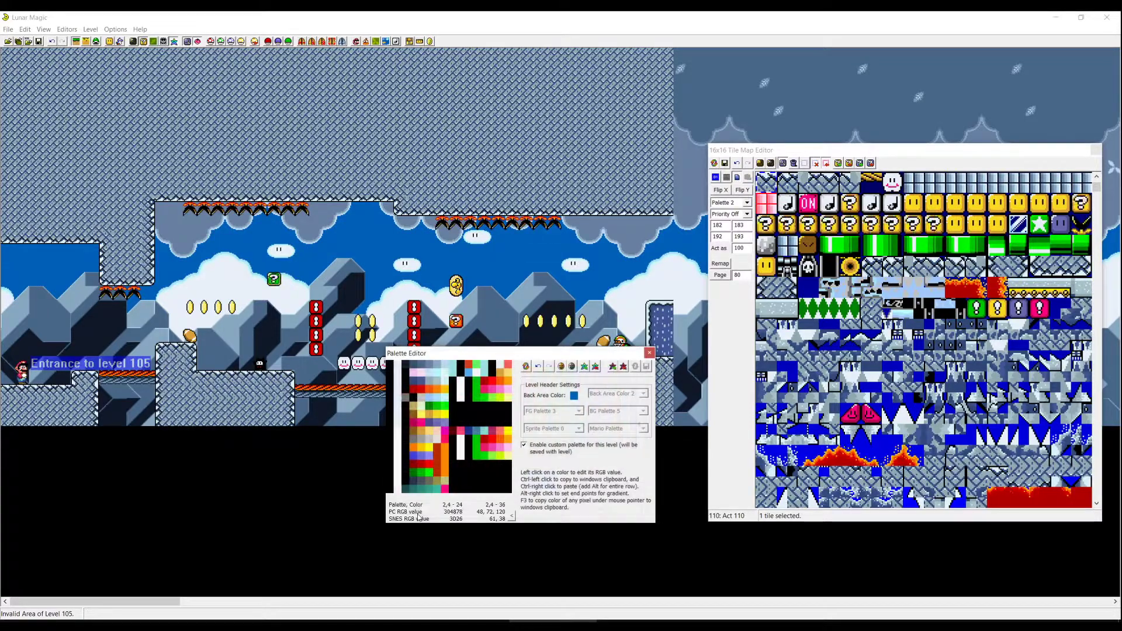
Paste the darker blue into the neighbouring slot and confirm the light blue colour
right_click(430, 384, "ctrl")
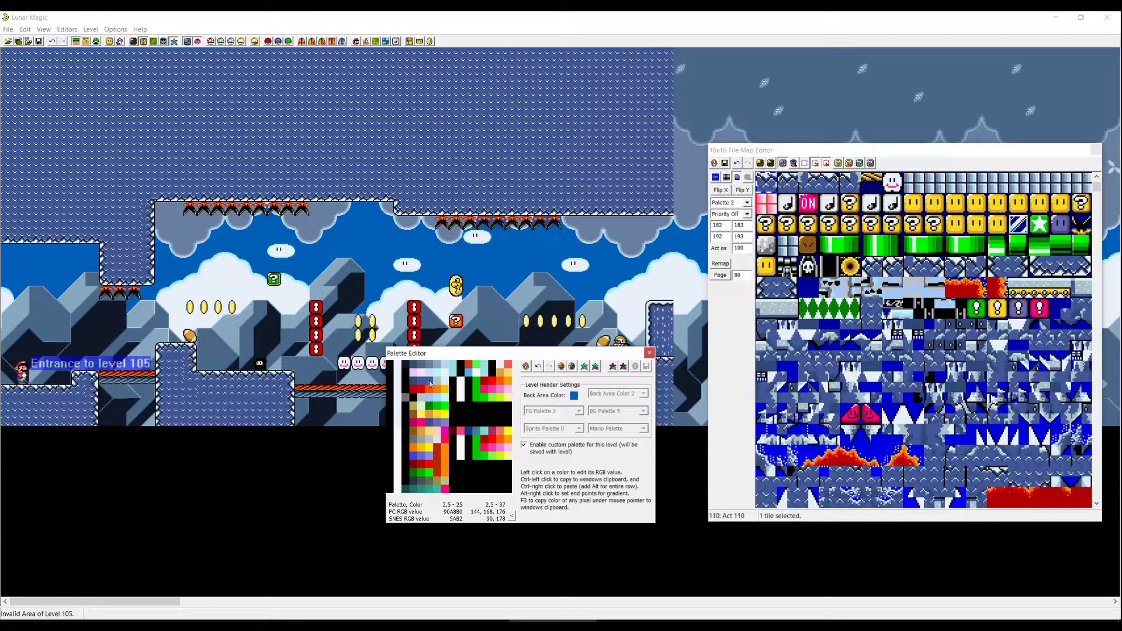
left_click(430, 384)
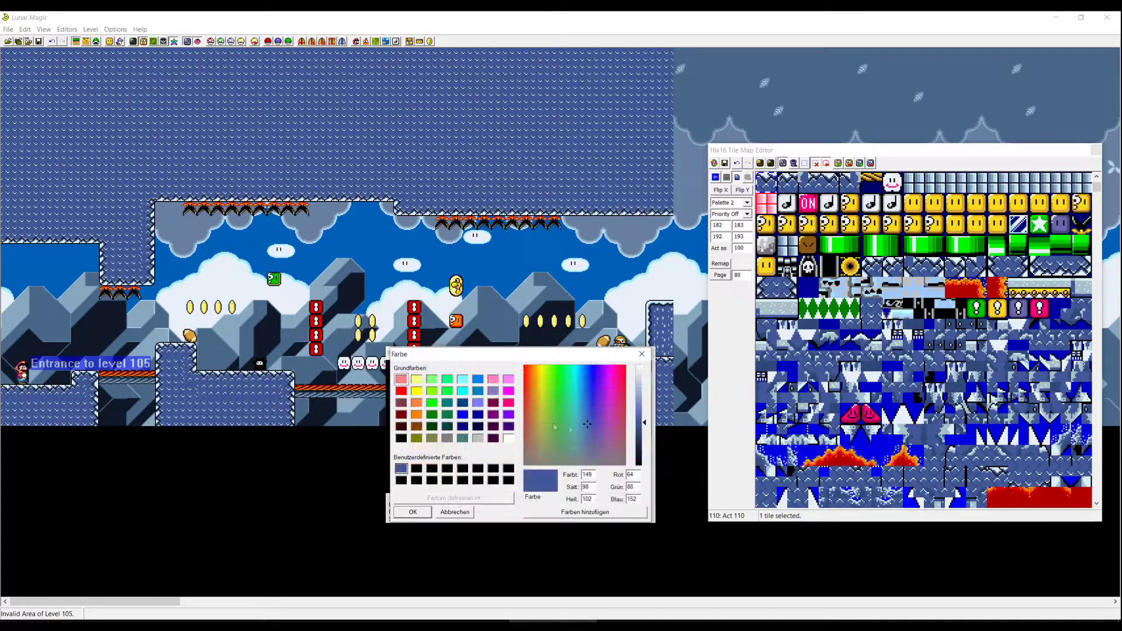
left_click(413, 513)
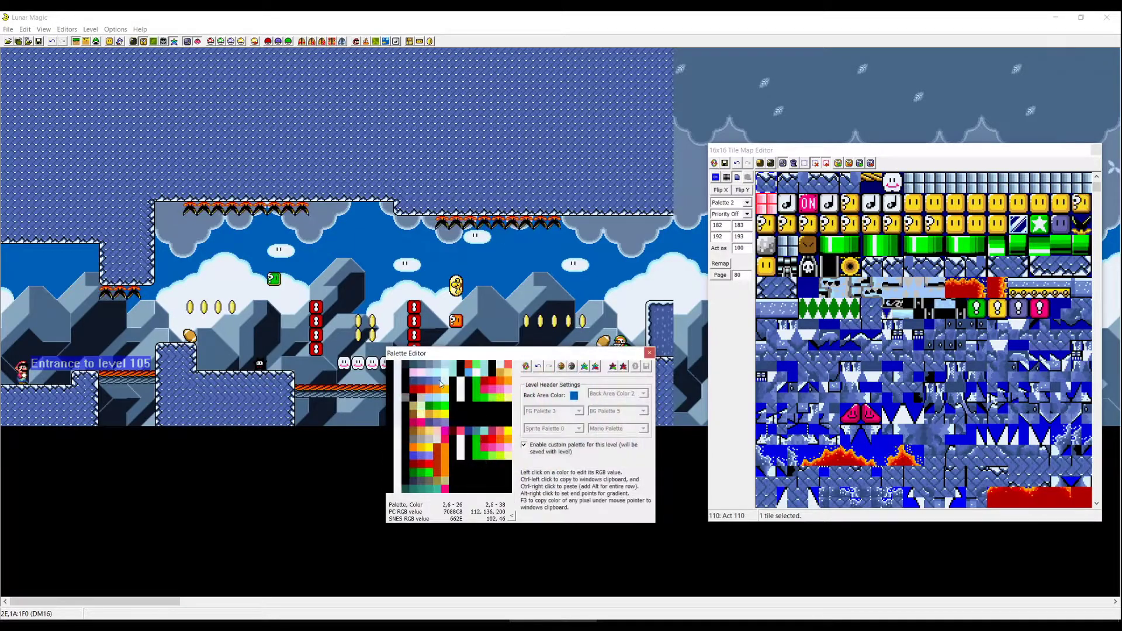
left_click(440, 383)
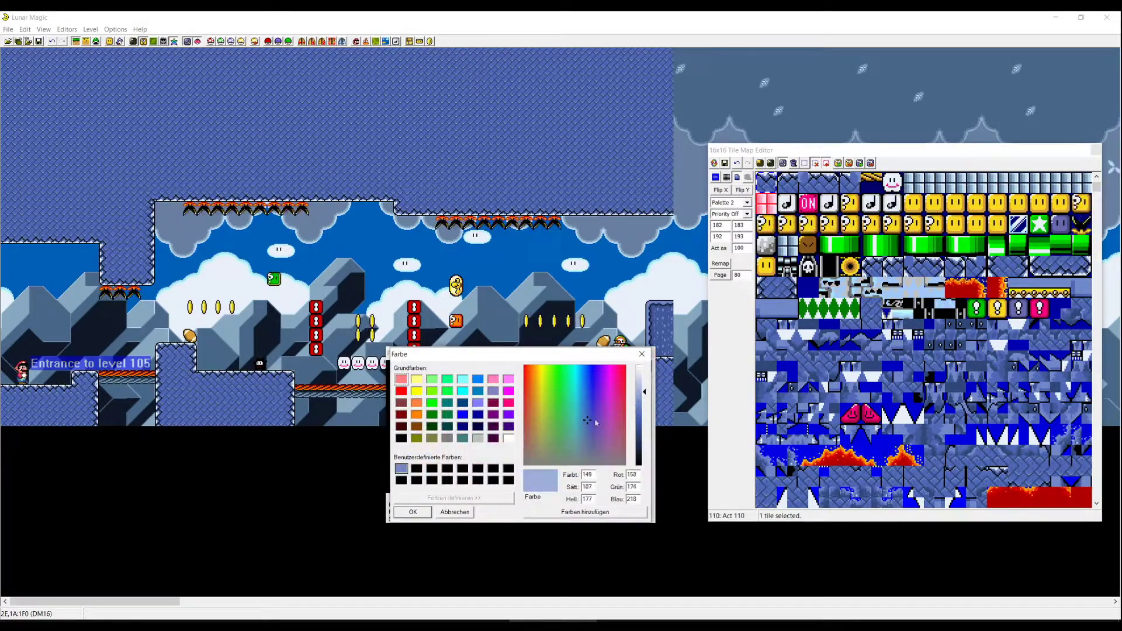
left_click(412, 512)
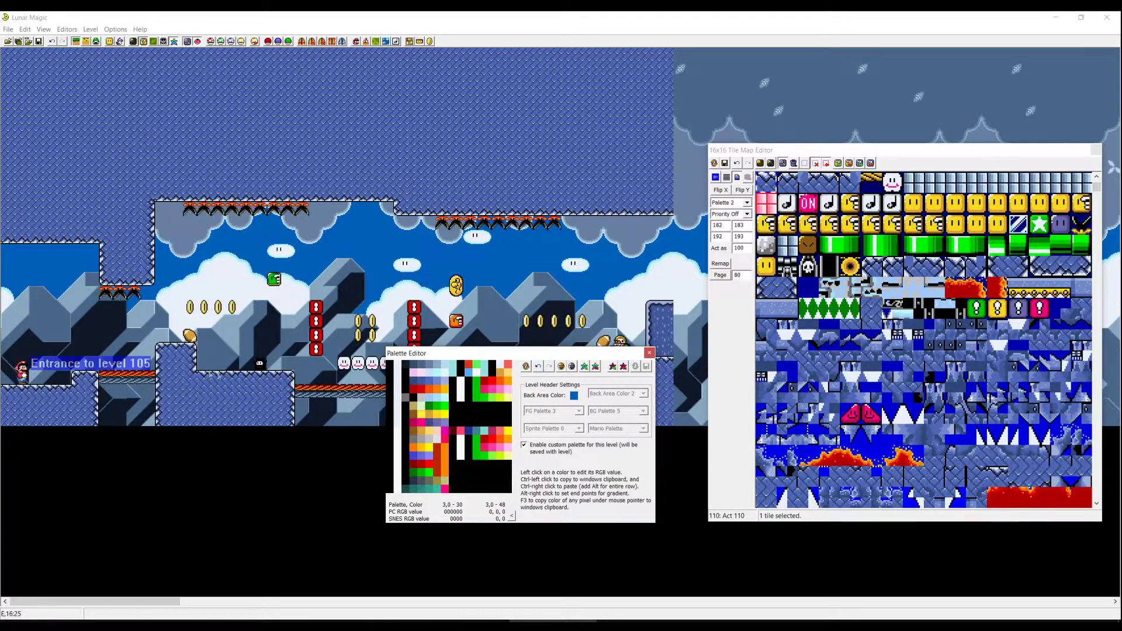
Darken the dark shades, including colour 2,2, and leave the pale blue unchanged
left_click(407, 385)
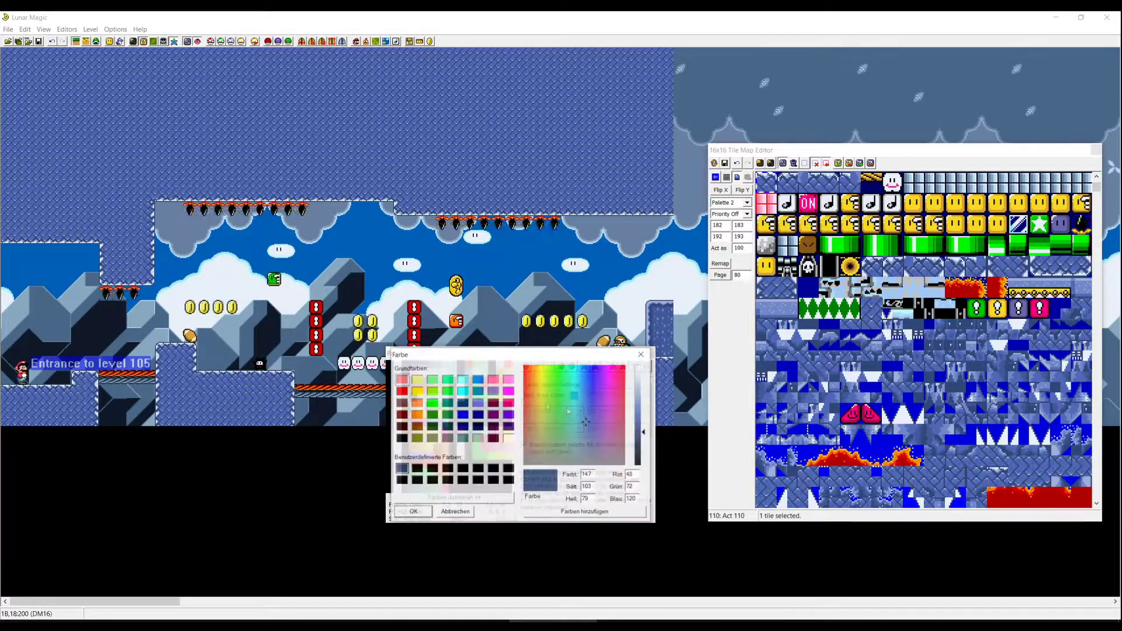
left_click(454, 511)
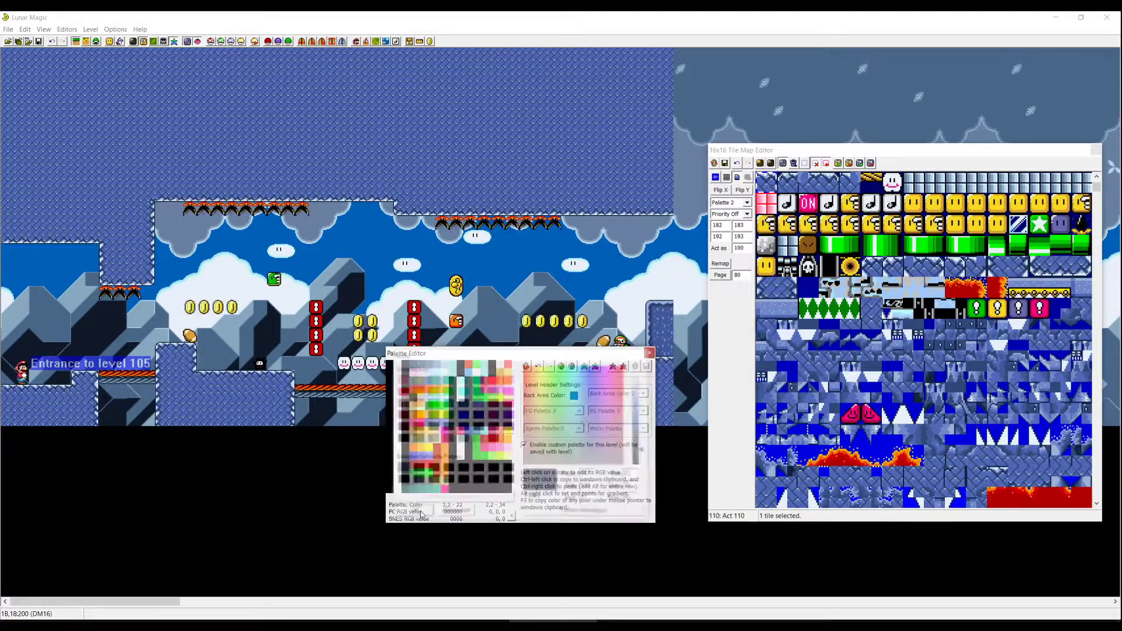
left_click(406, 383)
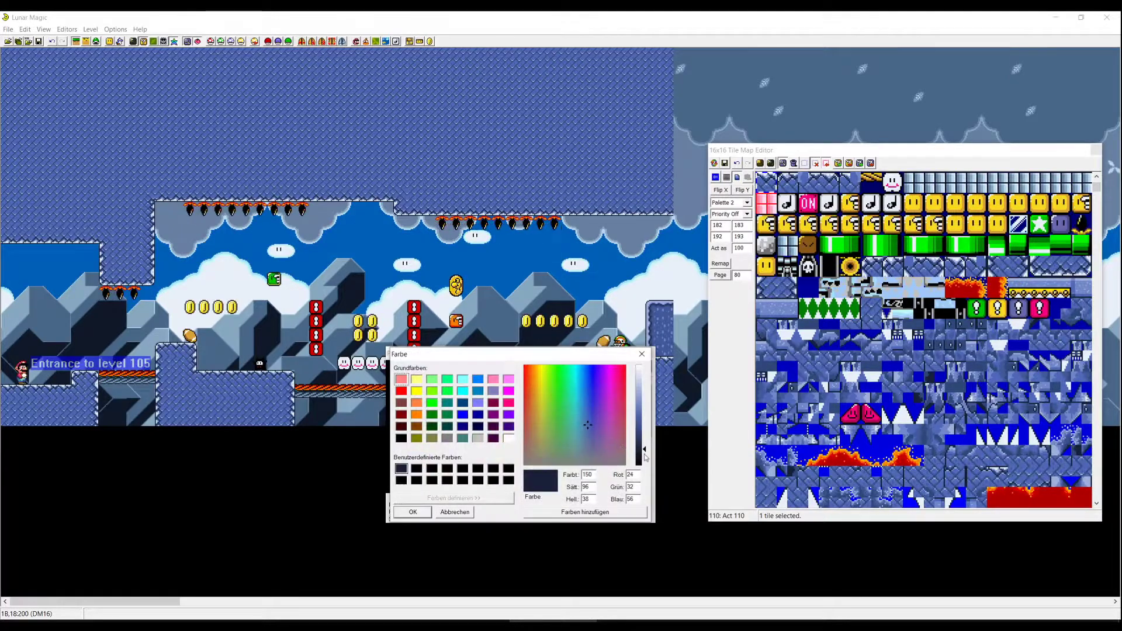
left_click(634, 453)
left_click(418, 511)
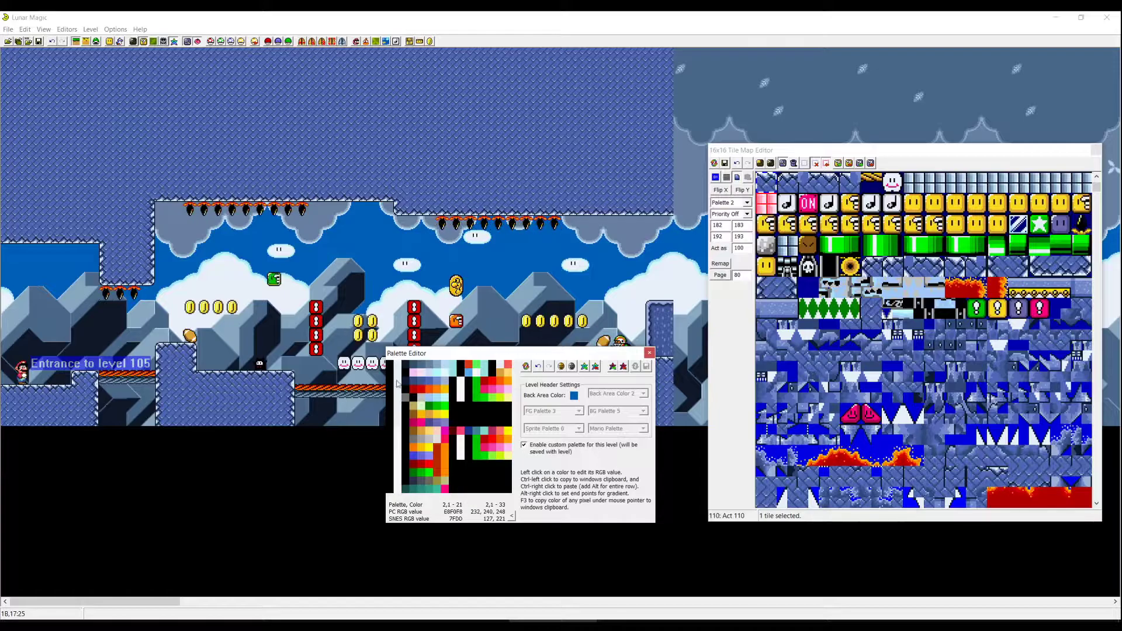
left_click(447, 386)
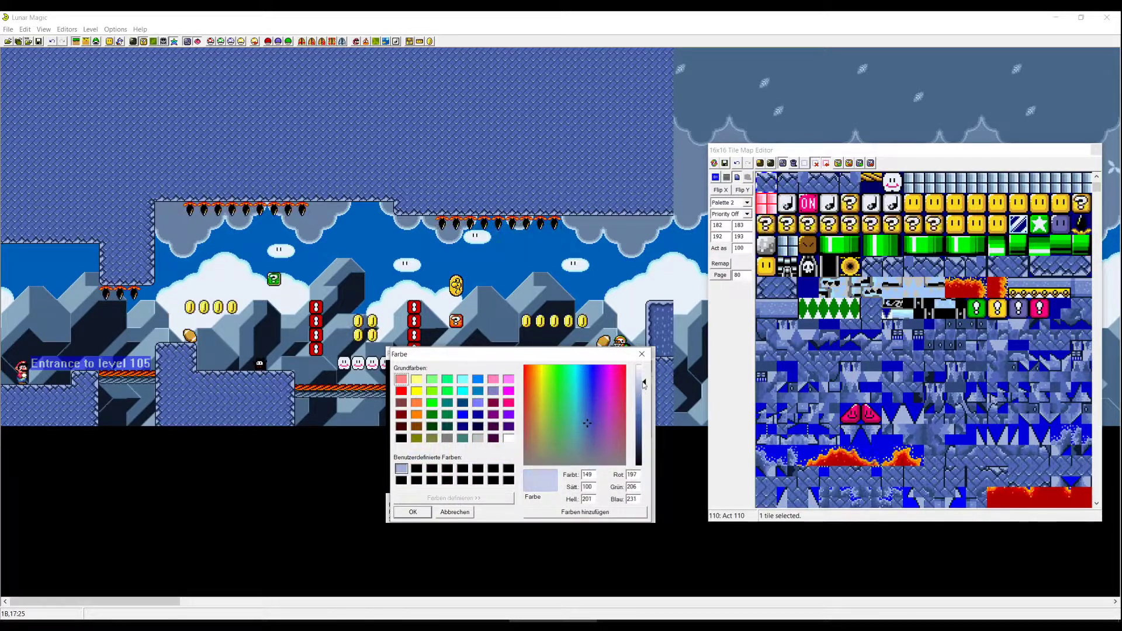
left_click(441, 514)
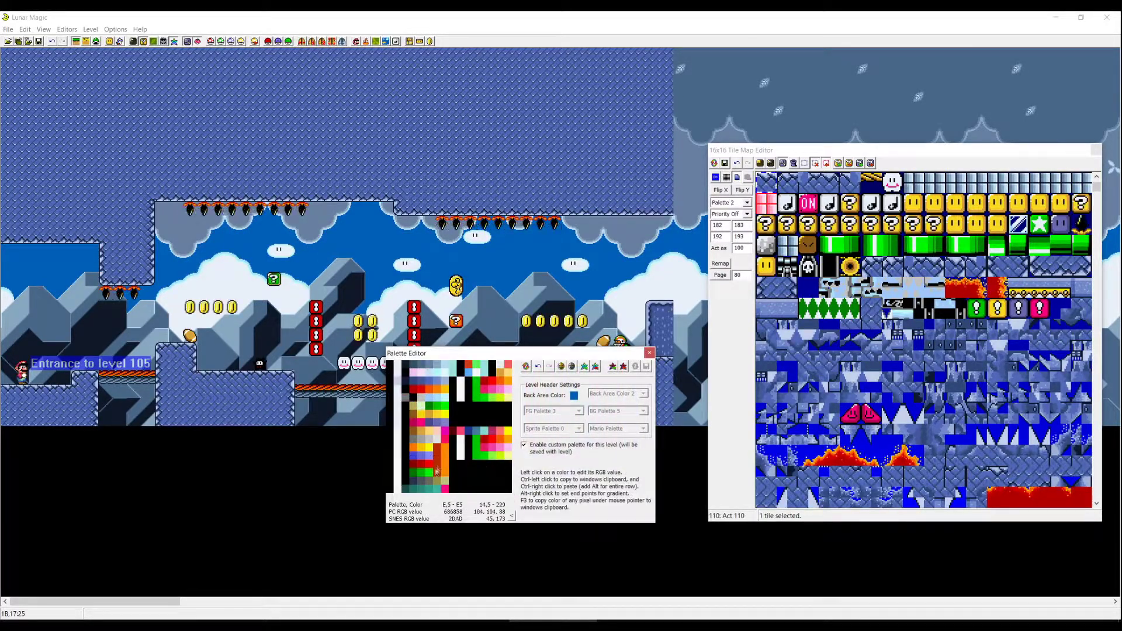
left_click_drag(445, 353, 396, 404)
left_click(694, 280)
Select the 4x6 wall column, show tile page 0x3, and assign palette 1 to all 256 tiles
left_click_drag(692, 289, 655, 350)
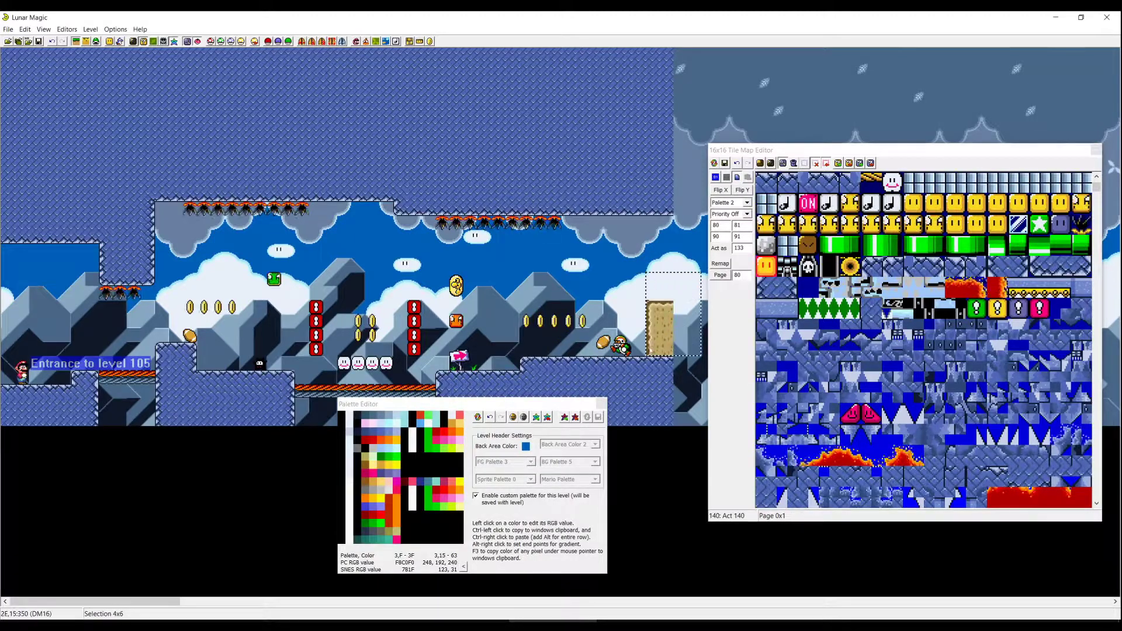
left_click_drag(656, 350, 656, 349)
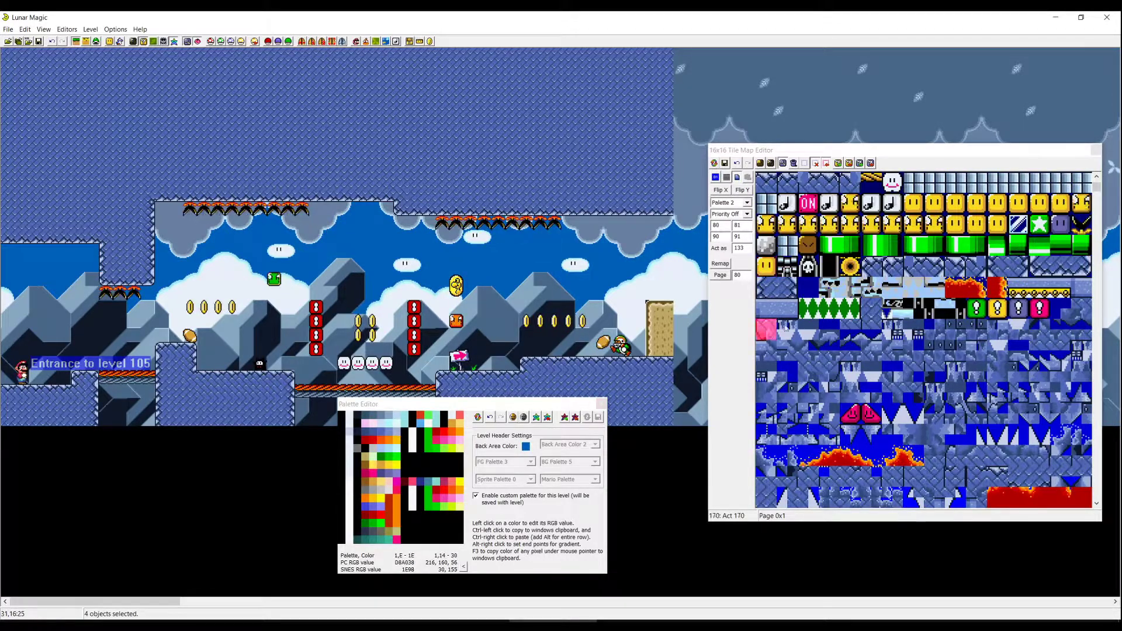
left_click(766, 308)
left_click(822, 307)
scroll(911, 314, "down", 2)
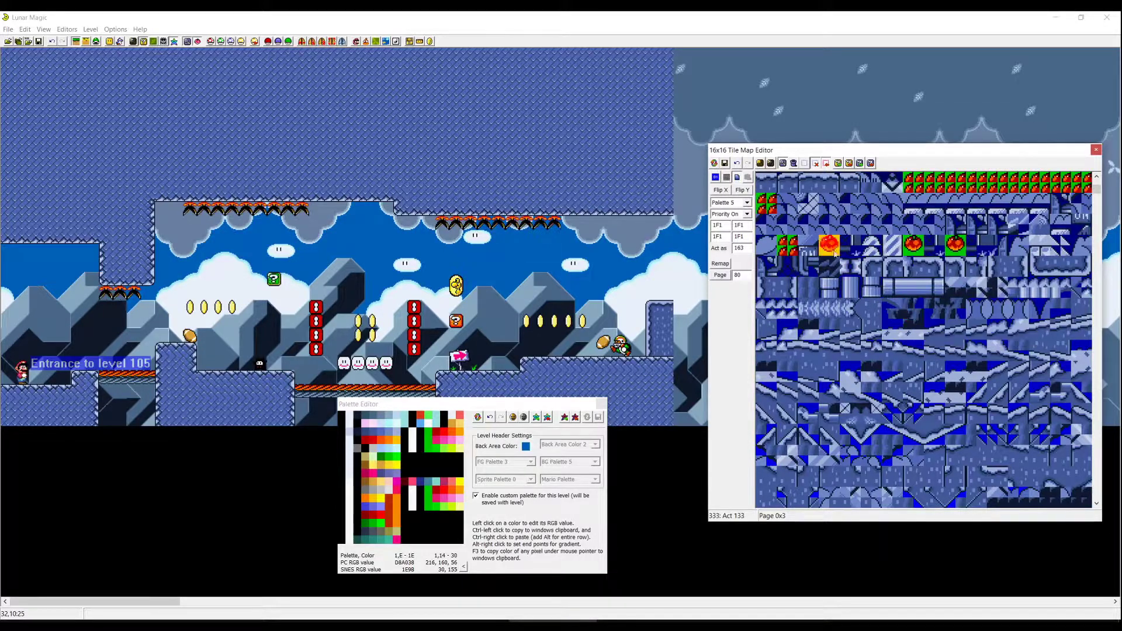
left_click(741, 204)
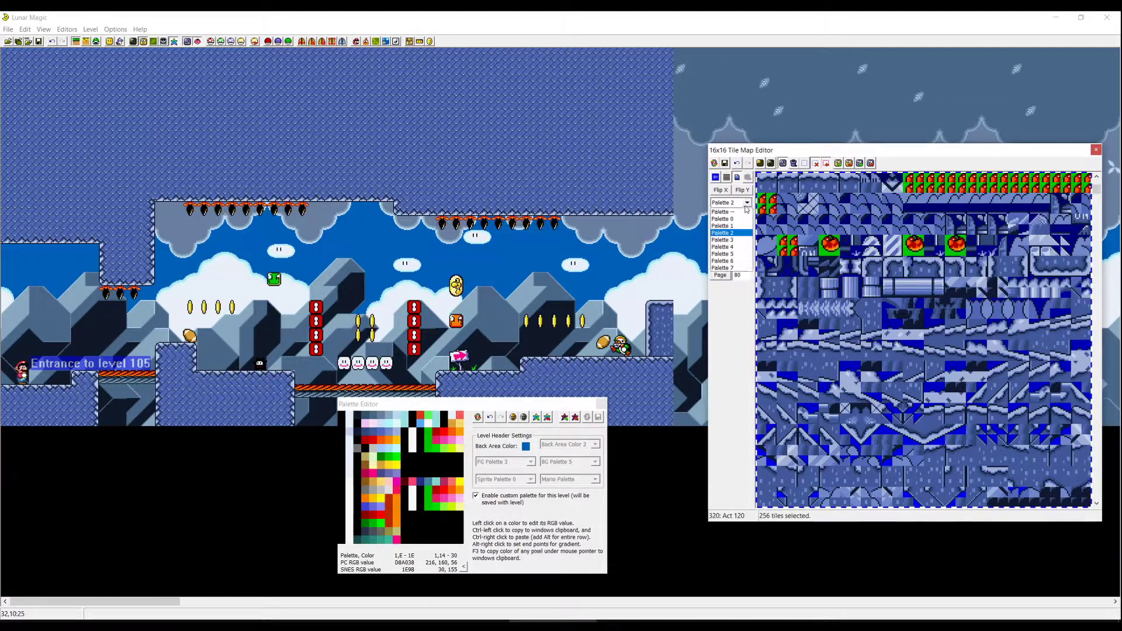
left_click(742, 241)
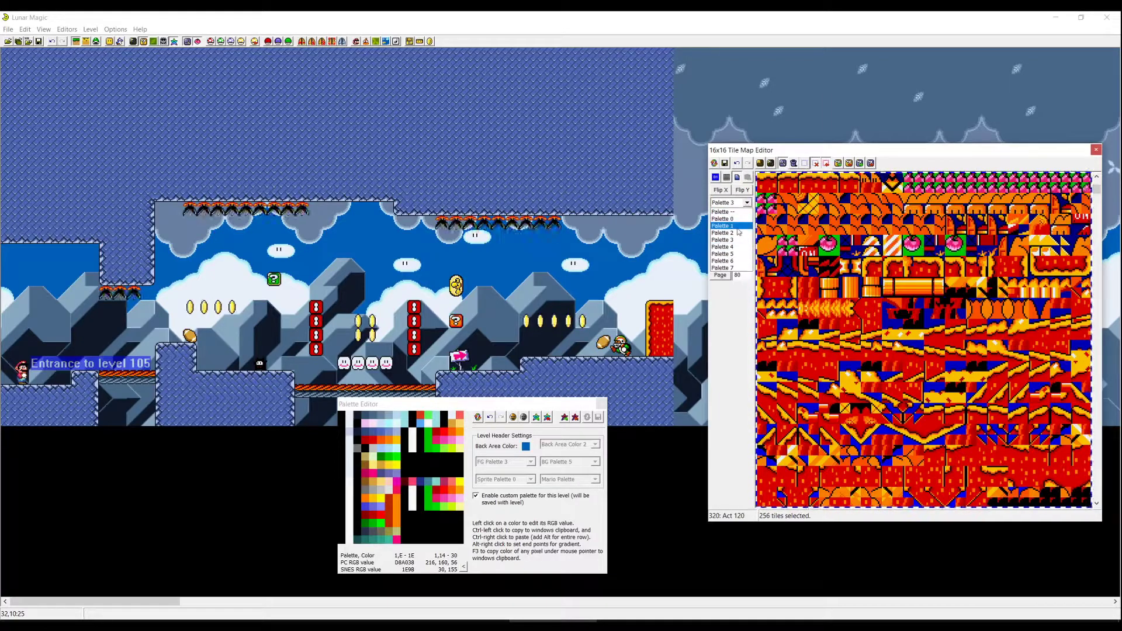
left_click(738, 228)
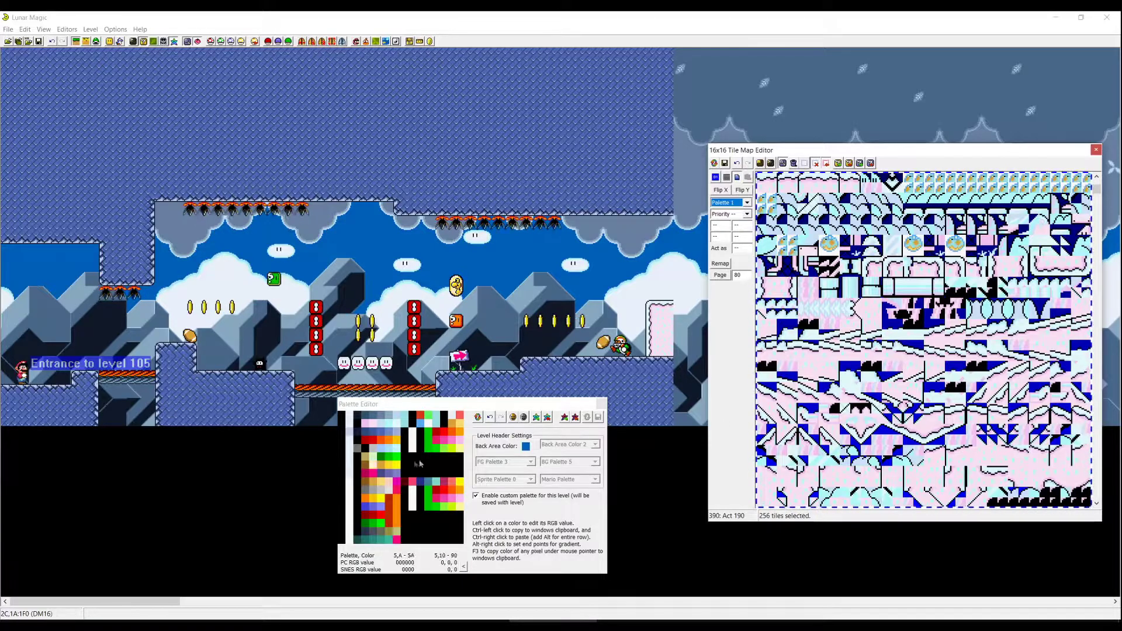
Recolour the first two palette 1 entries to green and dark green
left_click(397, 428)
left_click(510, 446)
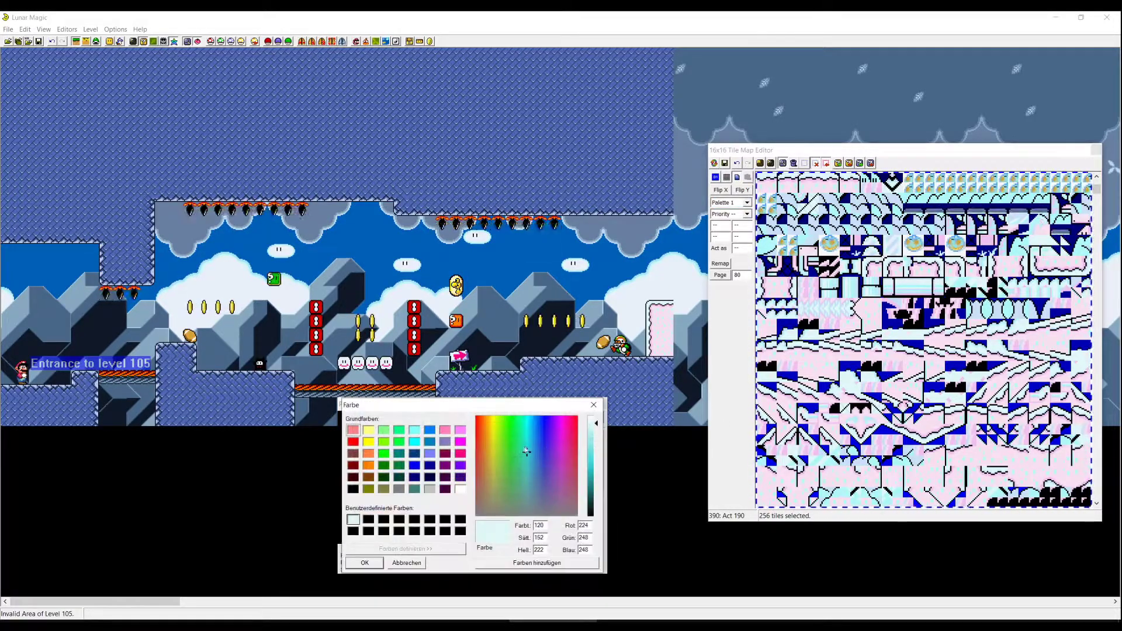
left_click(597, 458)
left_click(369, 564)
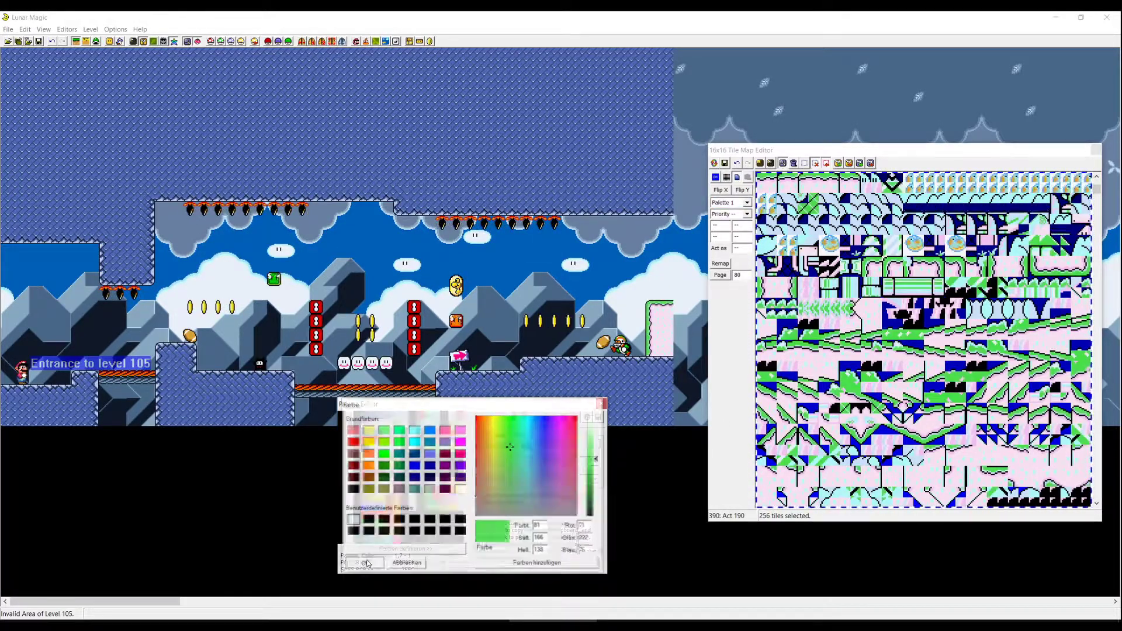
left_click(383, 424)
left_click(509, 445)
left_click(596, 487)
left_click(372, 564)
Set the next palette 1 entries to a darker green and a beige shade
left_click(377, 424)
left_click(510, 446)
left_click(597, 503)
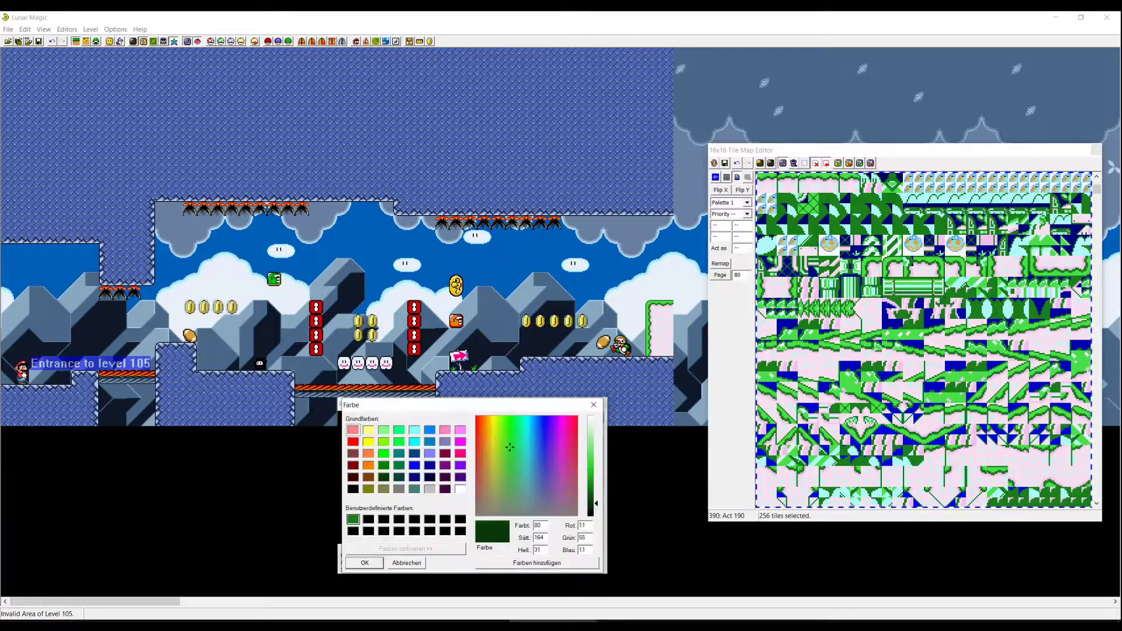
left_click(371, 564)
left_click(369, 425)
left_click(491, 492)
left_click(597, 460)
left_click(369, 563)
Darken the following entry and turn the khaki dirt colour dark brown
left_click(364, 425)
left_click(491, 491)
left_click(596, 478)
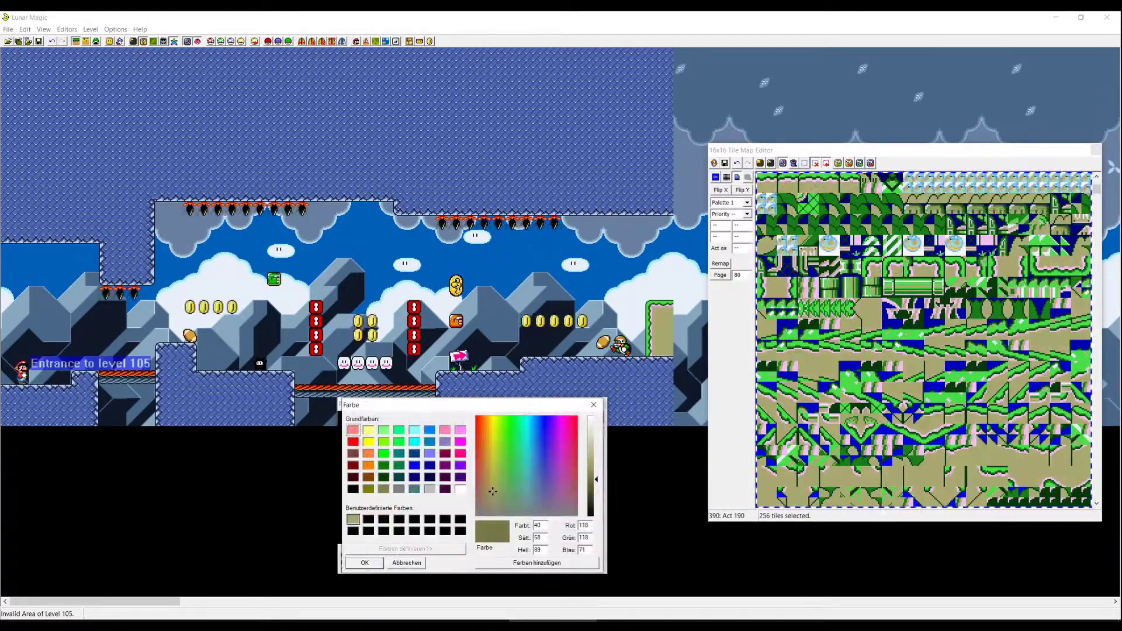
left_click(371, 564)
left_click(358, 425)
left_click(370, 564)
left_click(364, 425)
left_click(482, 491)
left_click(371, 564)
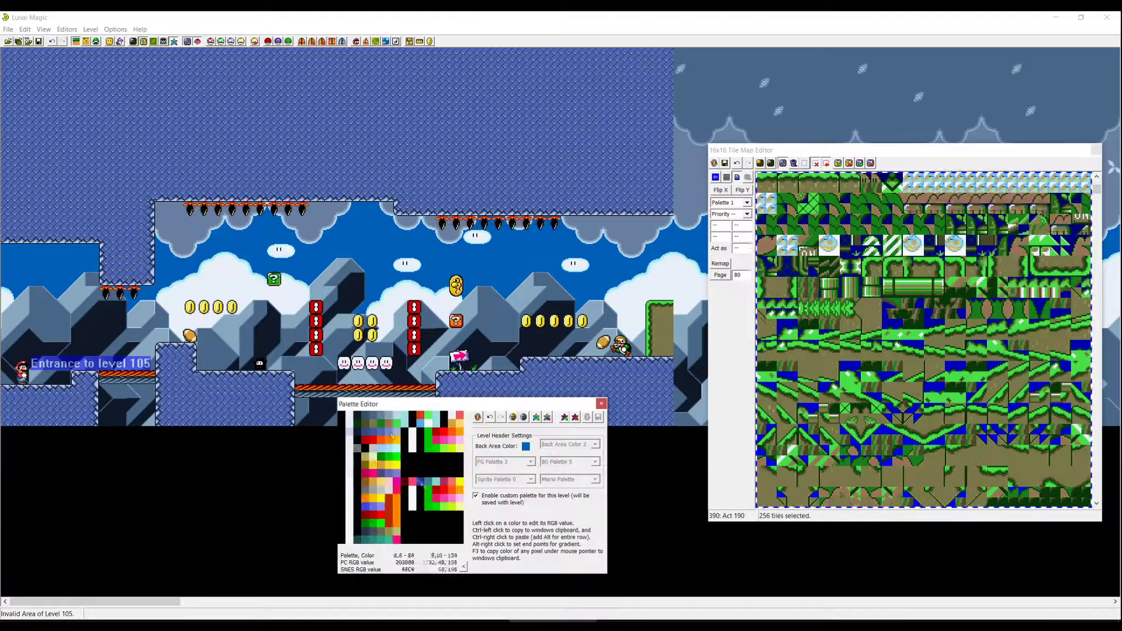
left_click(364, 425)
left_click(592, 487)
left_click(371, 564)
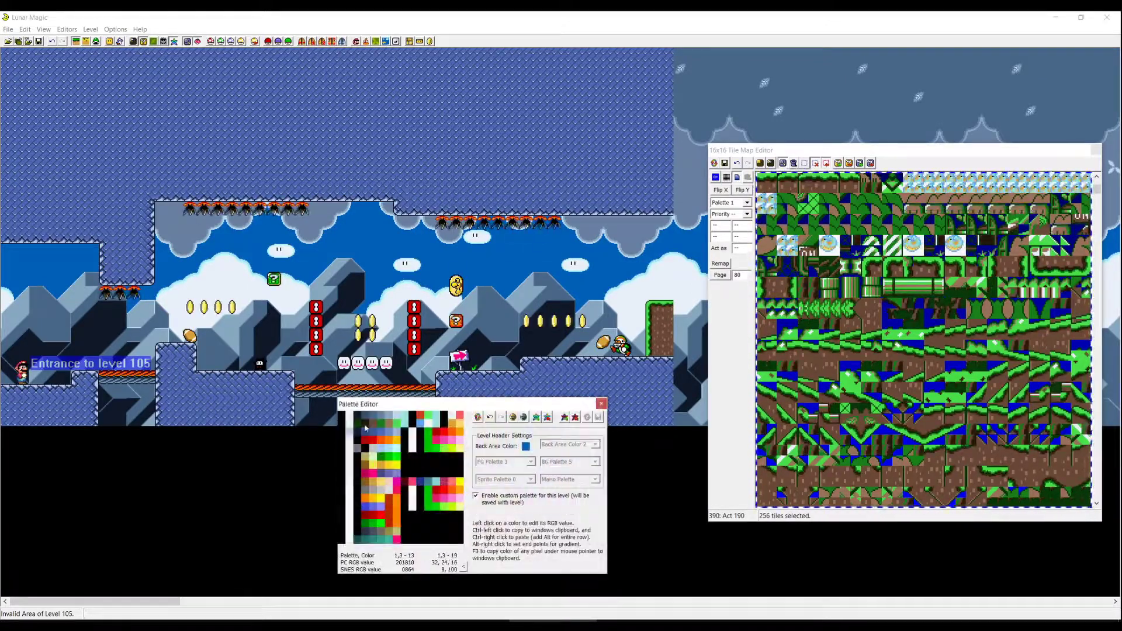
Close the colour picker and the Palette Editor, then save level 105
left_click(365, 563)
left_click(364, 425)
left_click(364, 563)
left_click(600, 404)
left_click(39, 41)
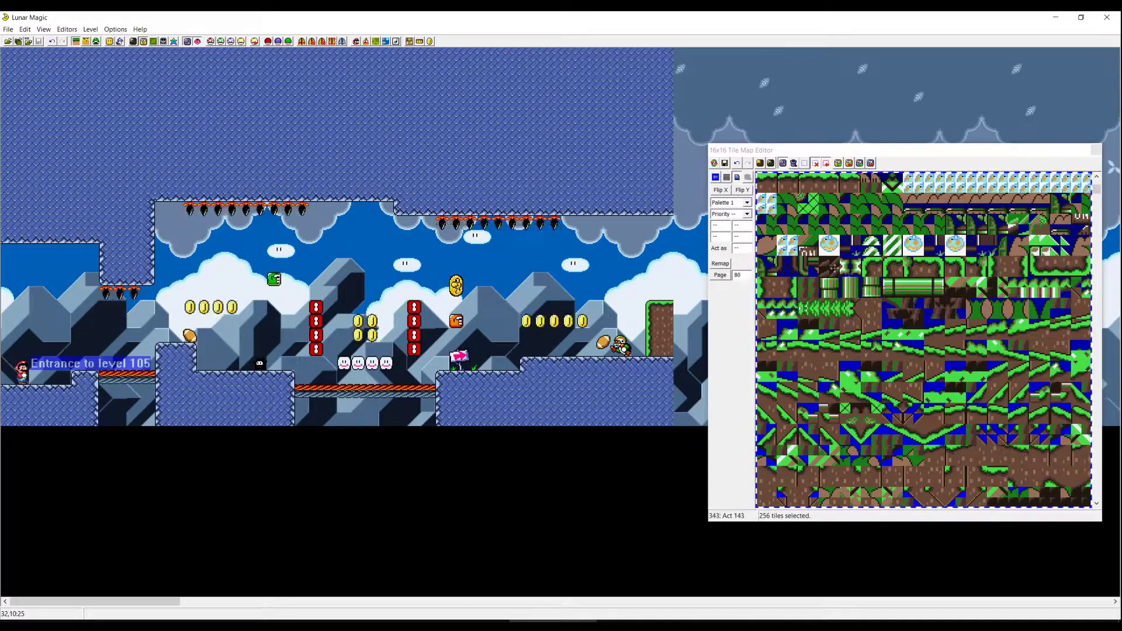
Return the 16x16 Tile Map Editor to its first page, close it, and save level 105 to the ROM
left_click(767, 164)
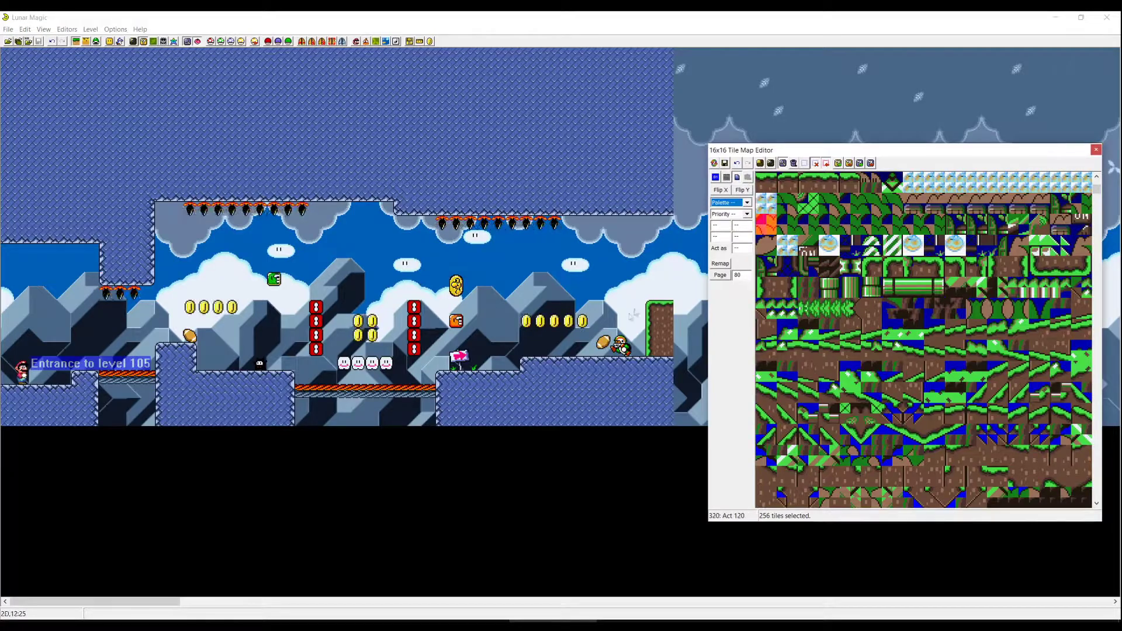
left_click(650, 338)
left_click(658, 307)
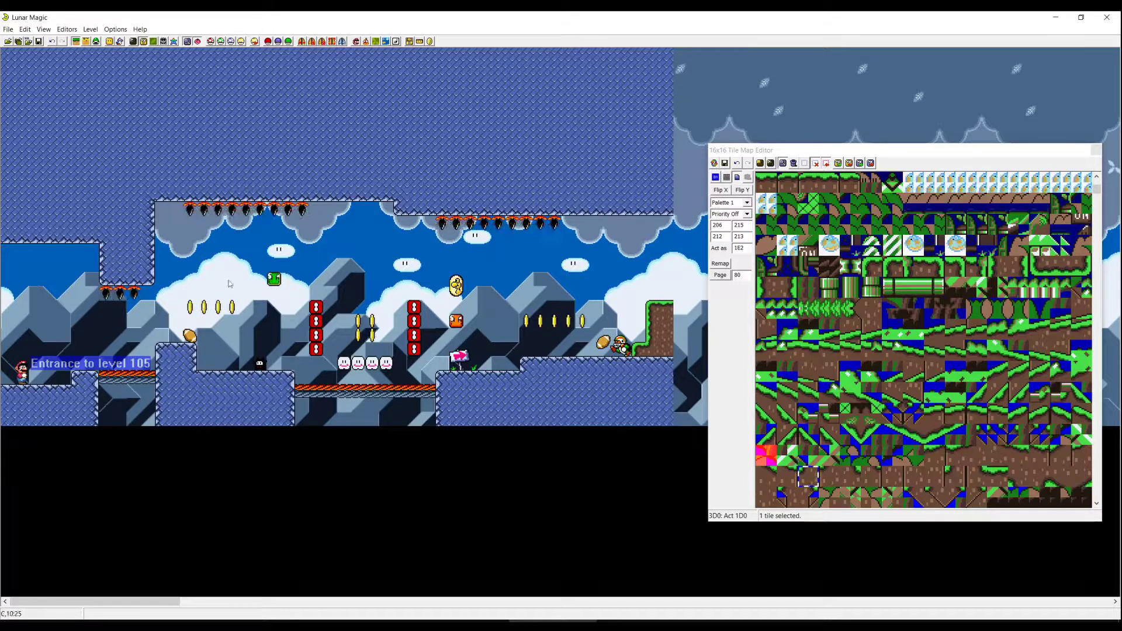
left_click(963, 370)
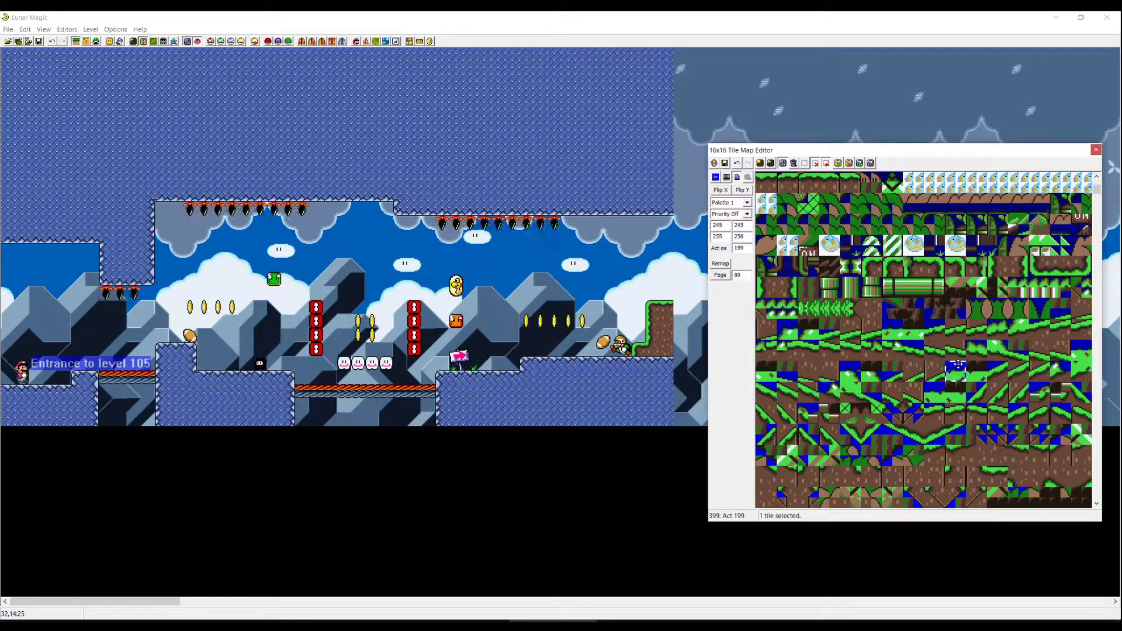
key("Page_Up")
key("Page_Up")
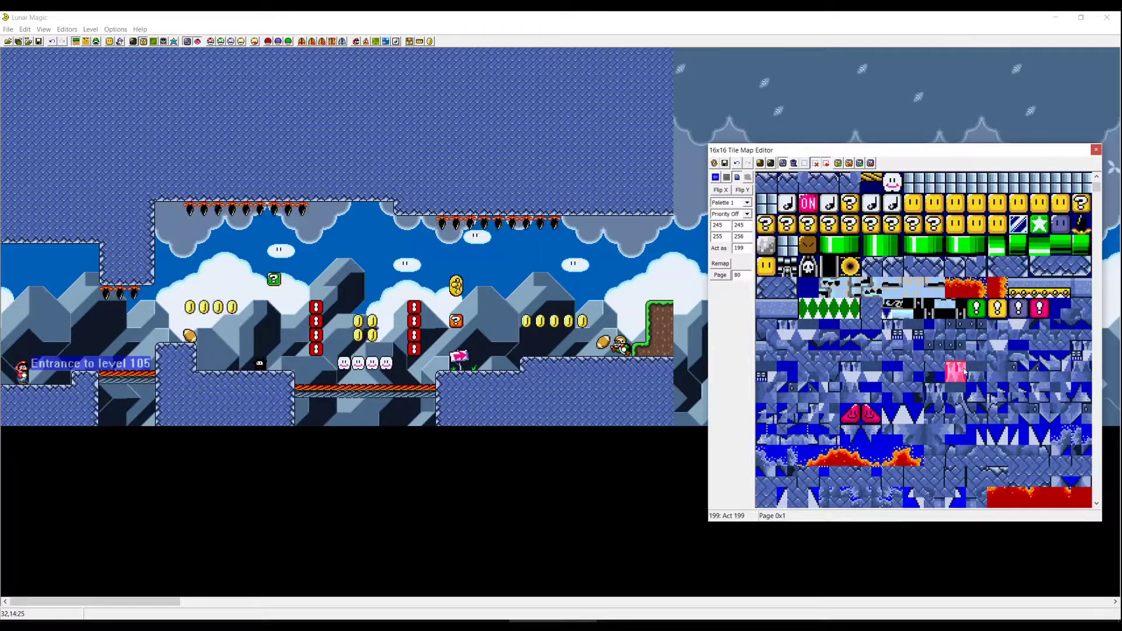
left_click(1096, 151)
left_click(39, 42)
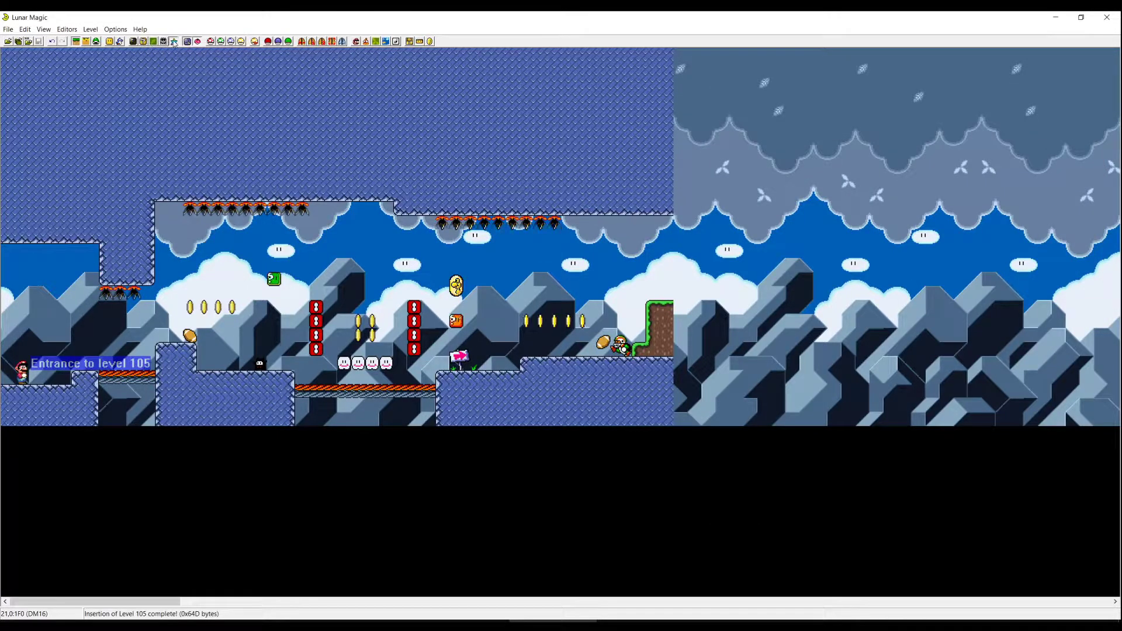
Export level 105's palette from the Palette Editor as 105.pal, then switch to level 106
left_click(163, 42)
left_click(624, 247)
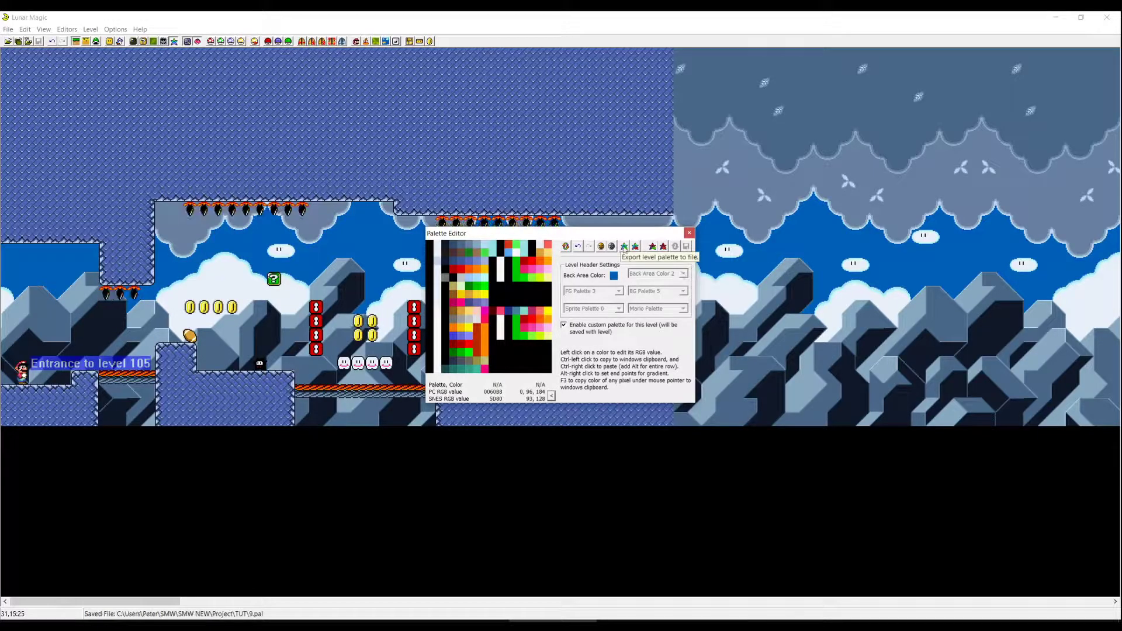
left_click(624, 247)
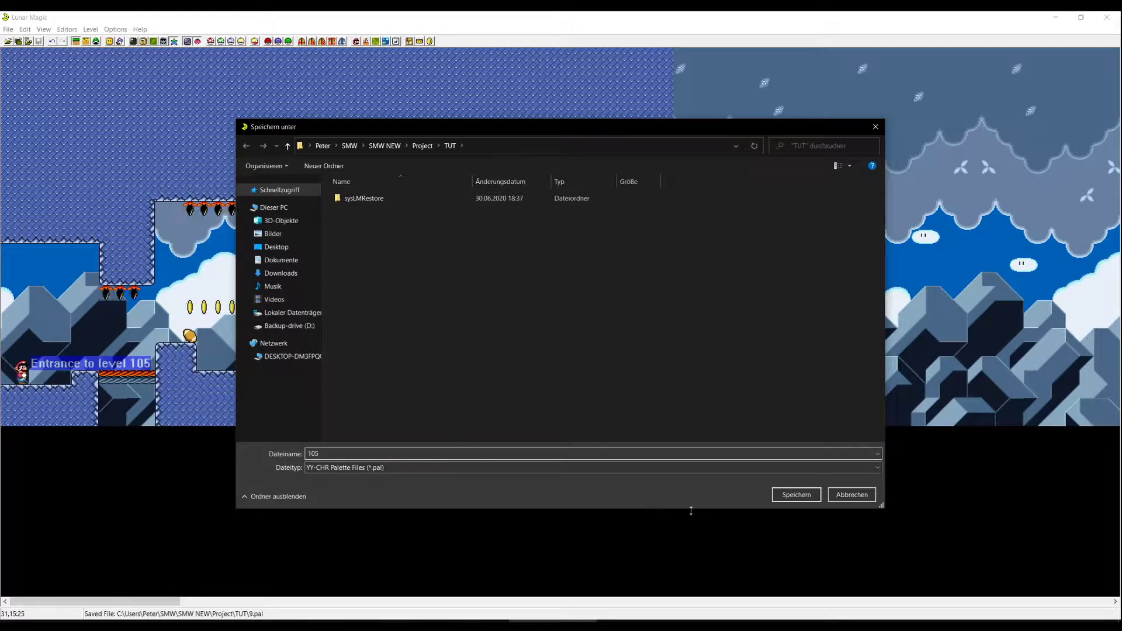
left_click(792, 496)
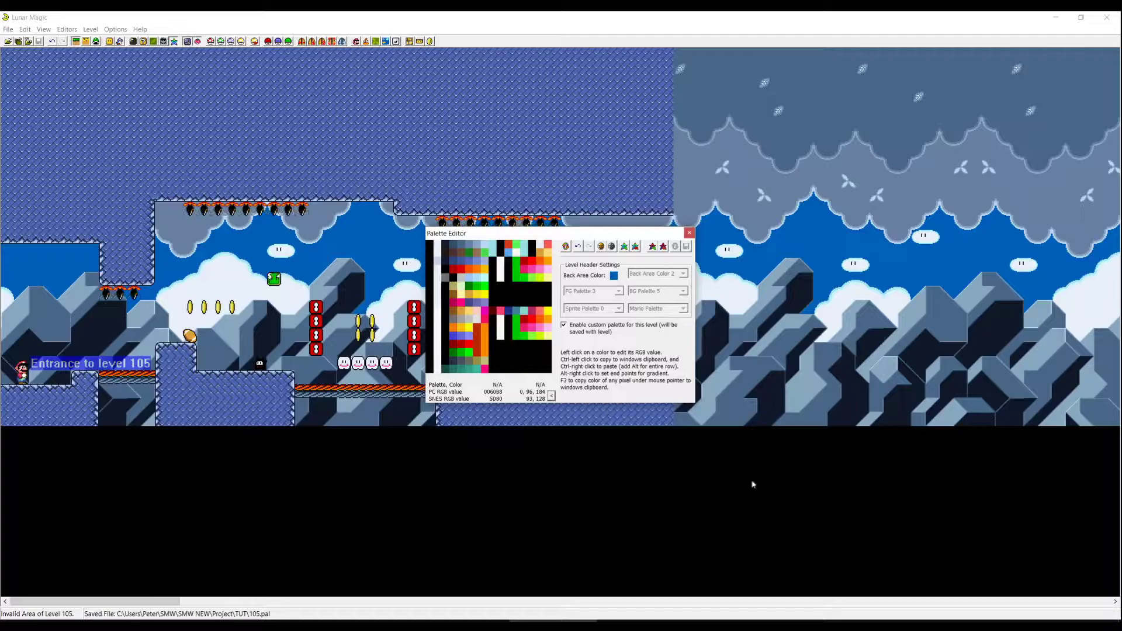
key("Page_Up")
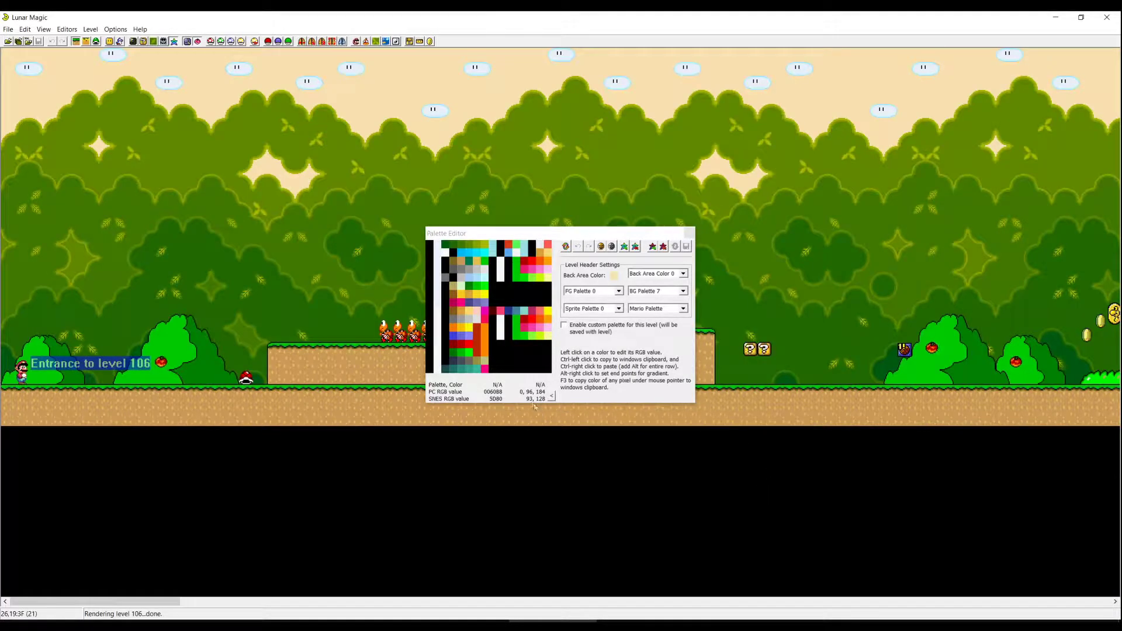
Import 105.pal as level 106's palette, then go back to level 105
left_click(636, 247)
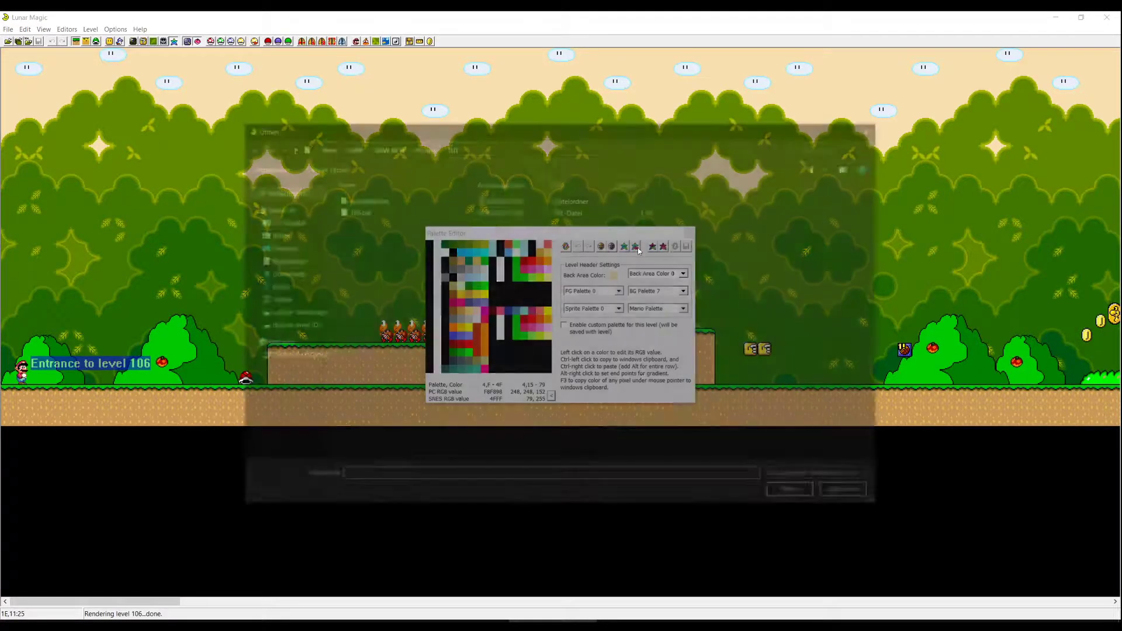
double_click(356, 211)
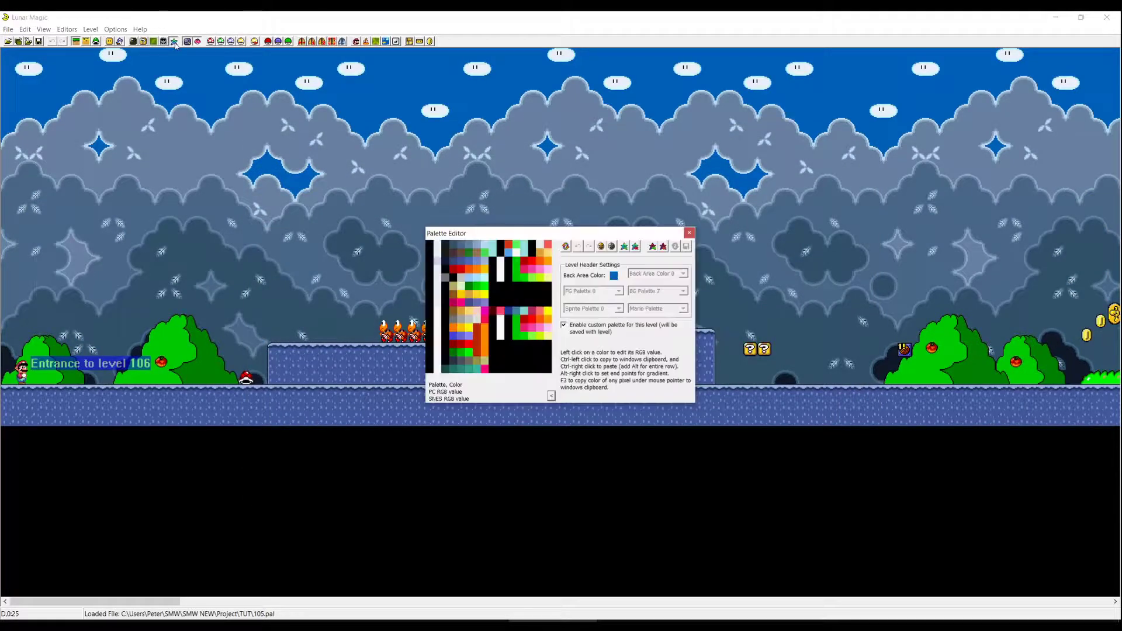
left_click(39, 42)
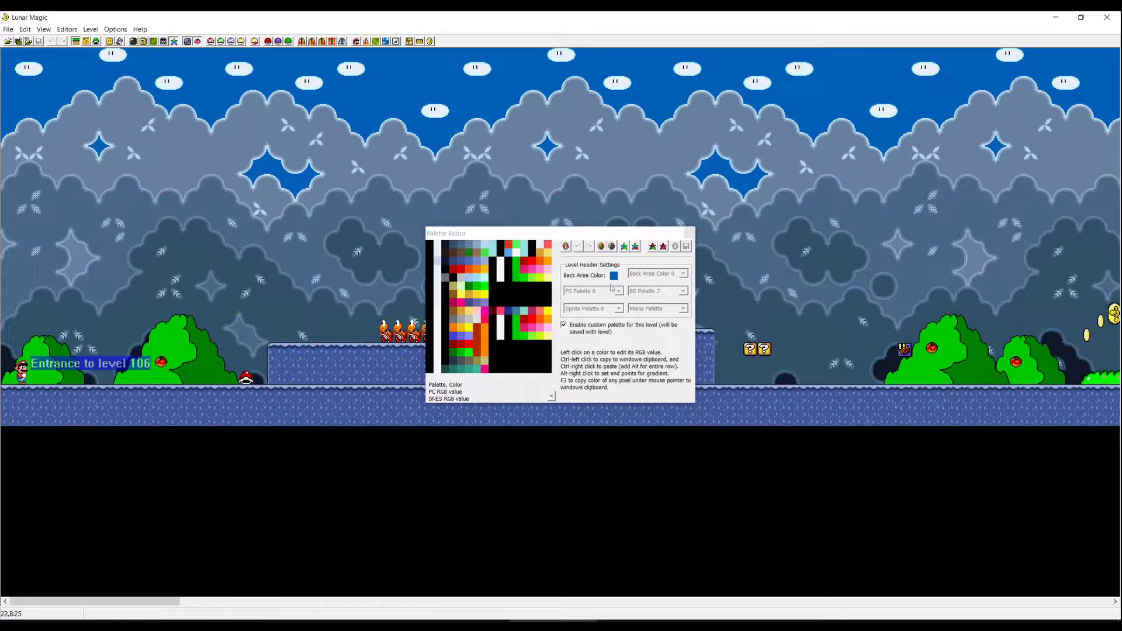
key("Page_Down")
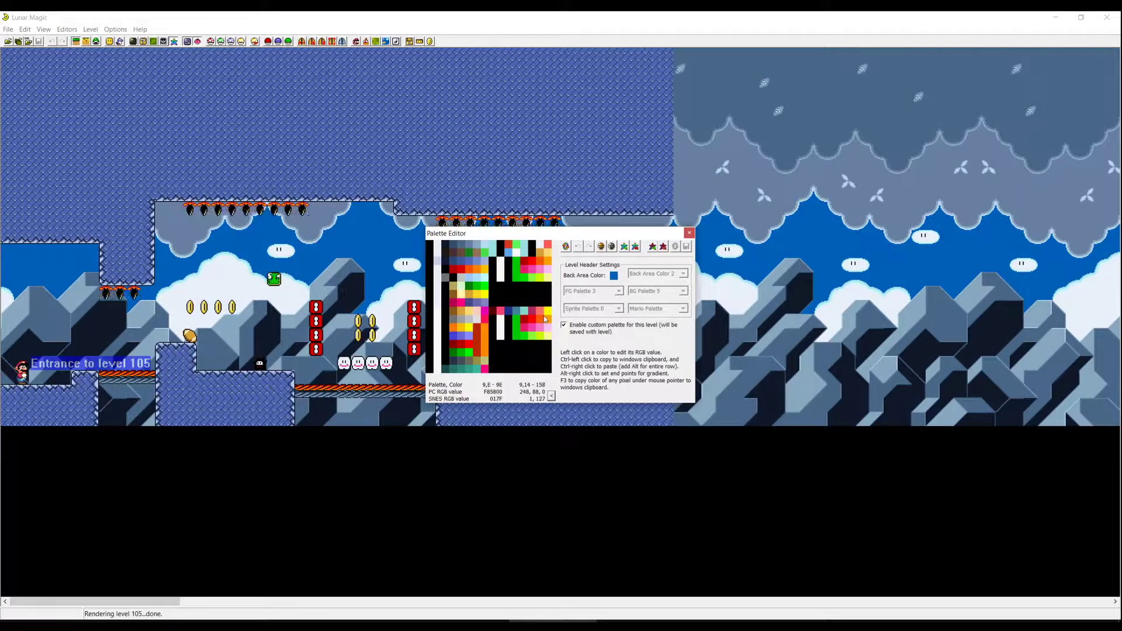
In palette mask mode, disable all colours except a few top-row ones and overwrite 105.pal
left_click(602, 246)
left_click(612, 247)
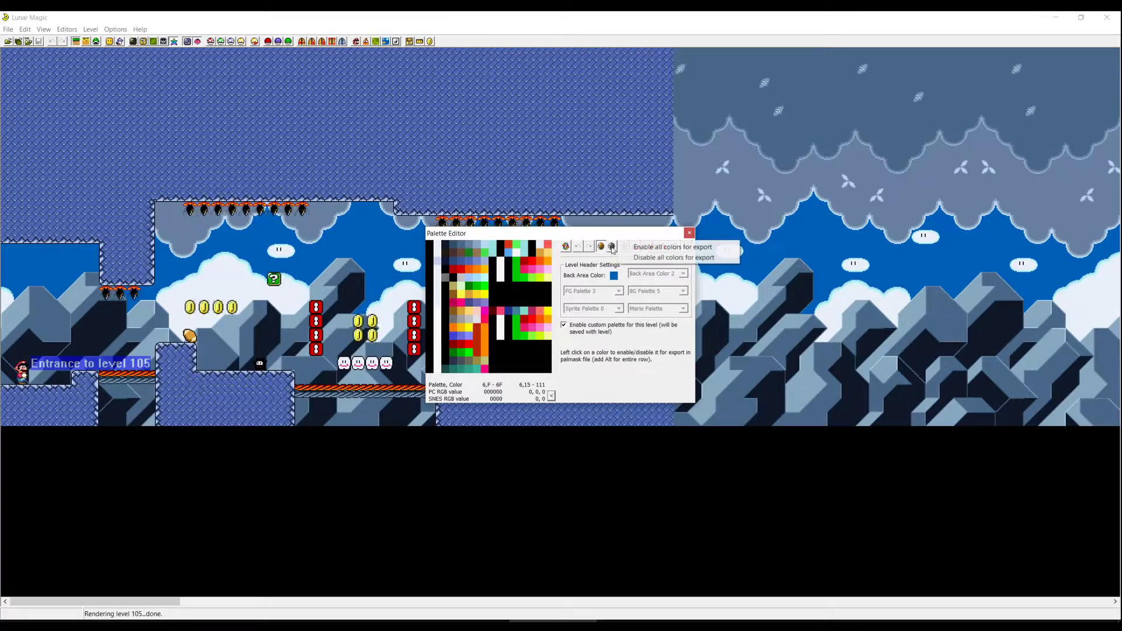
left_click(640, 258)
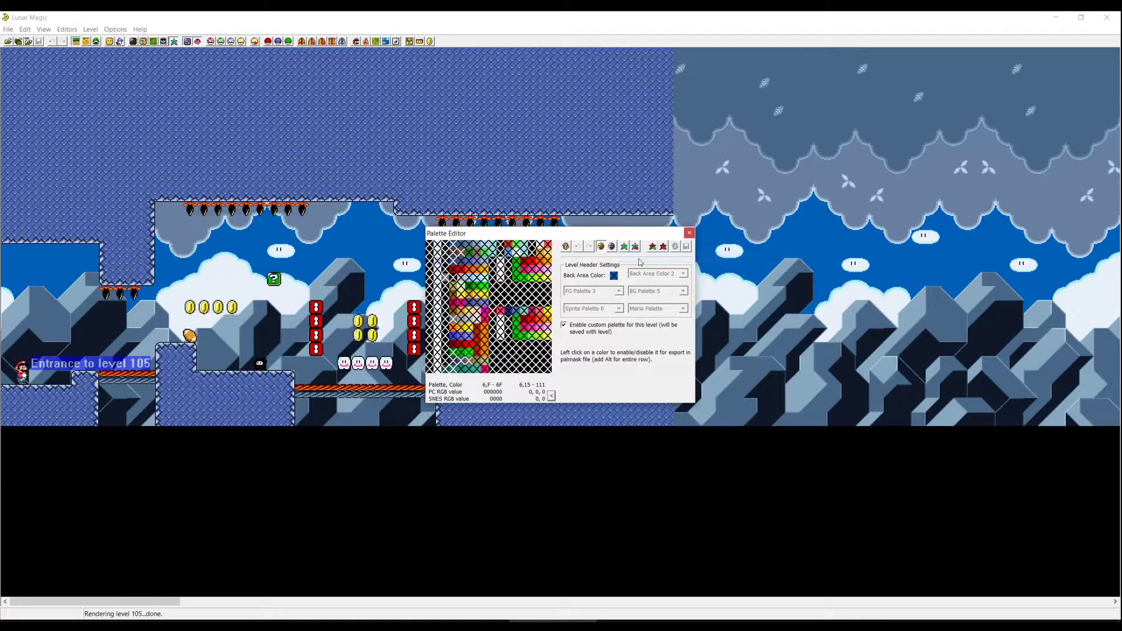
left_click(475, 247, "alt")
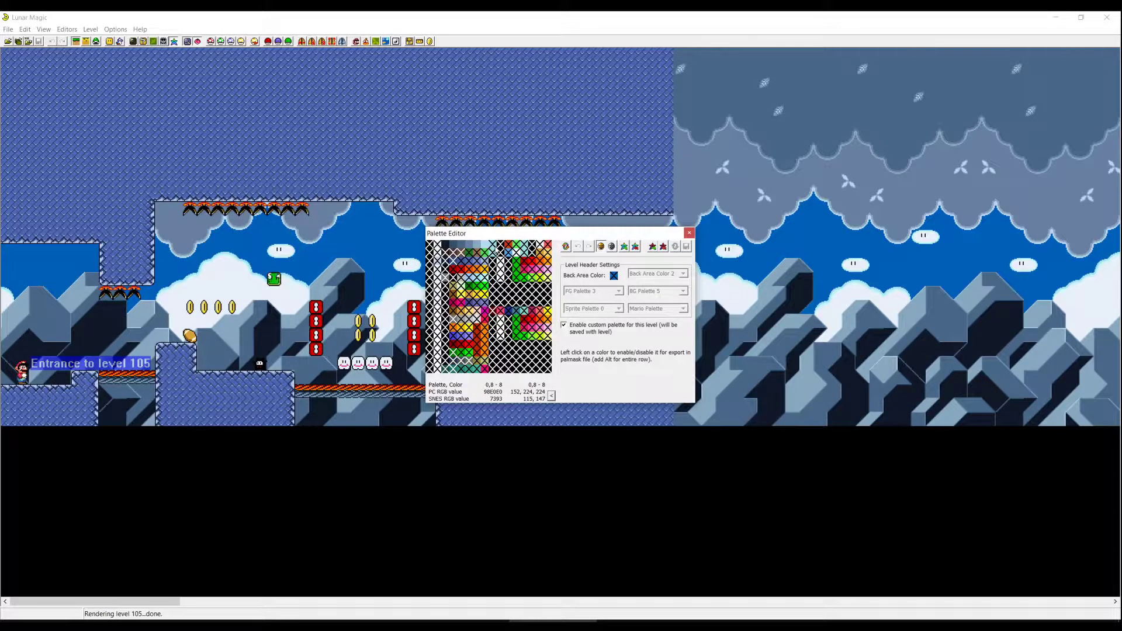
left_click(601, 246)
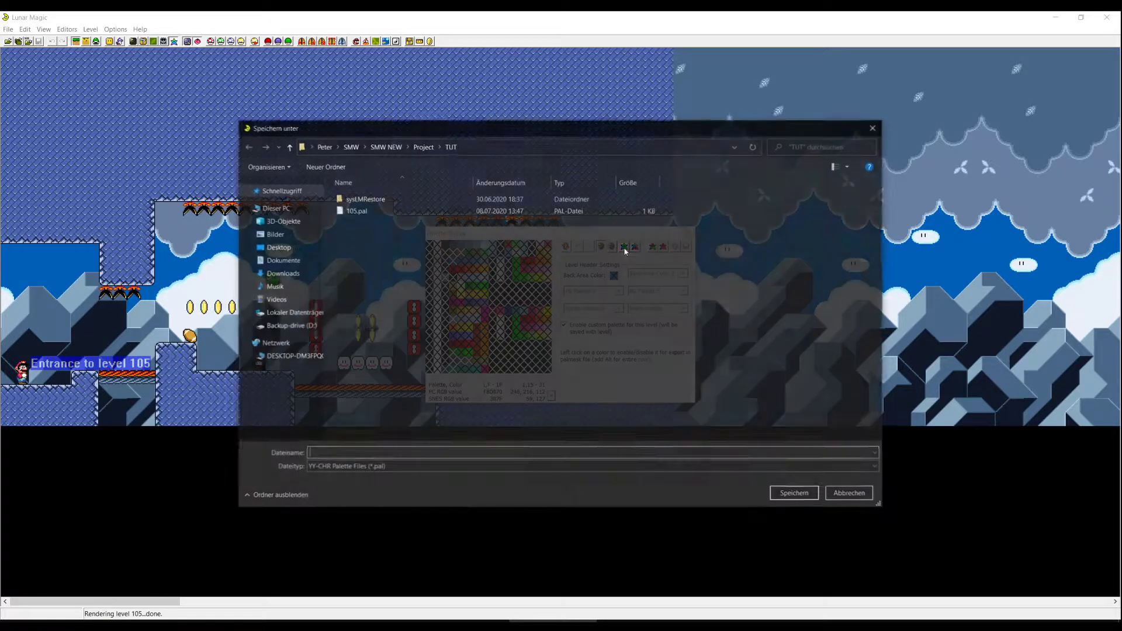
left_click(427, 211)
left_click(796, 494)
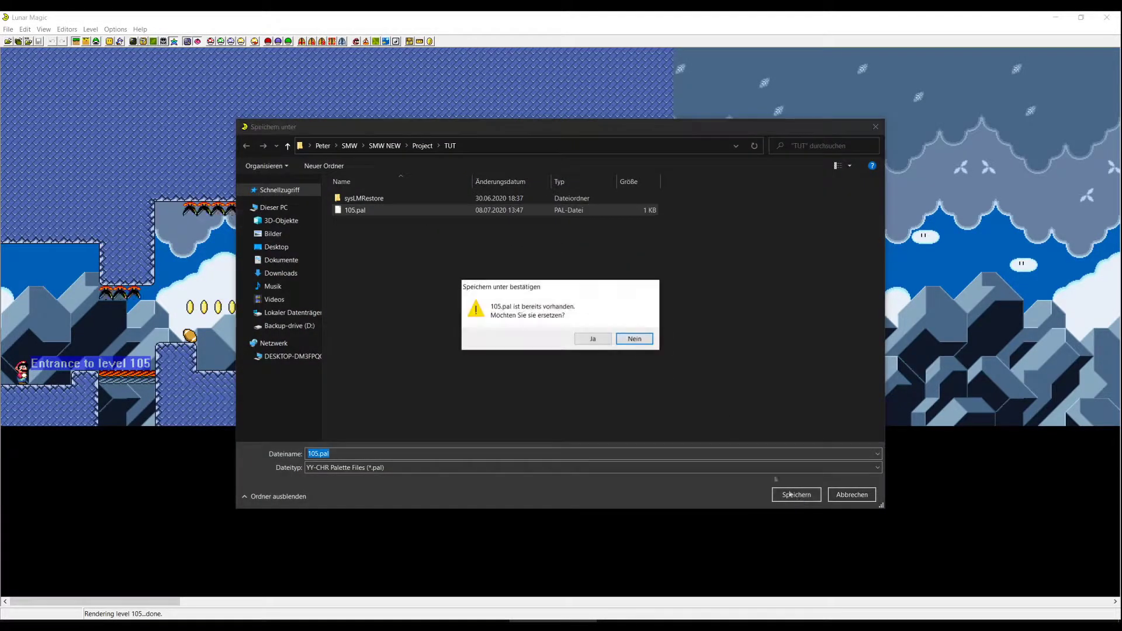
left_click(595, 341)
Switch to level 106 and import the masked 105.pal palette
left_click(739, 245)
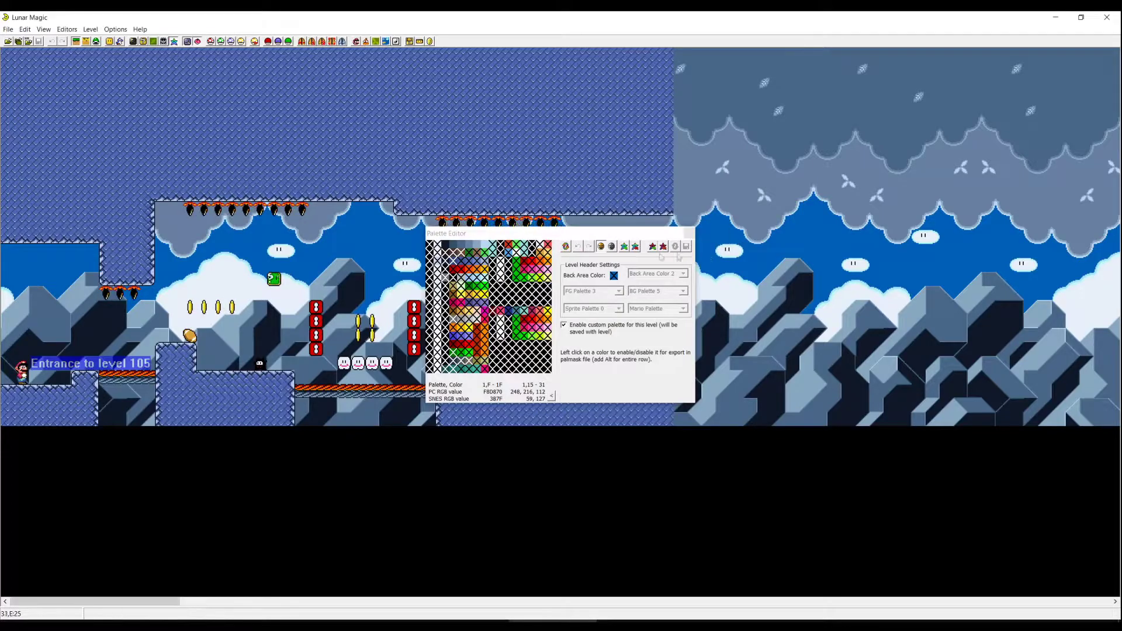
key("Page_Up")
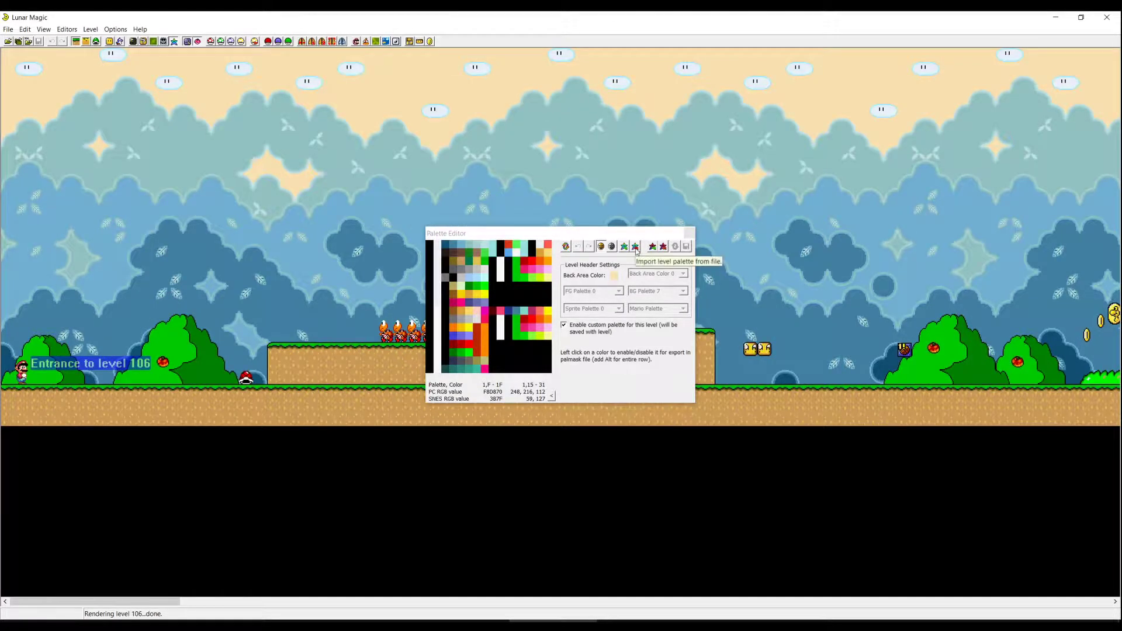
left_click(636, 247)
double_click(441, 219)
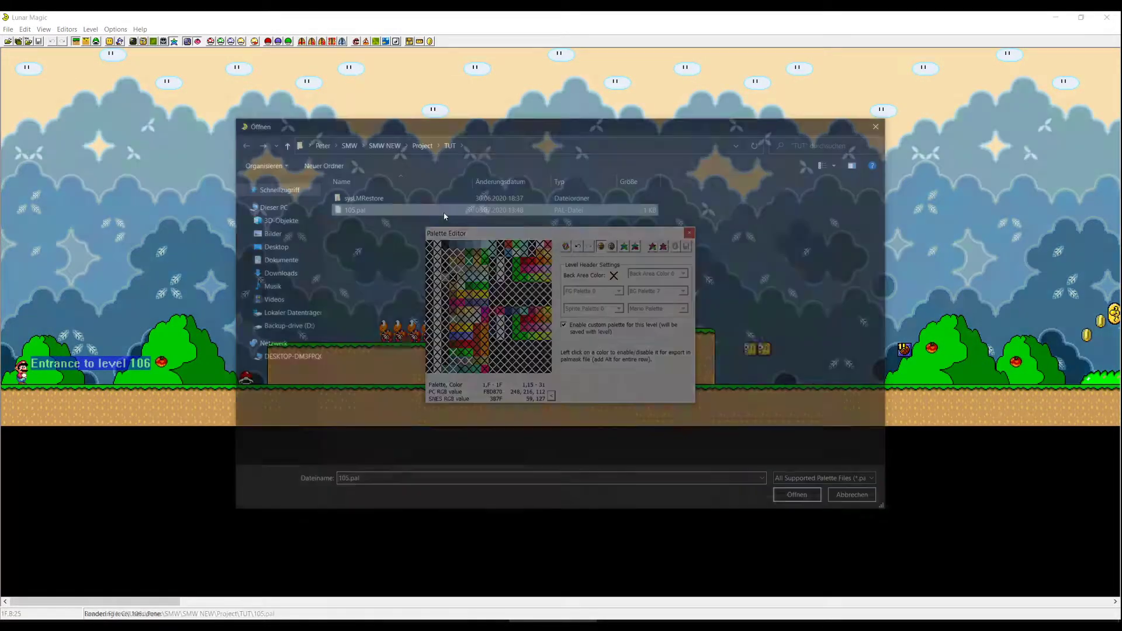